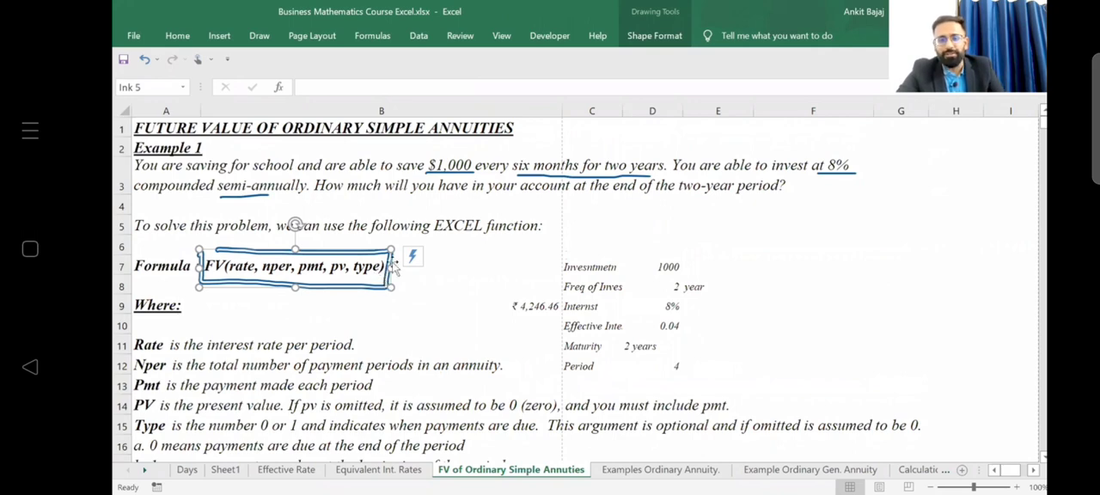
Review the FV argument definitions and the Example 1 monthly deposit problem in row 20.
left_click(395, 267)
key("Down")
key("Down")
key("Down")
key("Down")
key("Down")
key("Down")
key("Down")
key("Down")
key("Down")
key("Down")
key("Down")
key("Down")
key("Down")
key("Down")
key("Down")
key("Down")
key("Down")
key("Down")
key("Down")
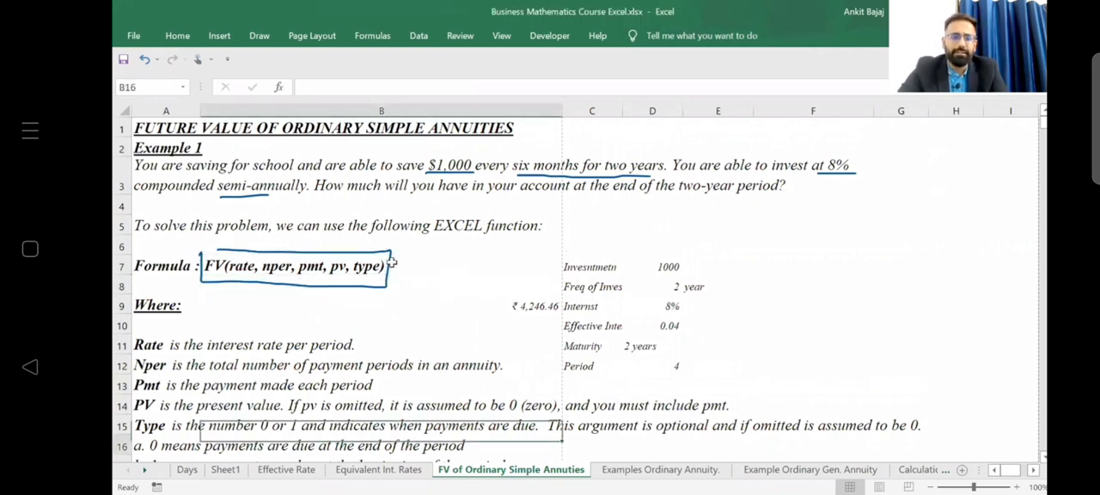
key("Up")
key("Up")
key("Up")
key("Up")
key("Up")
key("Up")
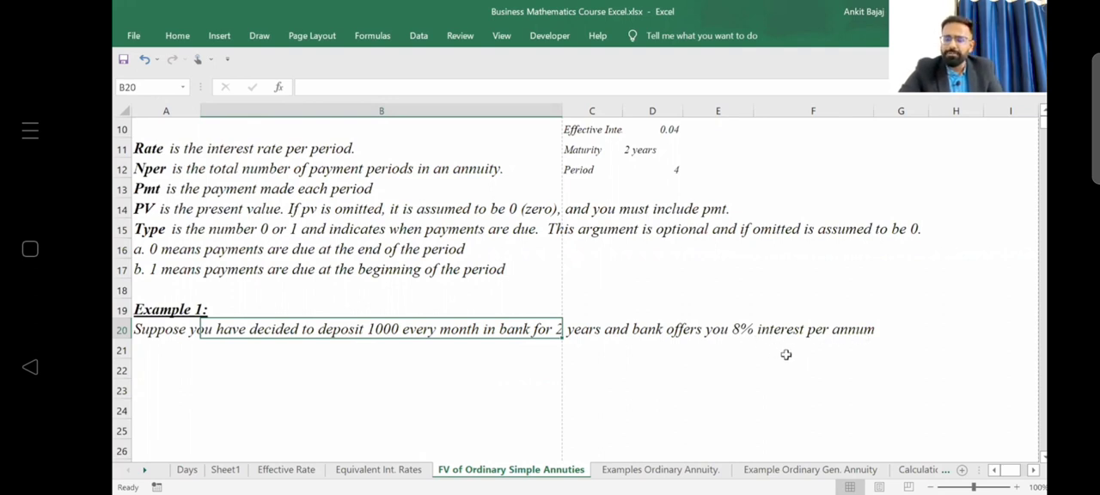
key("Left")
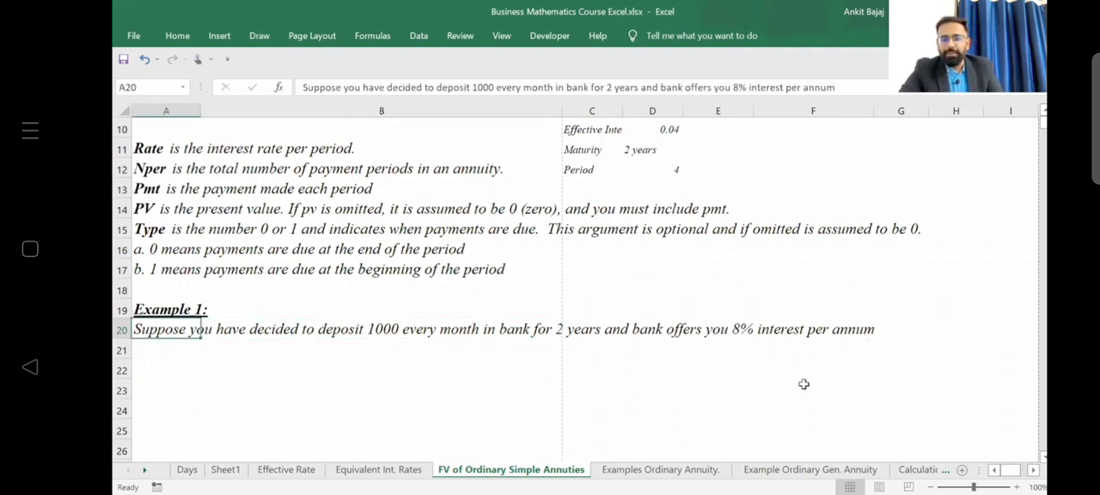
key("Down")
key("Right")
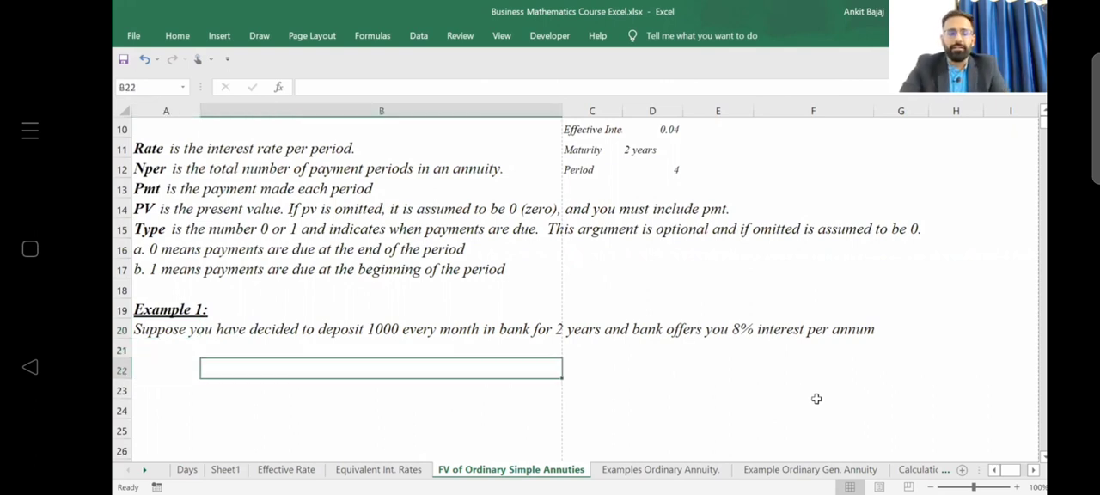
key("Right")
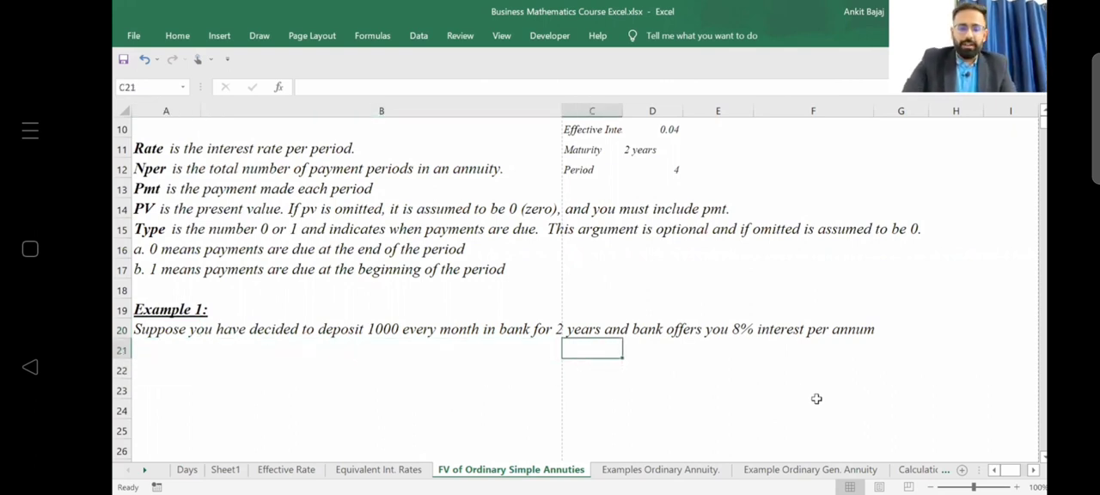
key("Right")
key("Home")
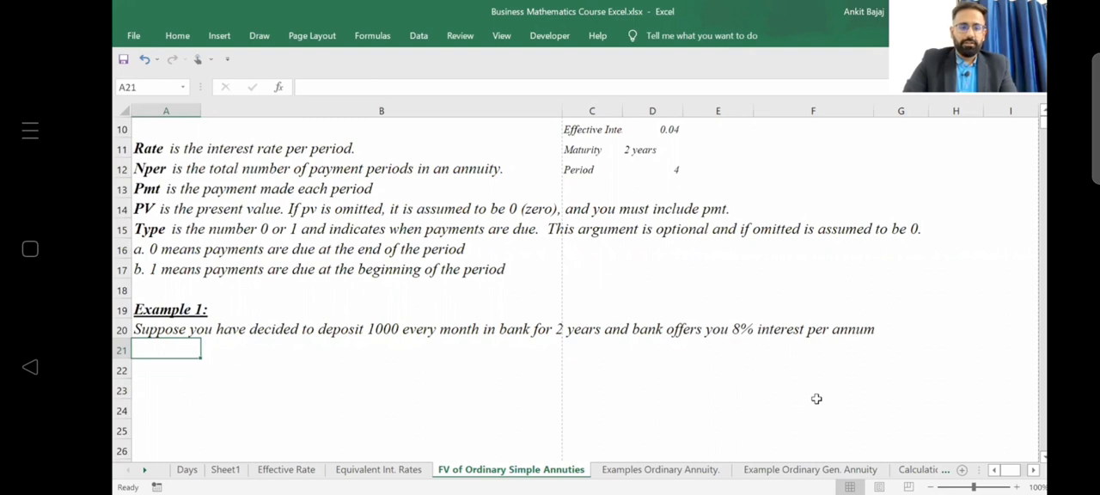
Enter the label "Intestment (pmt)" in cell B21, beneath the Example 1 problem text.
key("Right")
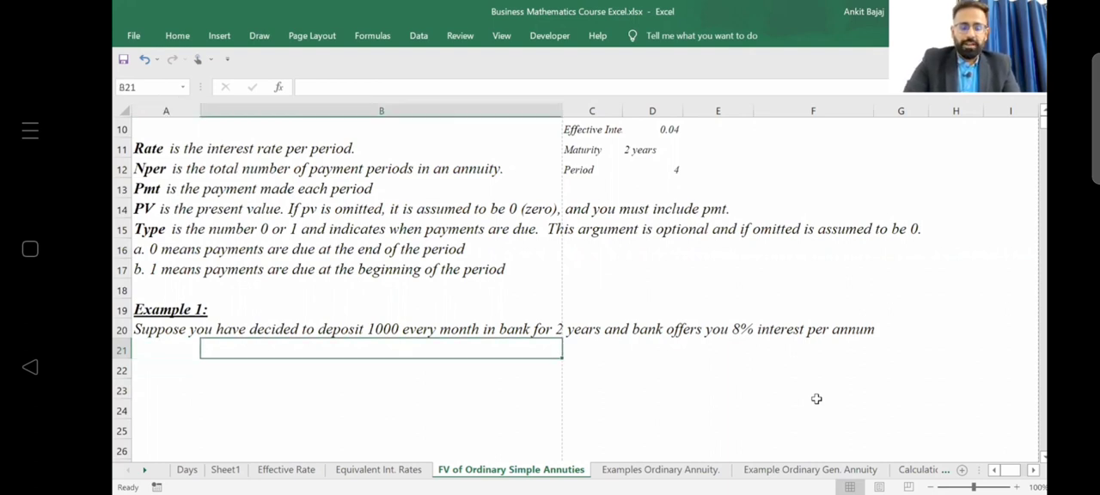
type("Int")
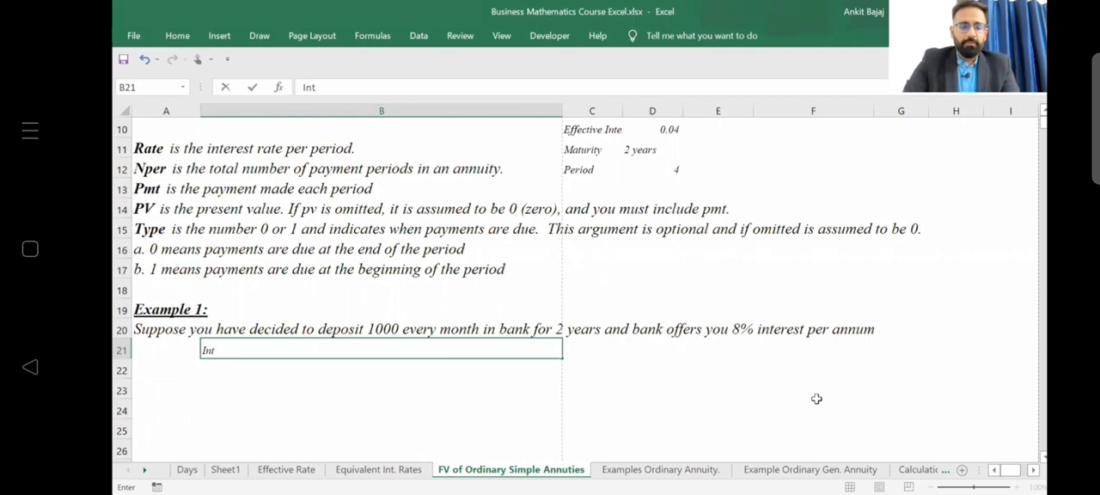
type("estm")
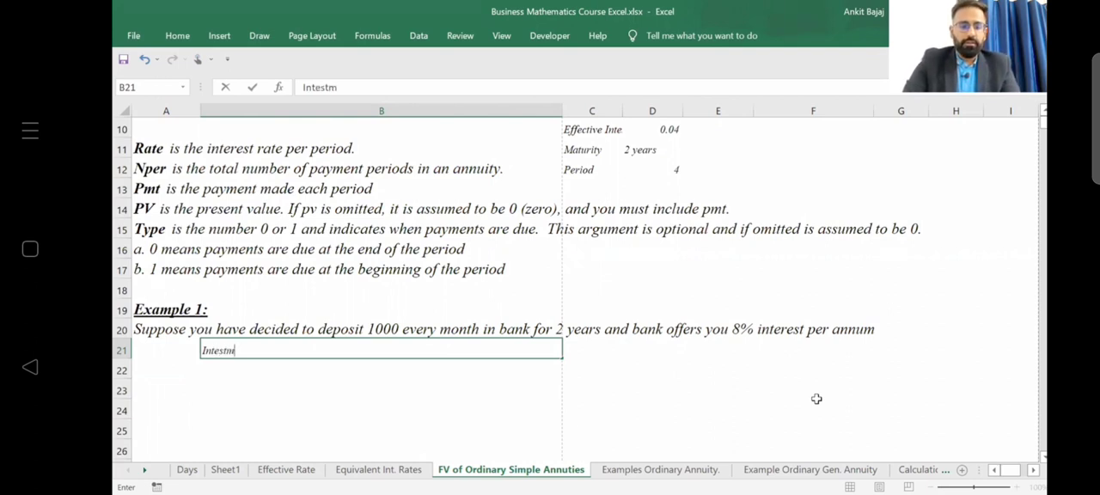
type("ent ")
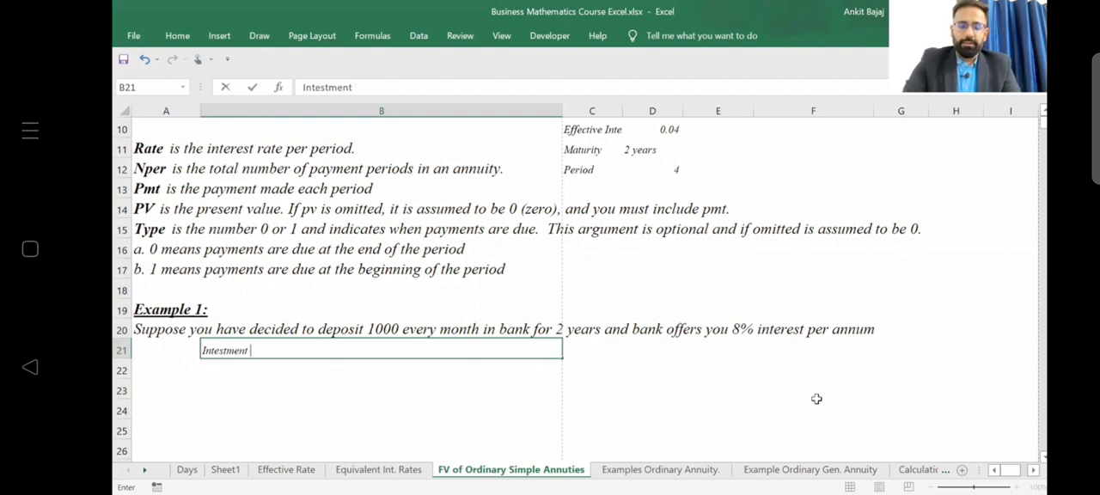
type("(pmt")
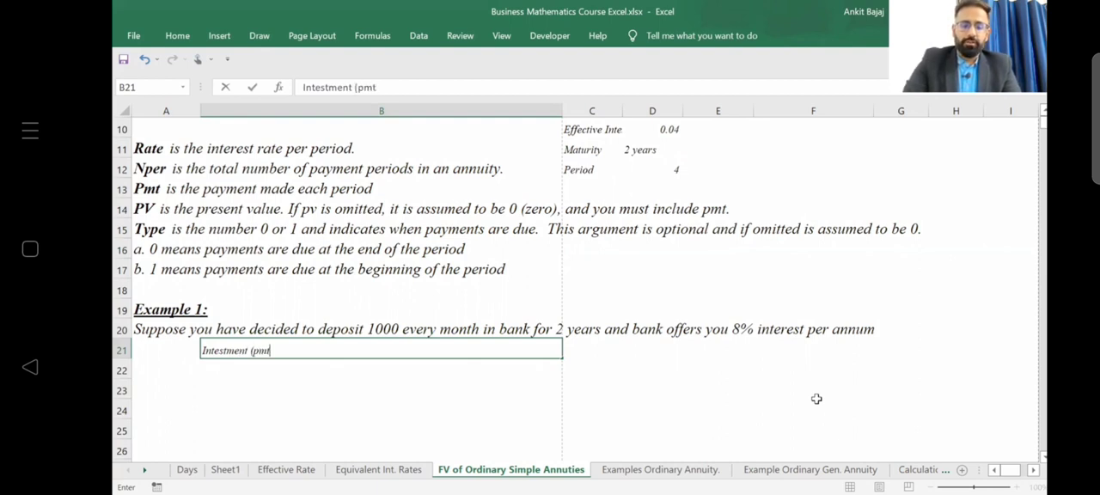
type(")")
key("Return")
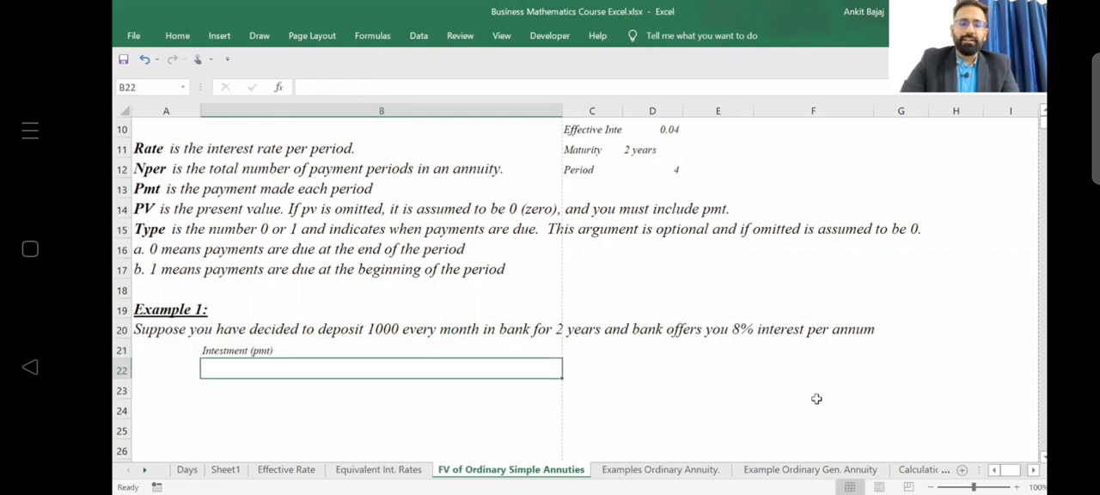
Enter the payment amount -1000 in C21, beside the payment label.
key("Up")
key("Right")
type("-1000")
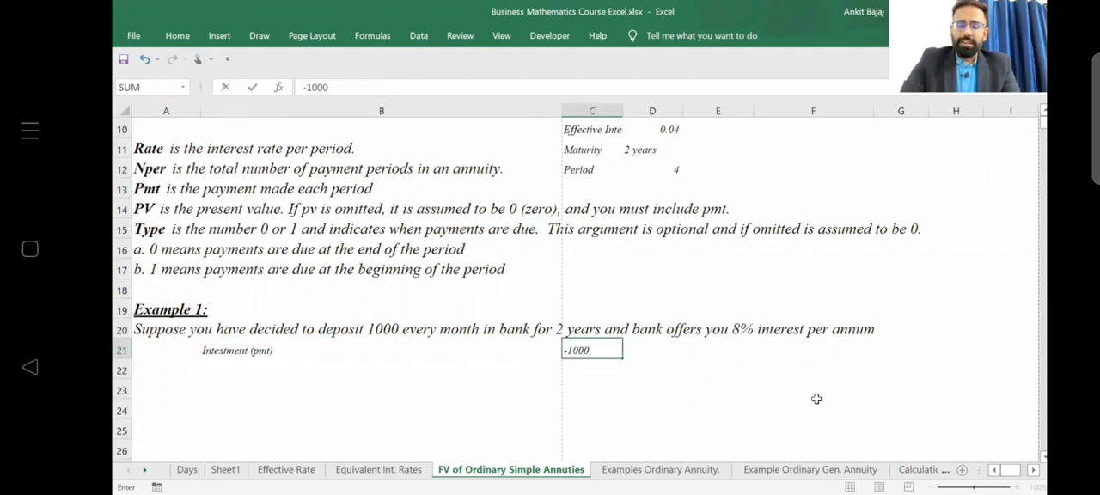
key("Return")
Add a Frequency label in B22 with the value 12 in C22.
key("Left")
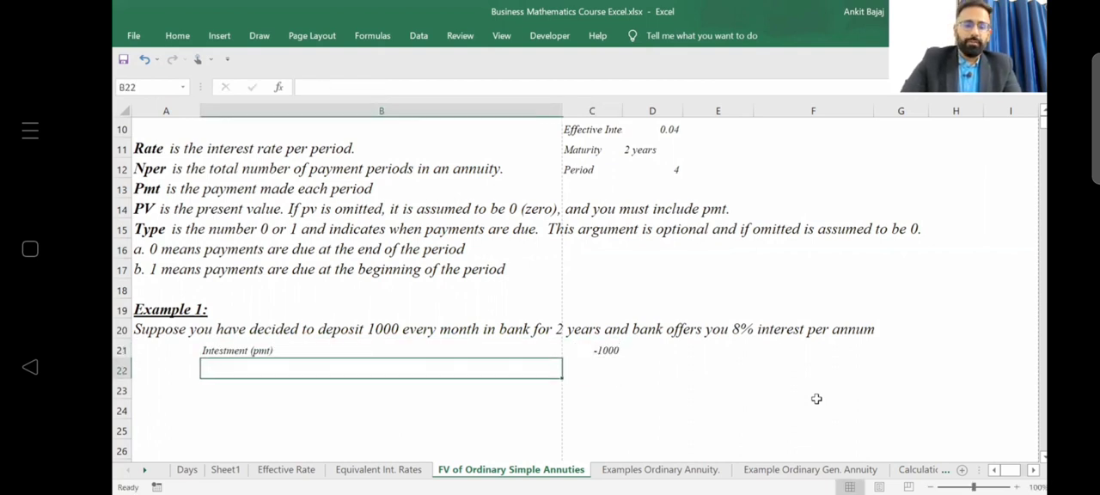
type("Frequenc")
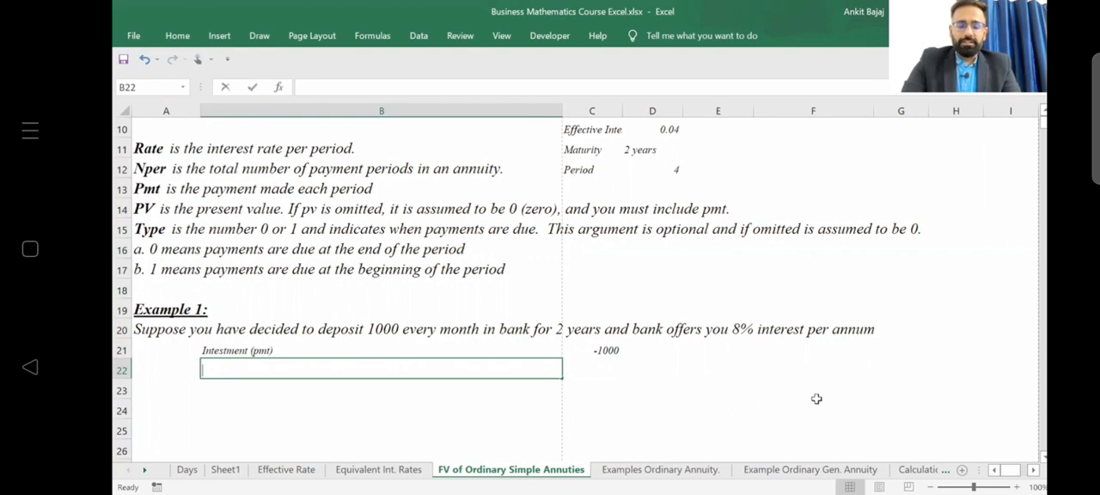
type("y")
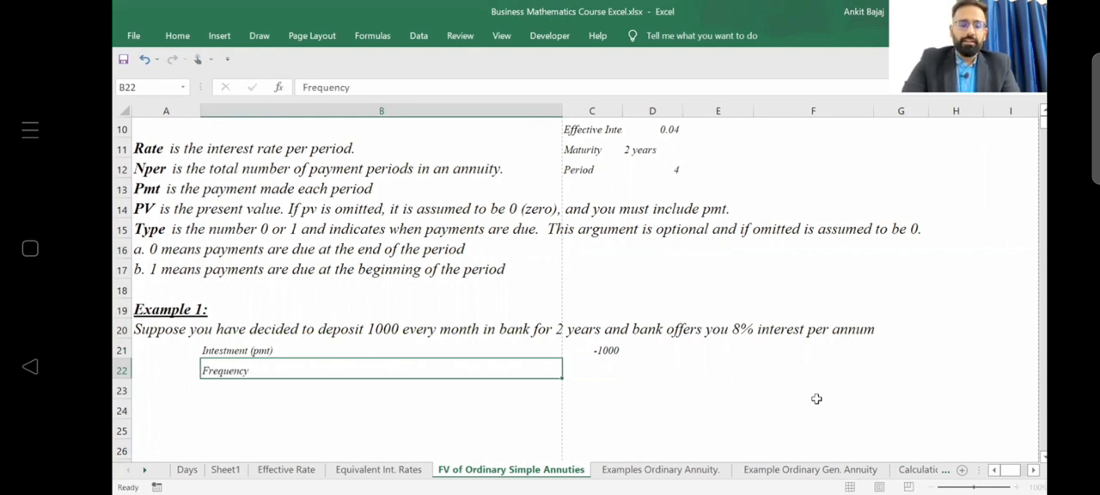
key("Return")
key("Right")
key("Up")
type("12")
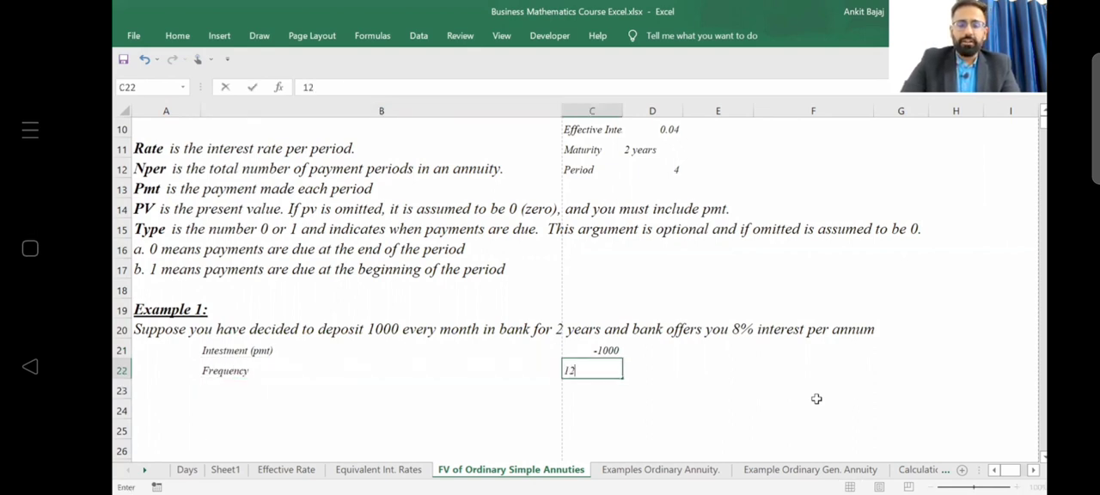
Enter the unit "year" in D22 beside the frequency value.
key("Right")
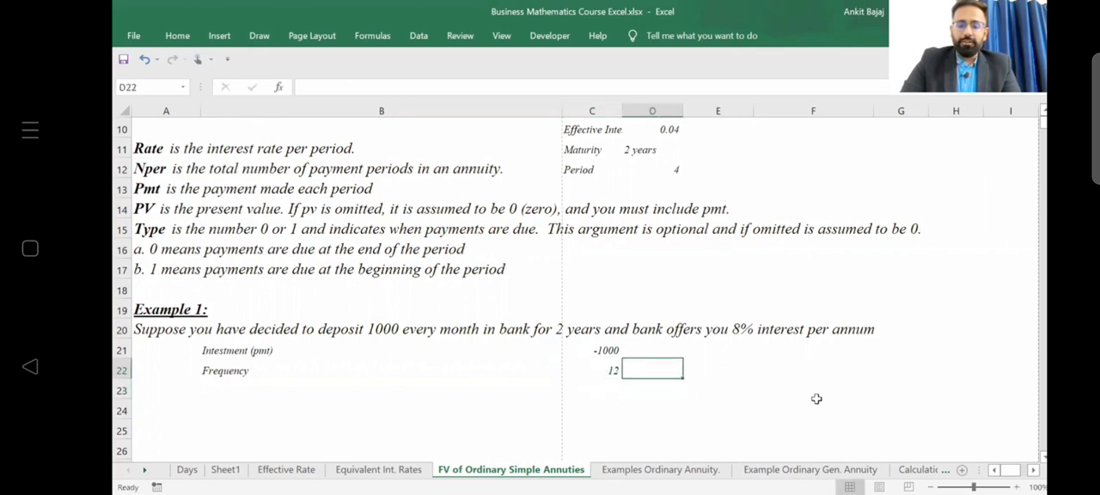
type("ye")
type("ars")
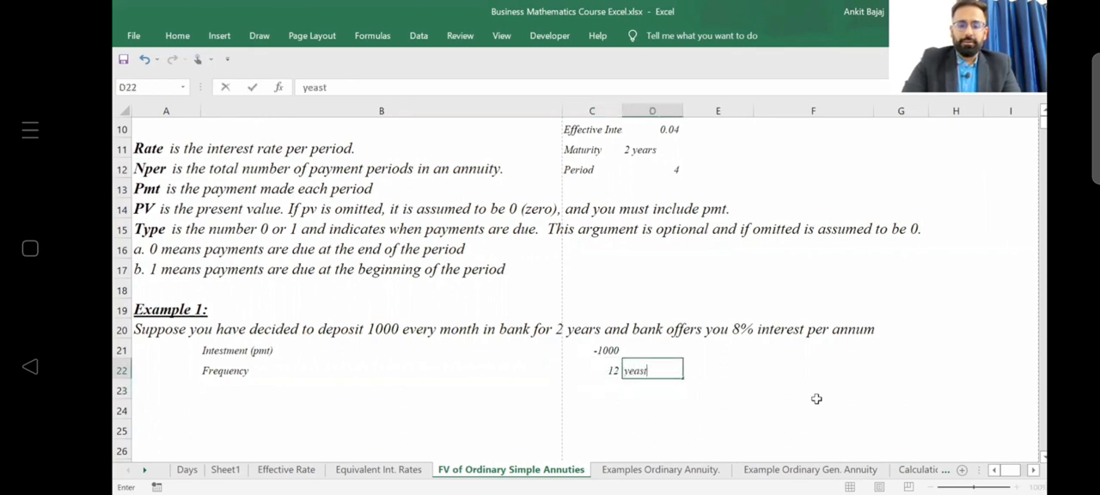
key("BackSpace")
key("BackSpace")
key("BackSpace")
type("ar")
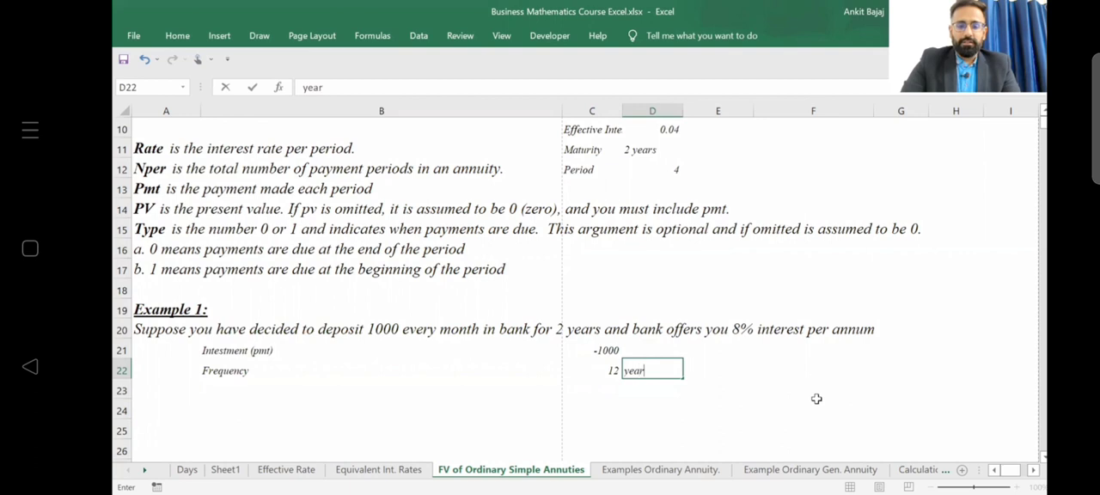
key("Return")
Add a Maturity label in B23 with the value 2 in C23.
key("Left")
key("Left")
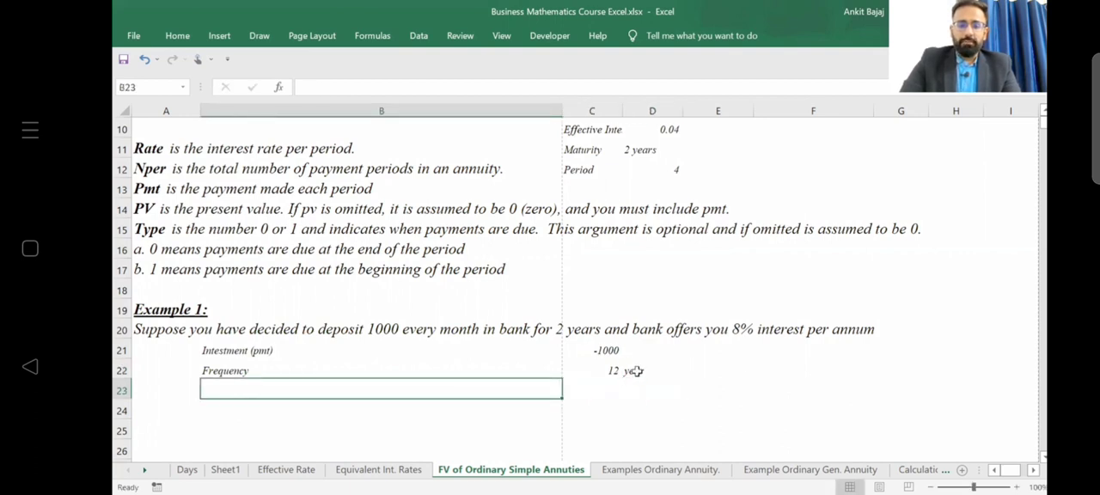
key("Left")
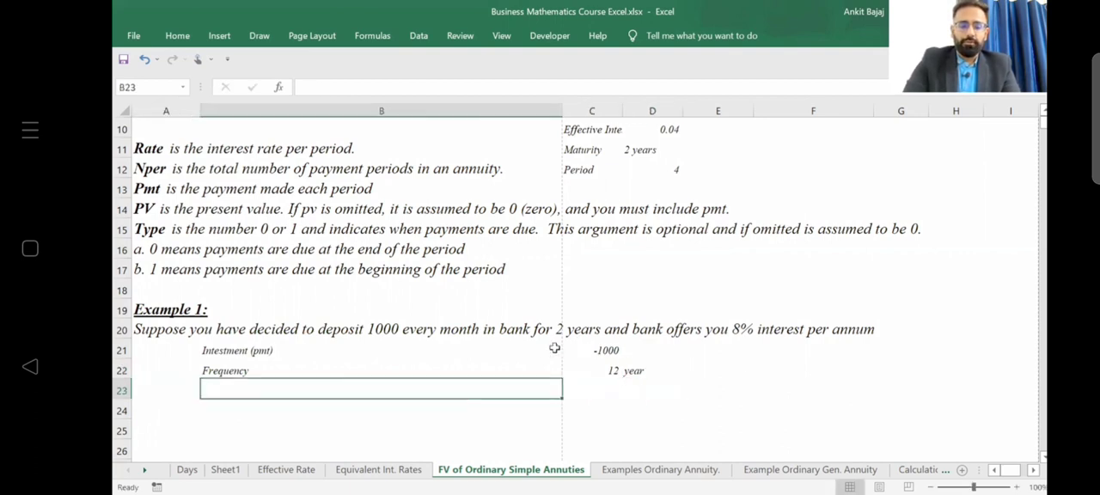
type("Matur")
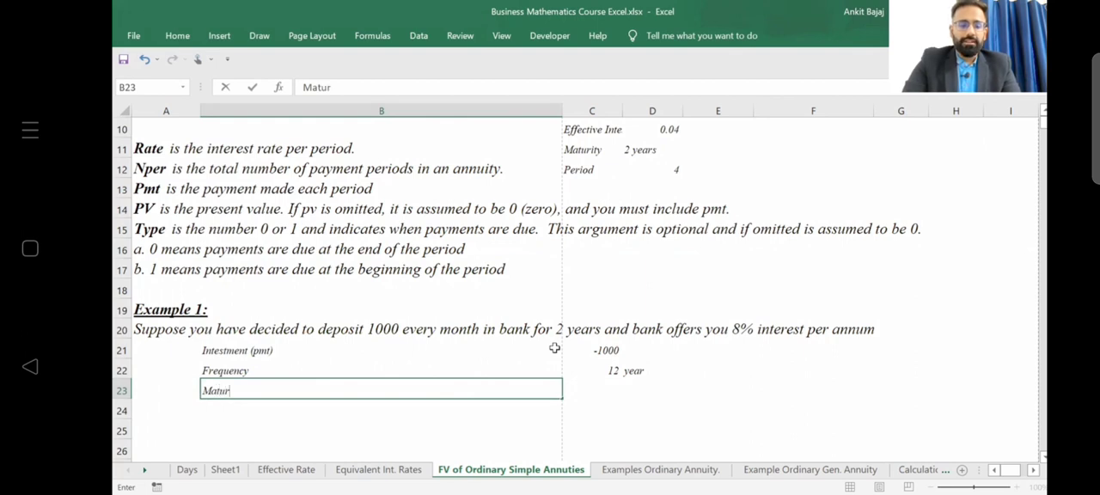
type("ity")
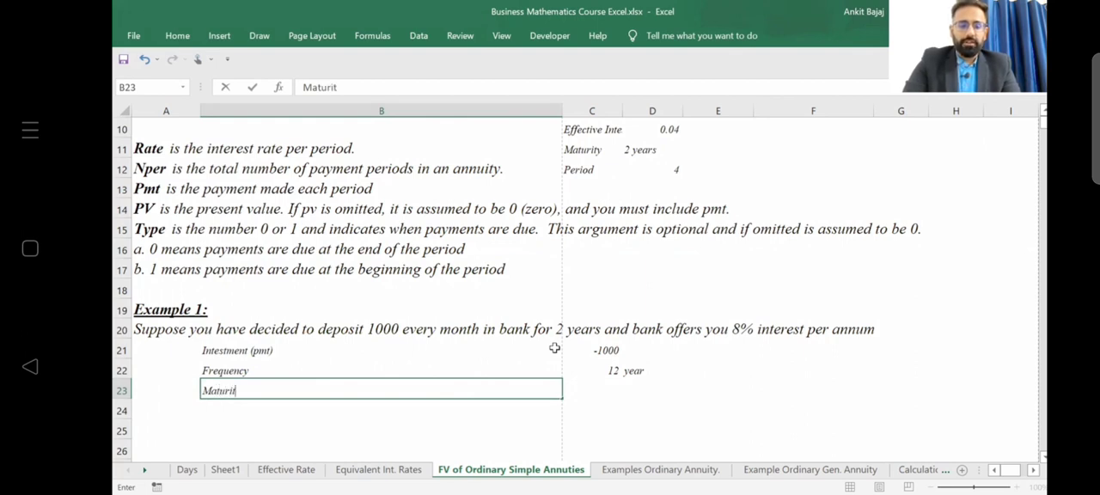
key("Tab")
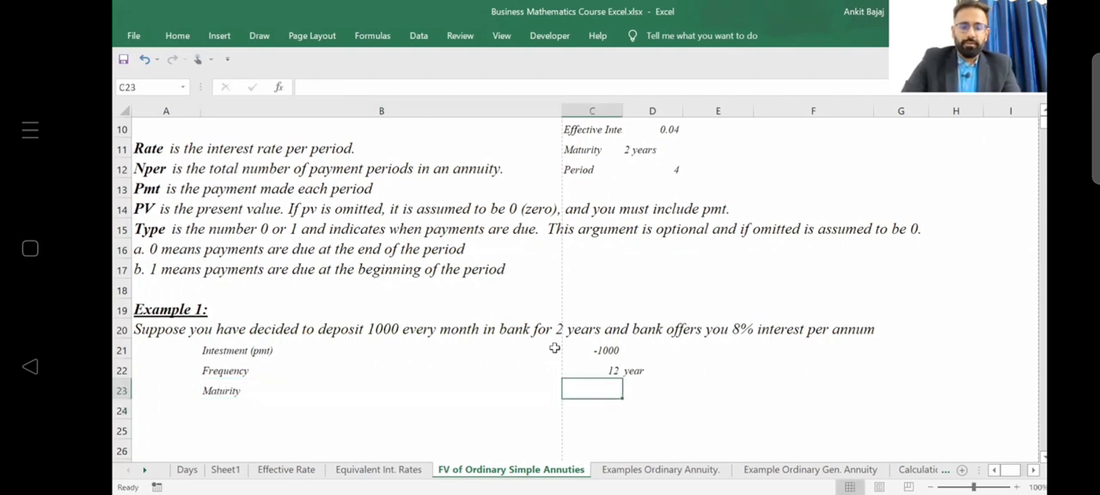
type("2")
key("Left")
key("Left")
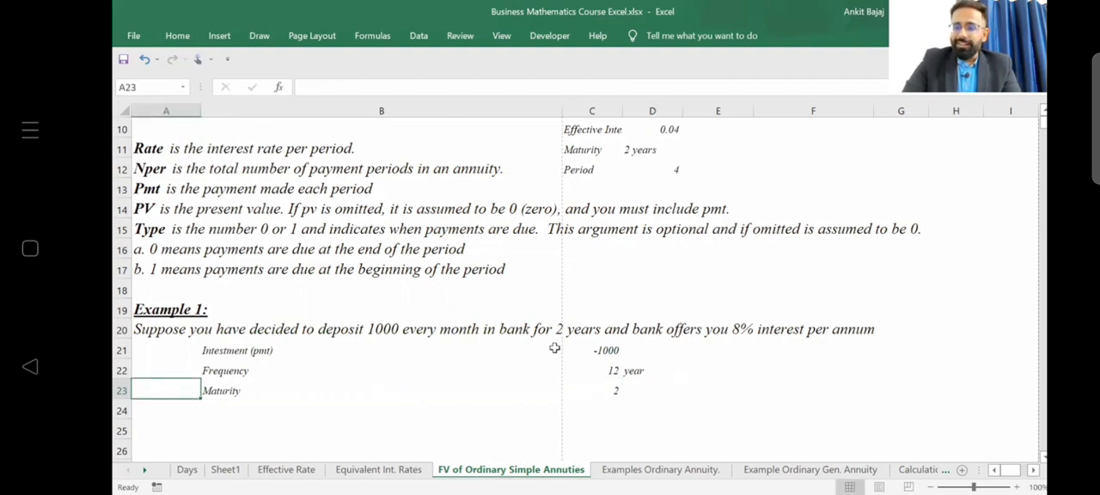
Add an NPER label in B24 with the value 24 in C24.
key("Right")
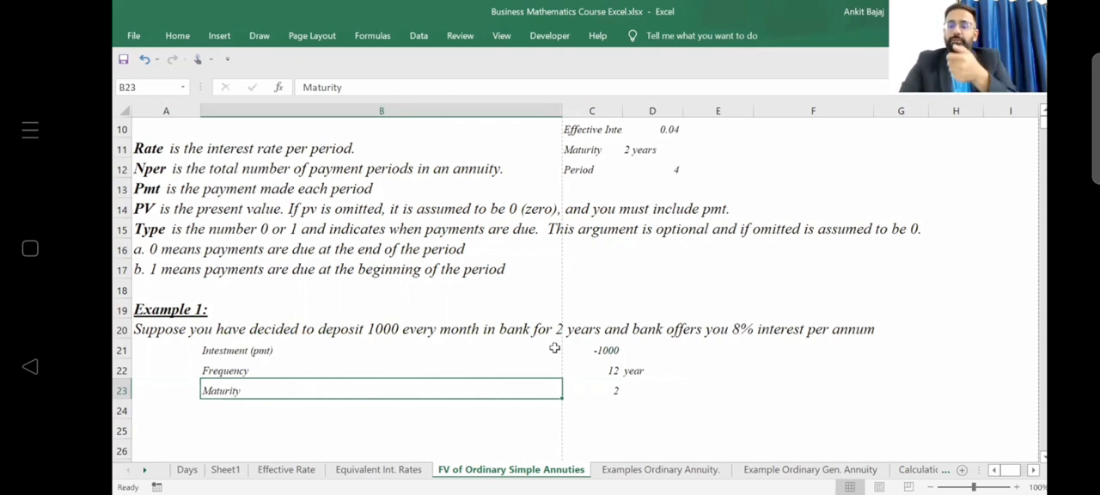
key("Right")
key("Left")
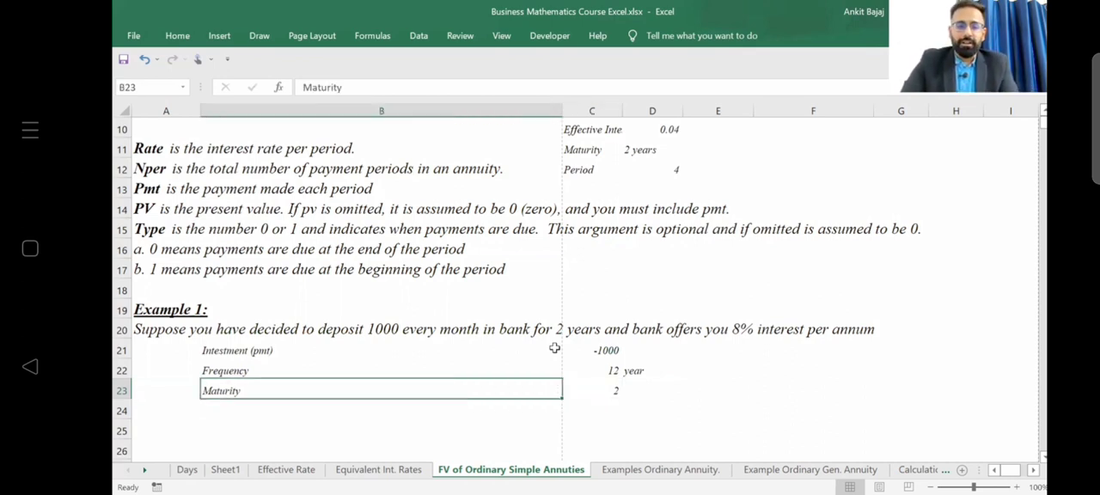
key("Down")
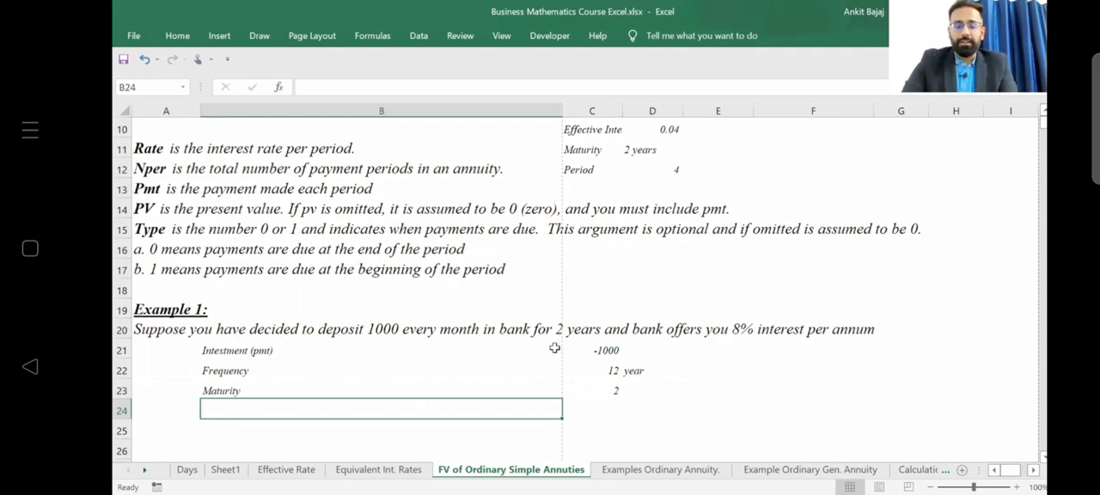
type("NPER")
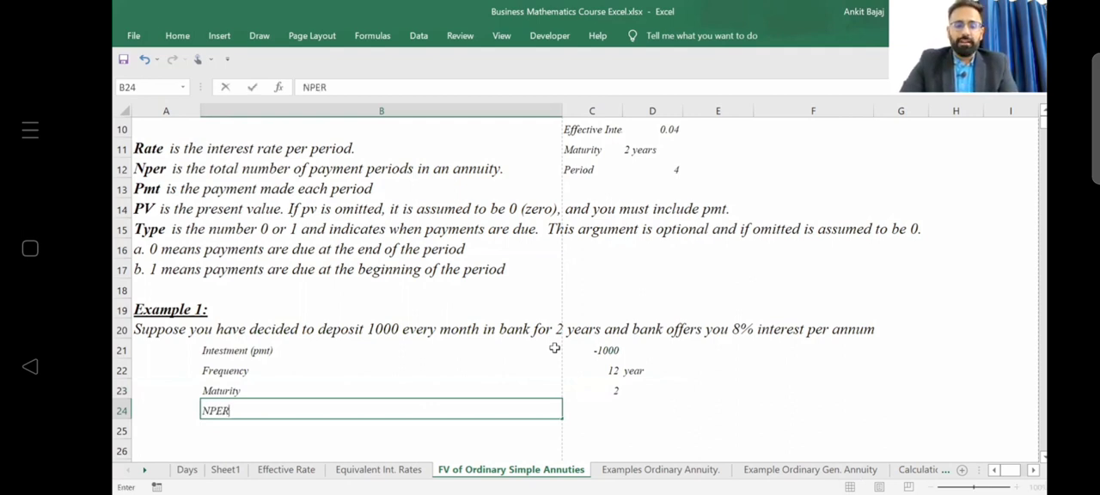
key("Right")
type("24")
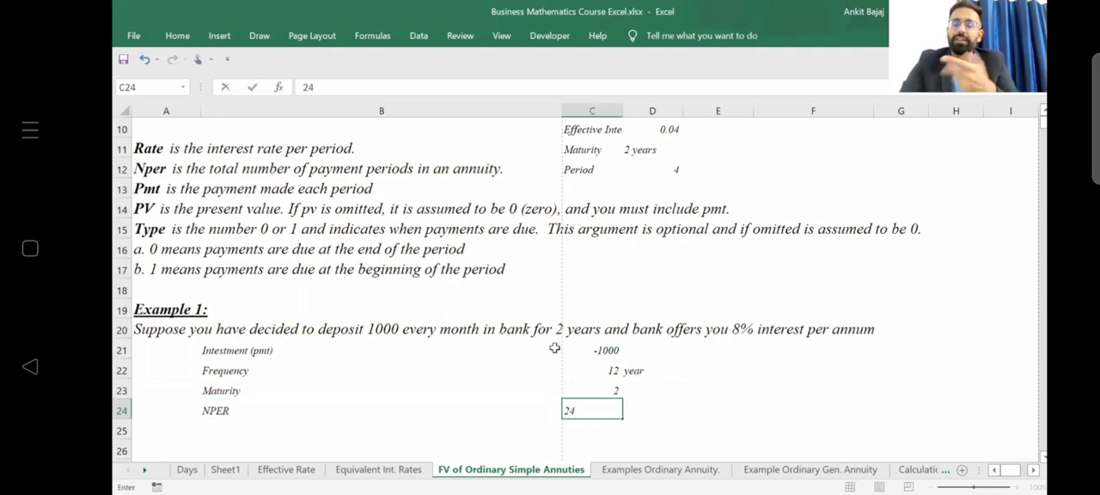
key("Return")
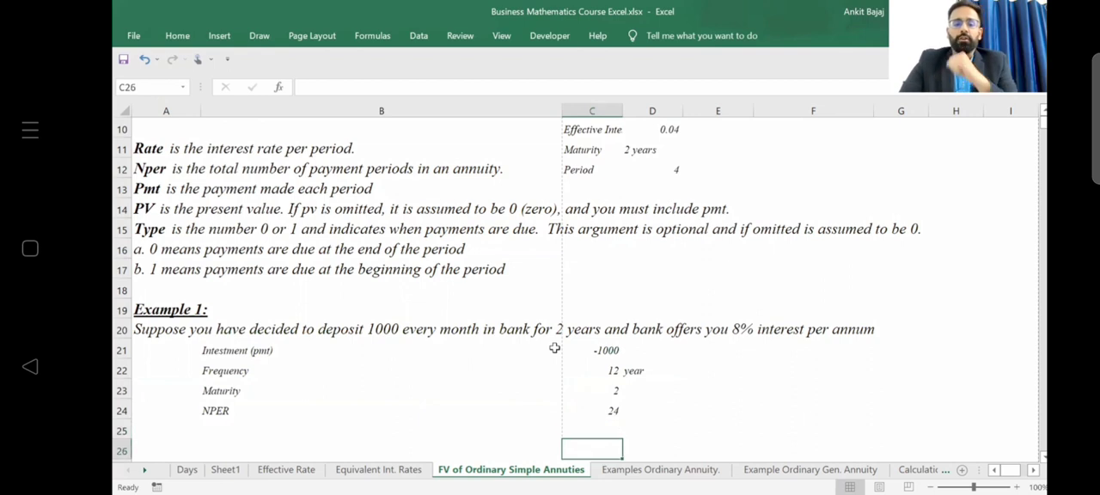
Add the label "Rate" in cell B25 beneath the NPER row.
scroll(554, 347, "down", 2)
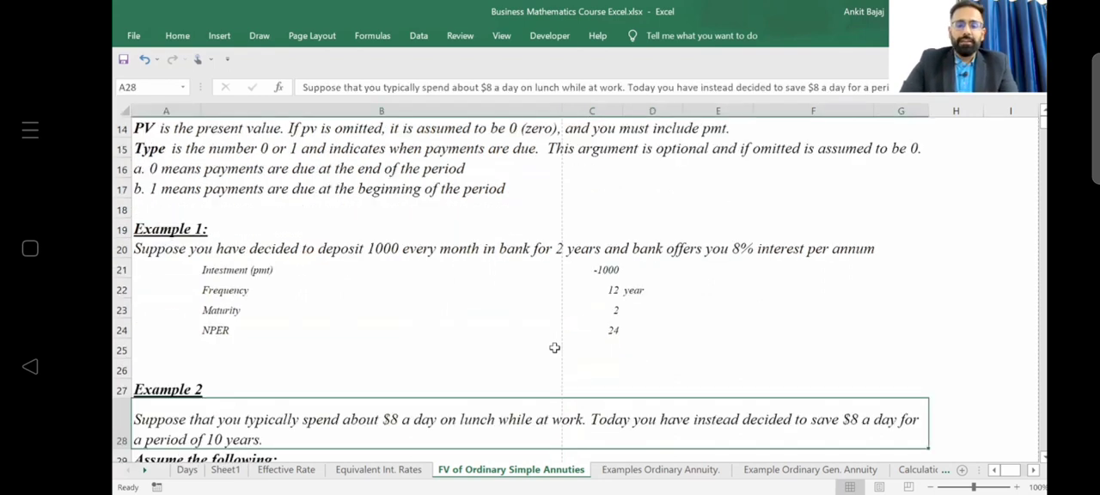
left_click(202, 346)
type("I")
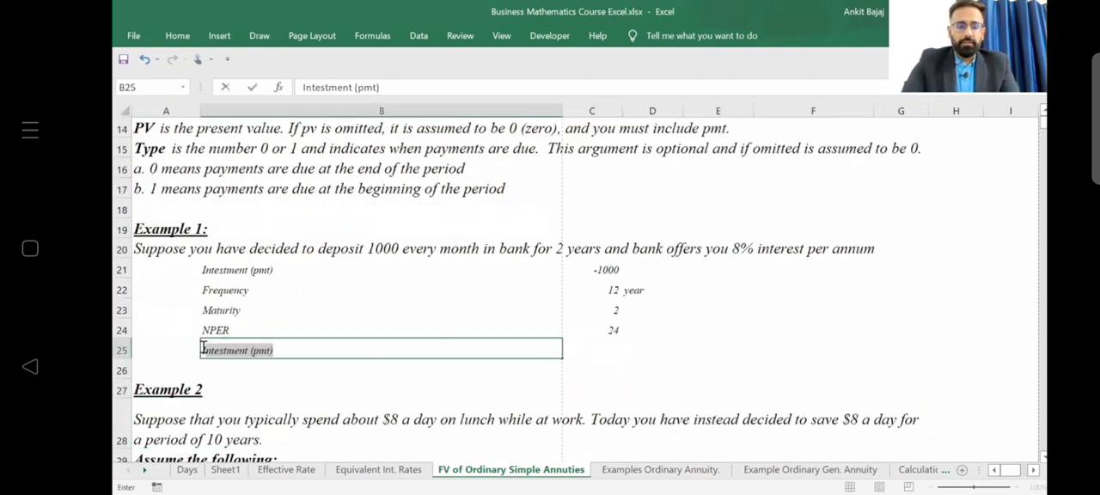
key("BackSpace")
type("Rate")
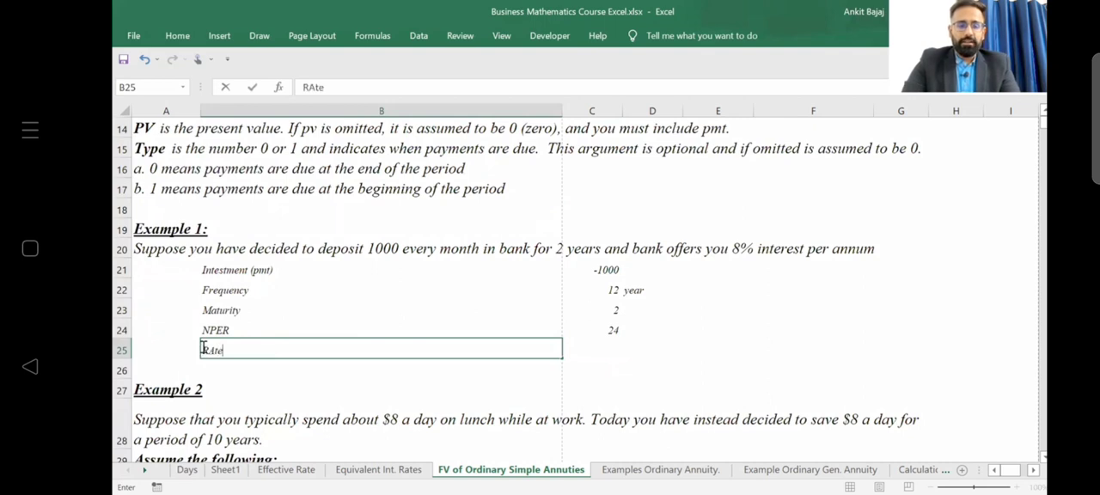
key("Return")
Enter 8% in C25 and the unit "pa" beside it in D25.
key("Right")
key("Up")
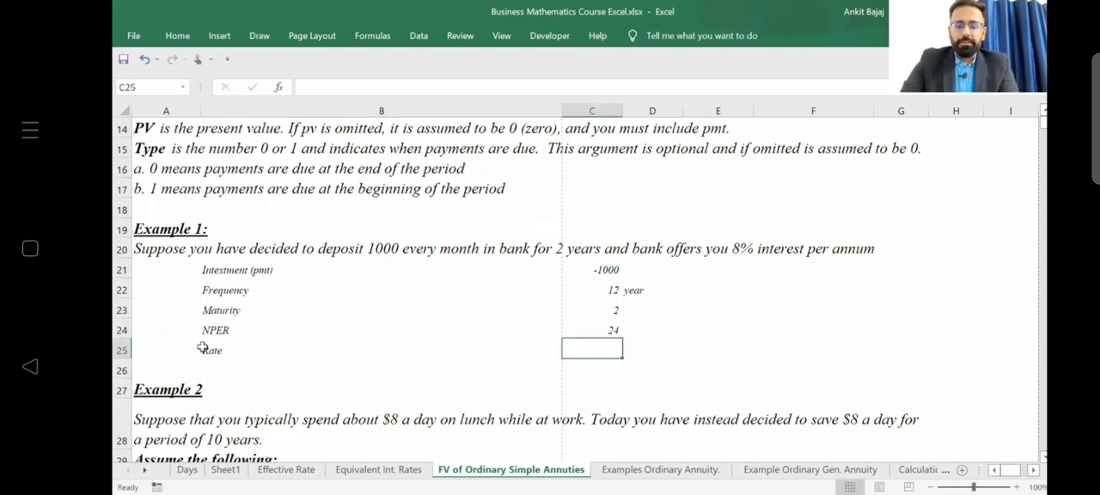
type("8%")
key("Right")
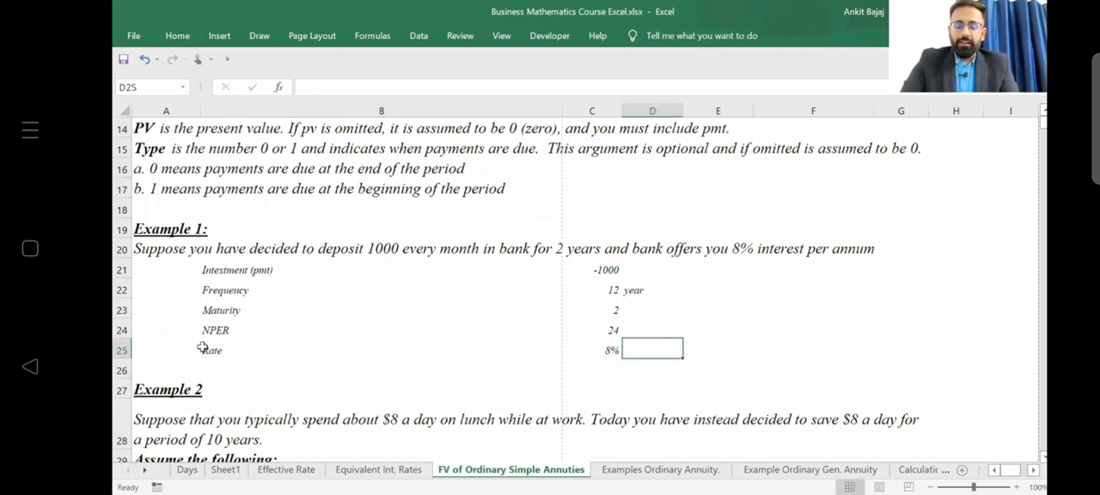
type("pa")
key("Return")
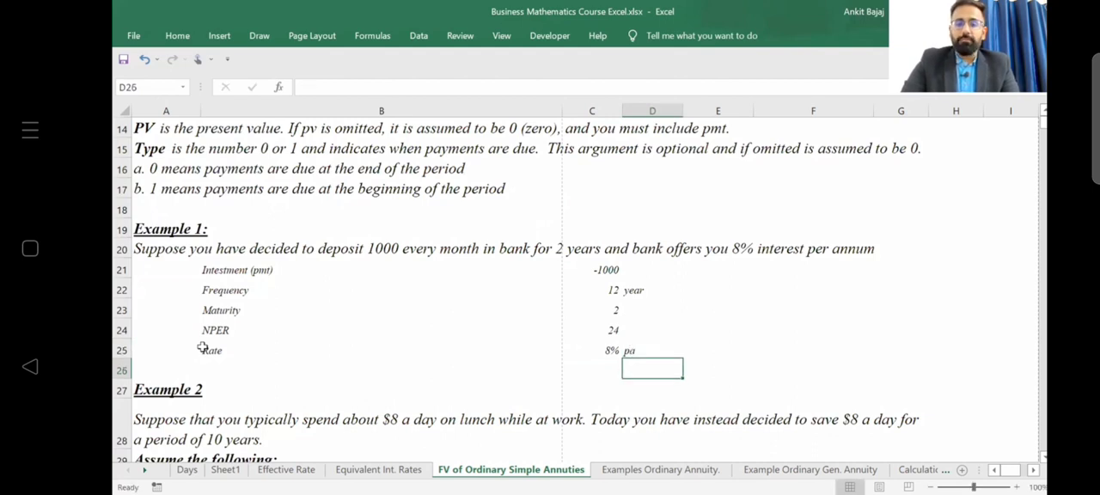
Insert three blank rows at row 26, between the Rate row and Example 2.
key("Left")
key("Left")
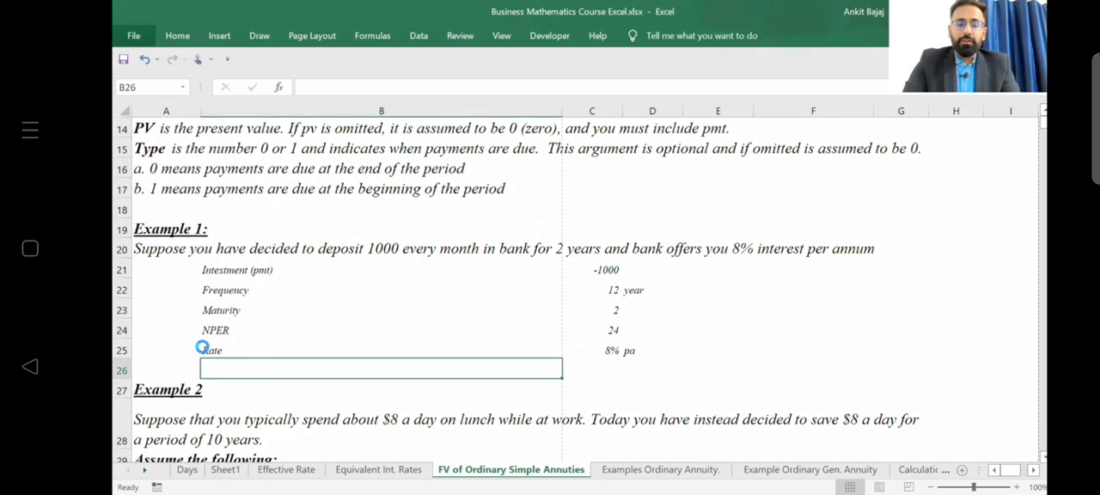
key("ctrl+shift+plus")
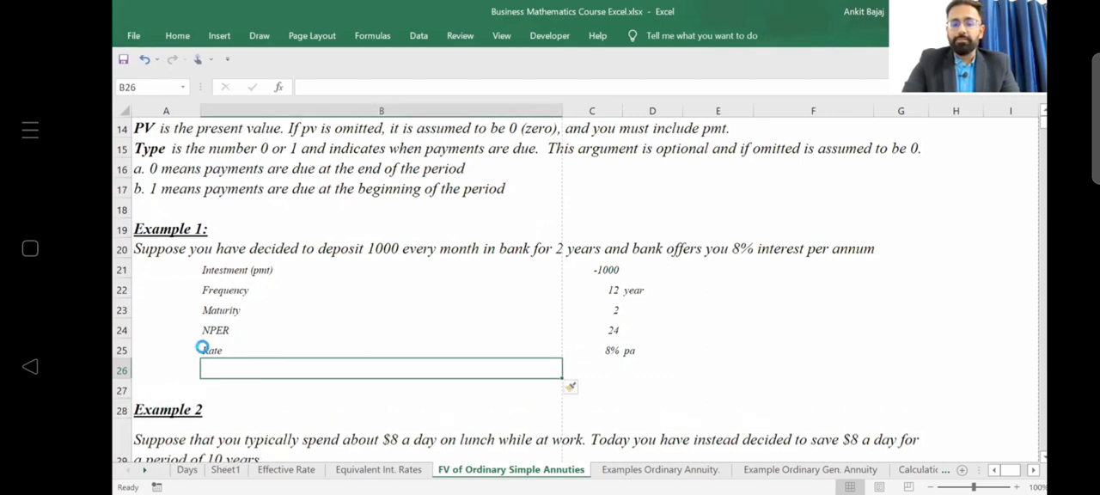
key("ctrl+shift+plus")
key("ctrl+shift+plus")
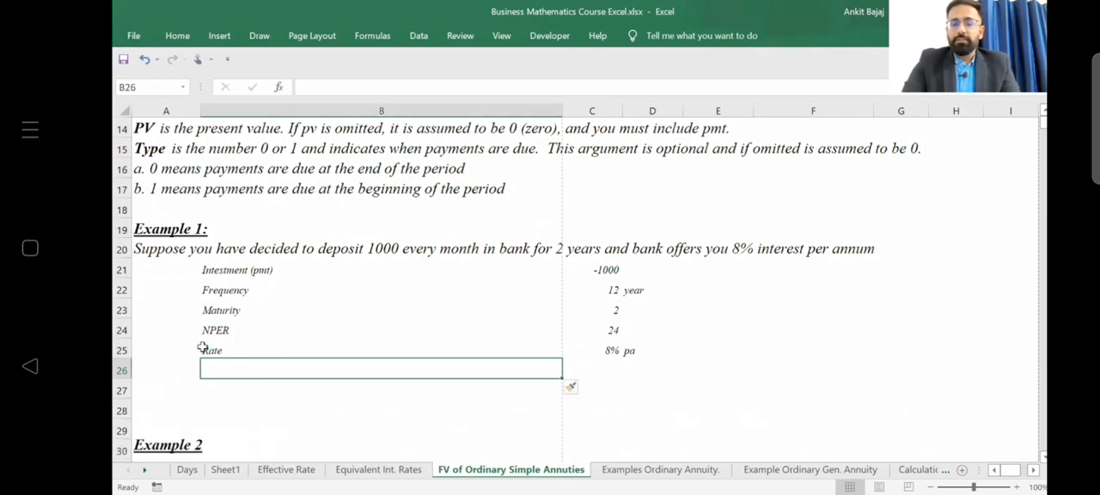
key("Right")
key("Left")
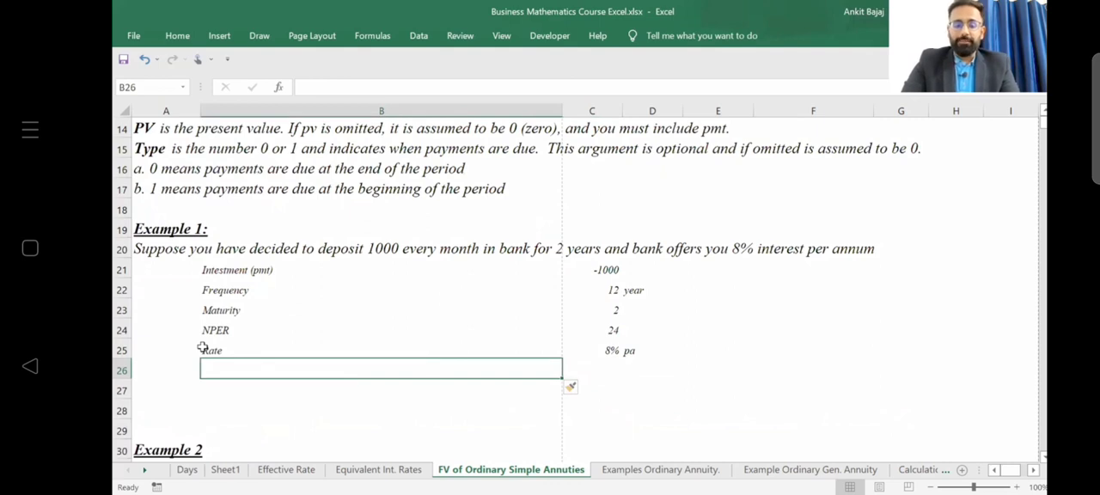
Add the label "Monthly Rate" in cell B26.
type("MOnthly")
key("BackSpace")
key("BackSpace")
key("BackSpace")
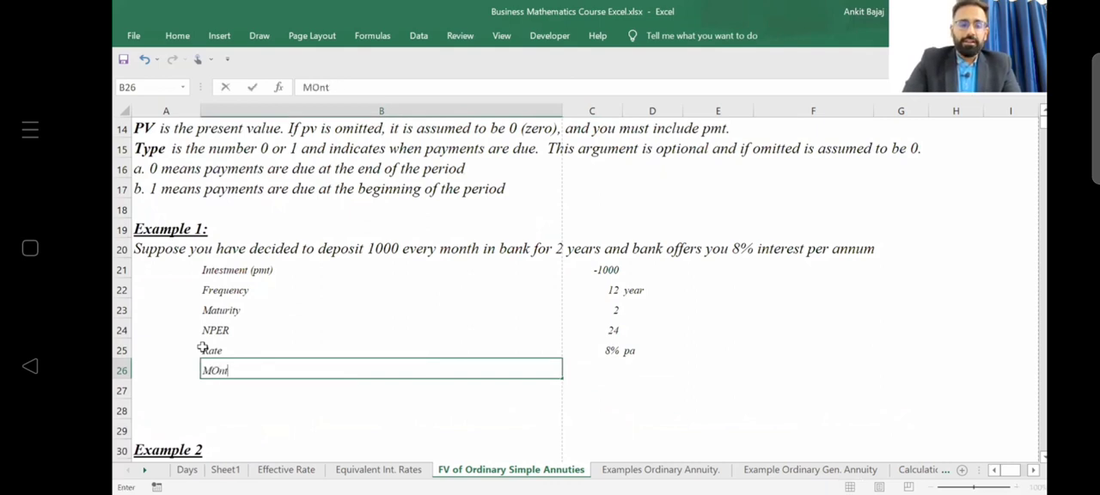
key("BackSpace")
key("BackSpace")
key("BackSpace")
type("onth")
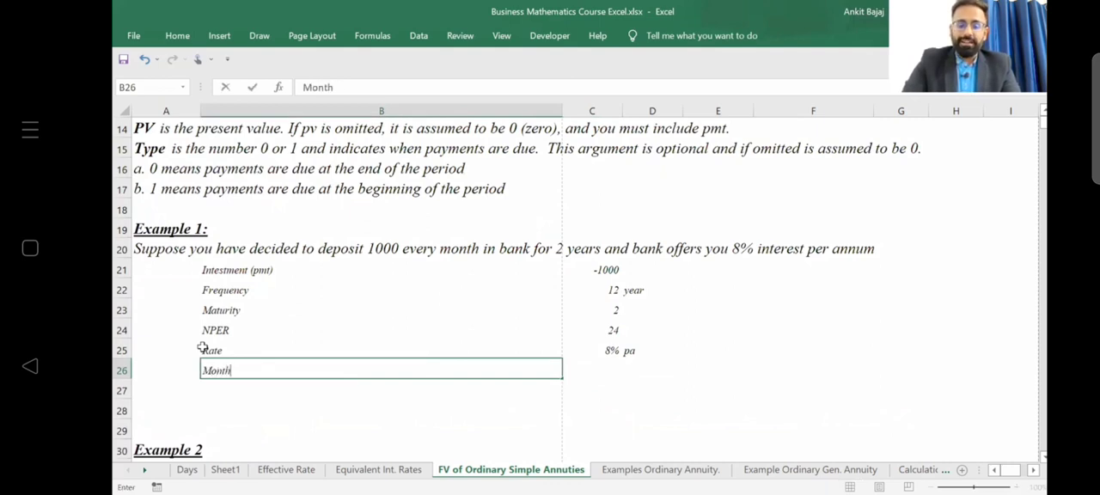
type("ly")
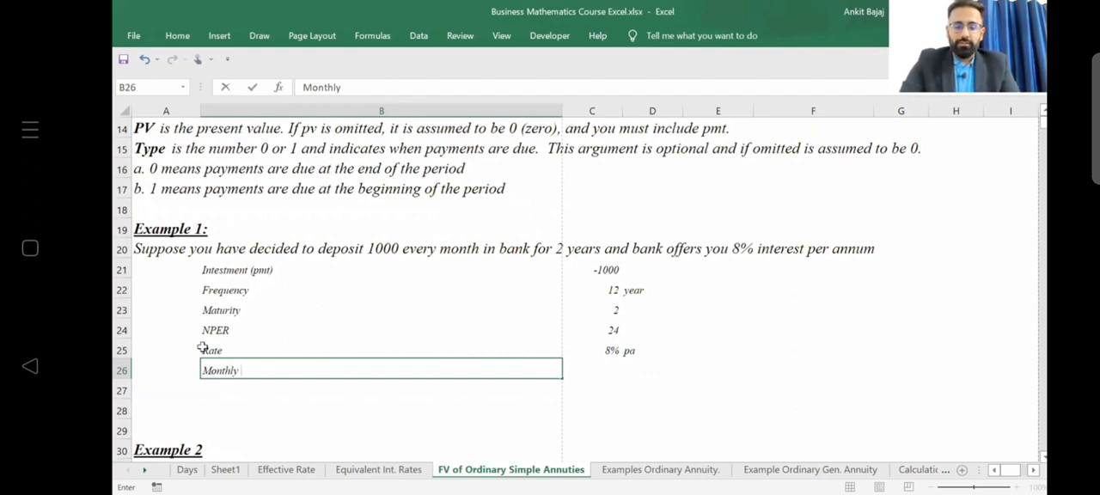
type("Rate")
key("Tab")
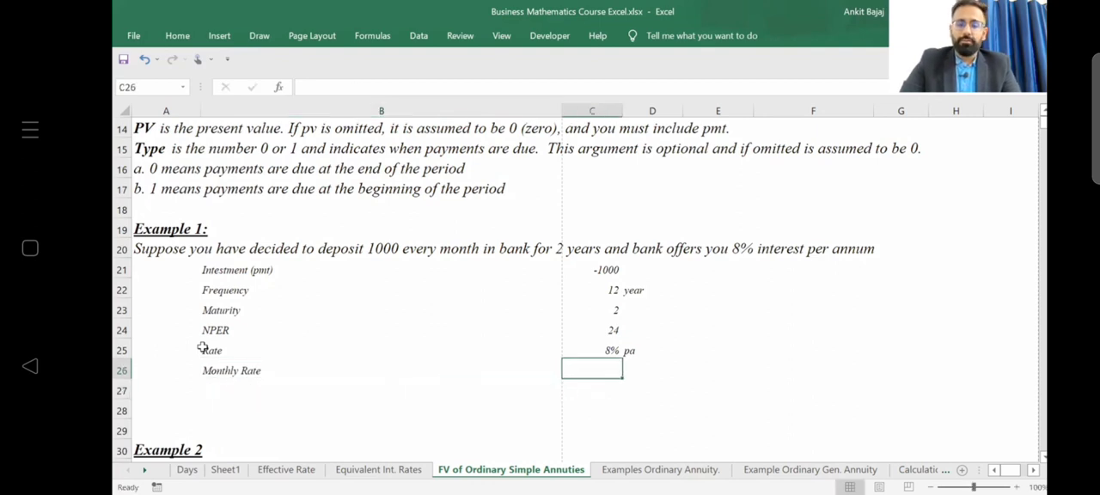
Calculate the monthly rate in C26 with the formula =C25/12.
type("=")
key("Up")
type("/12")
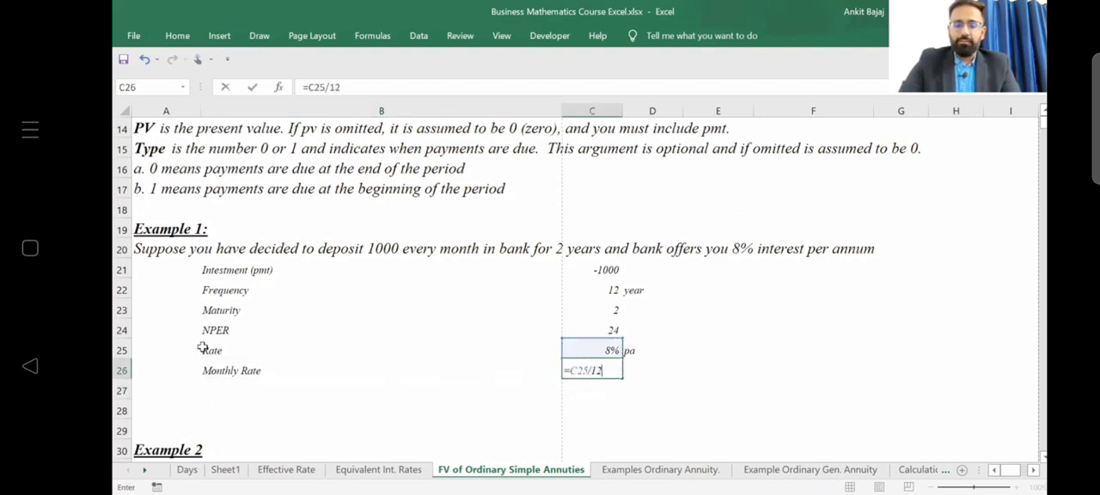
key("Return")
Format the monthly rate in C26 as a percentage with three decimal places.
key("Up")
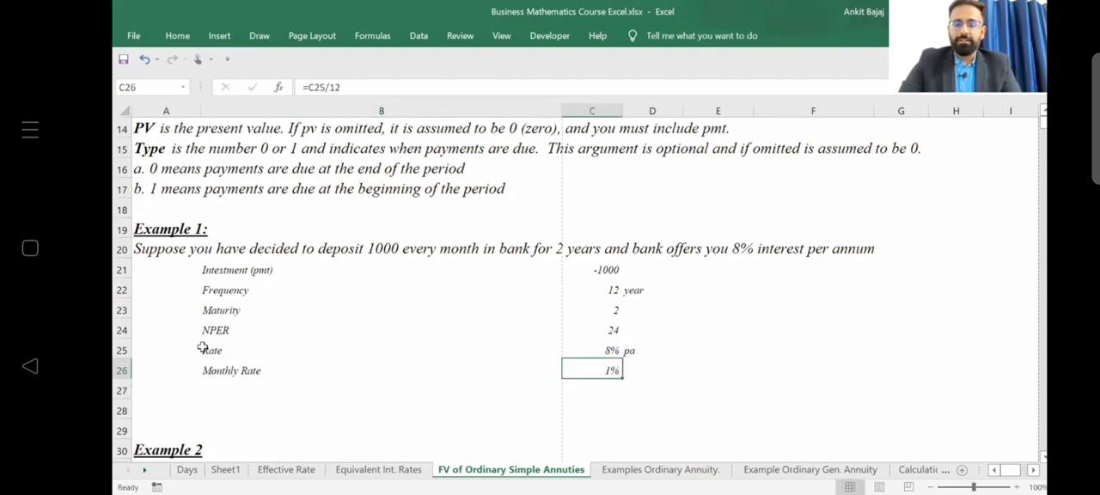
left_click(180, 36)
left_click(617, 86)
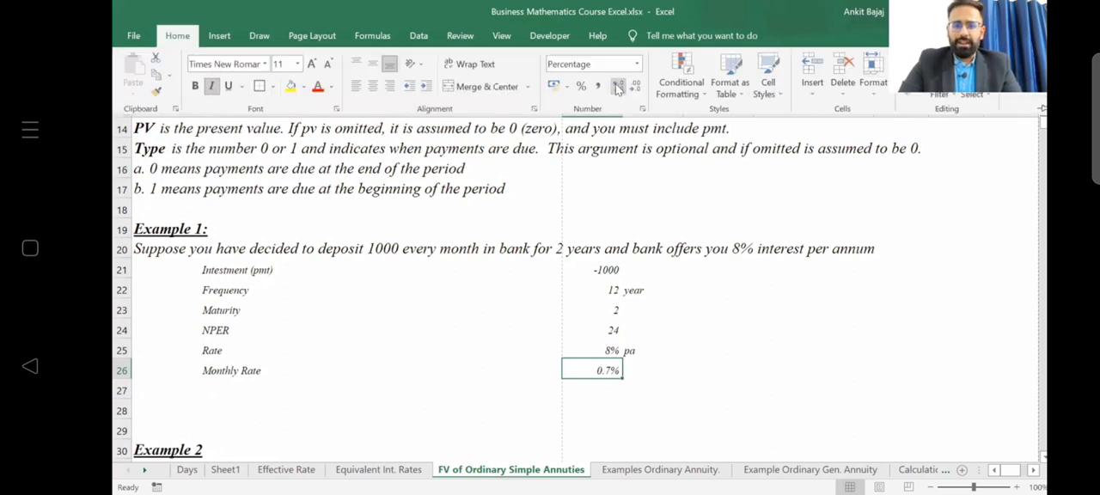
left_click(617, 86)
left_click(617, 86)
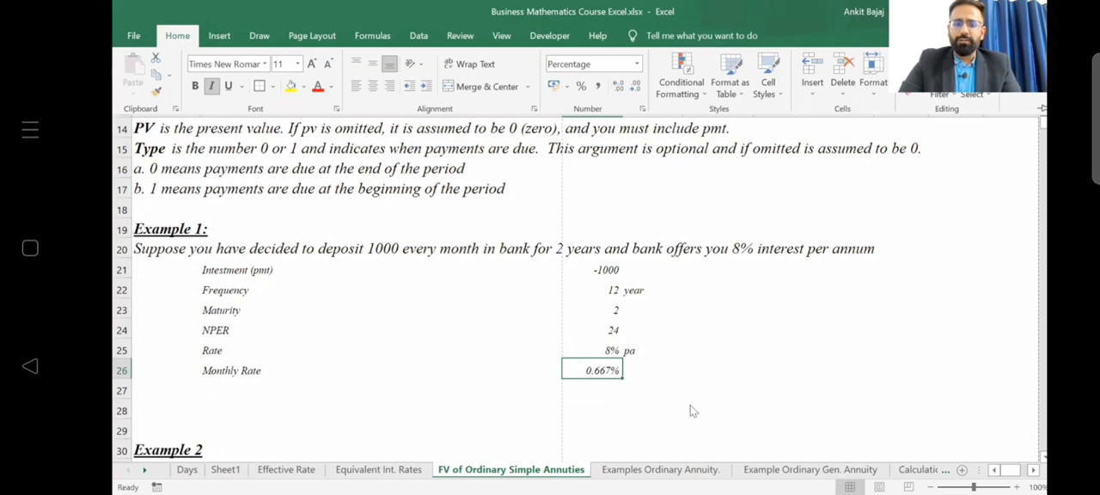
key("Left")
key("Down")
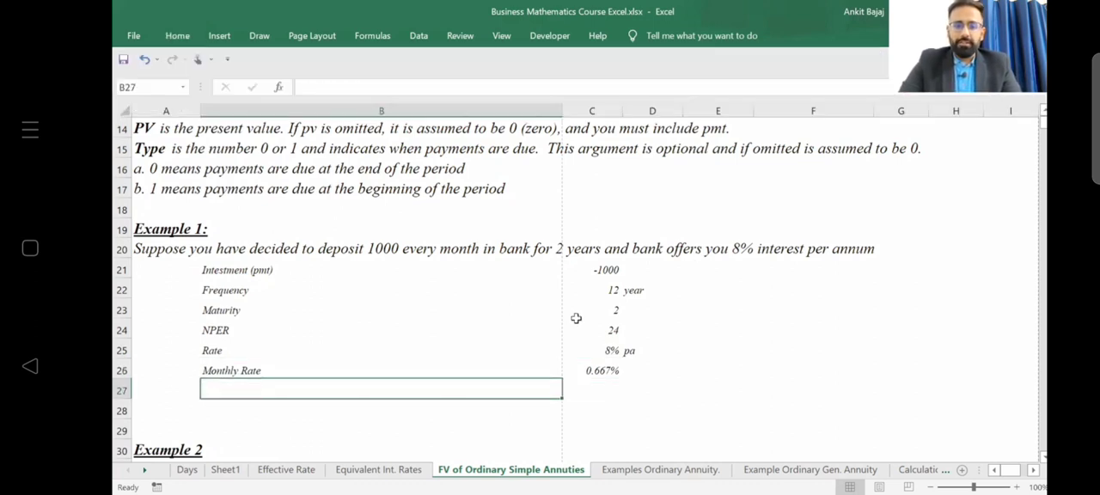
key("Down")
key("Down")
key("Down")
key("Down")
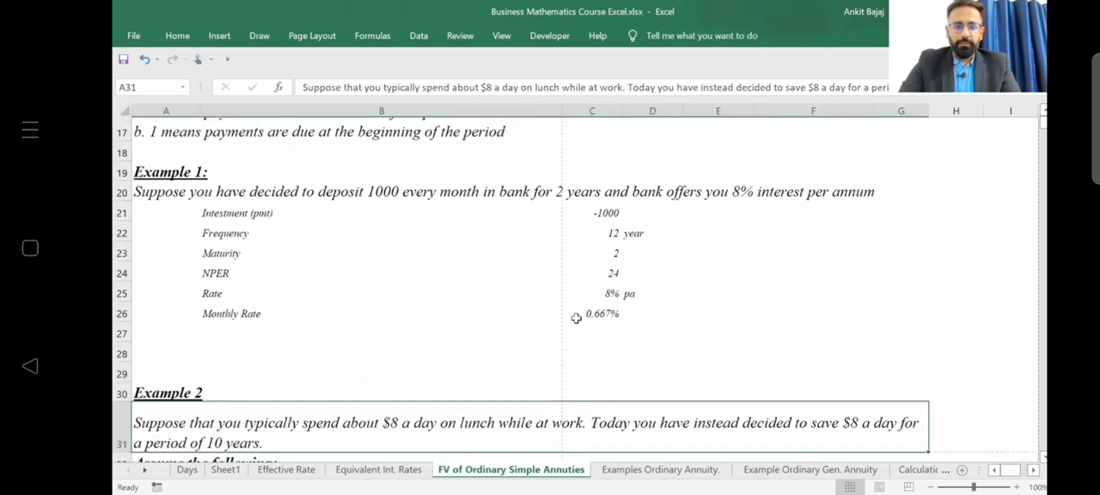
key("Up")
key("Up")
key("Up")
key("Up")
key("Right")
key("Right")
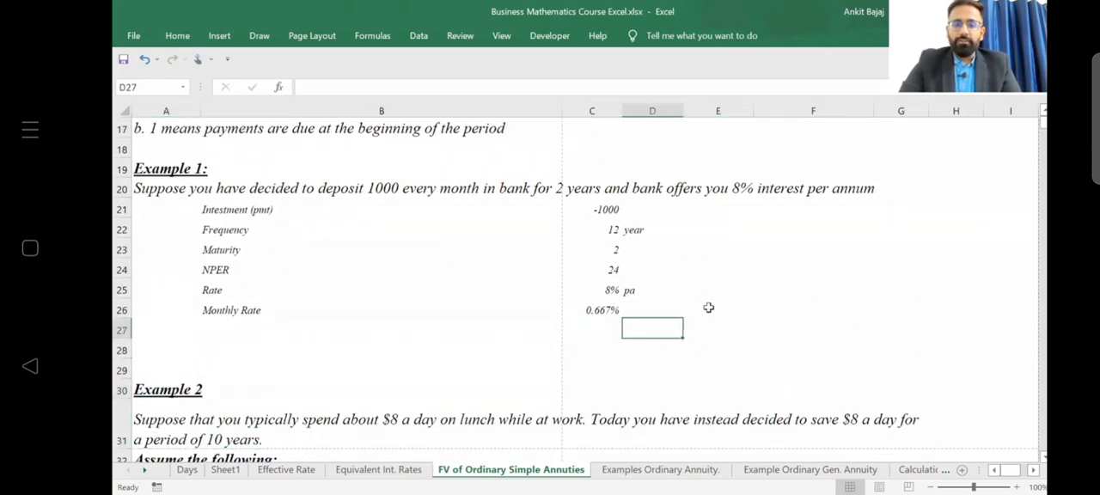
key("Down")
key("Down")
key("Left")
key("Left")
key("Left")
key("Right")
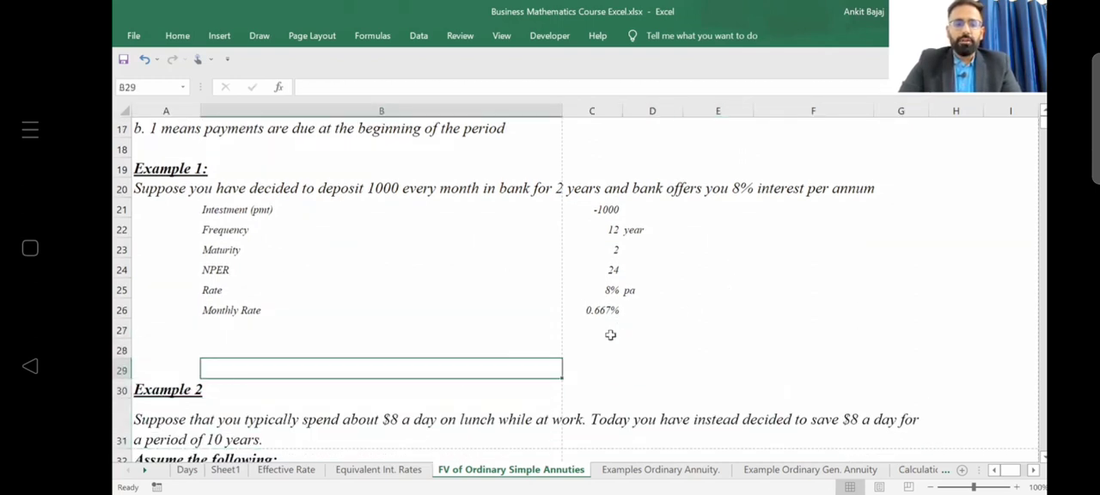
key("shift+Up")
key("shift+Down")
Add the label "Future Value" in cell B28.
key("Up")
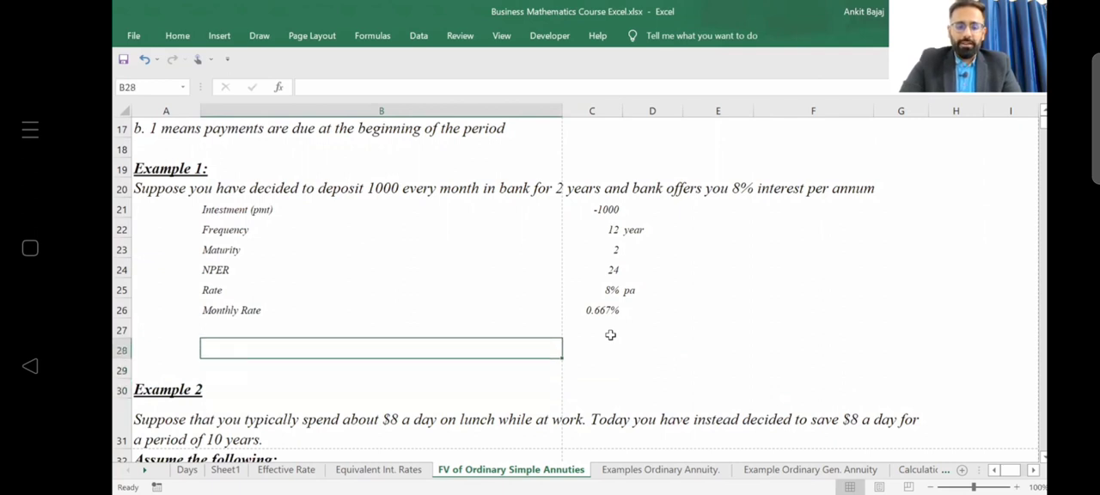
type("Future ")
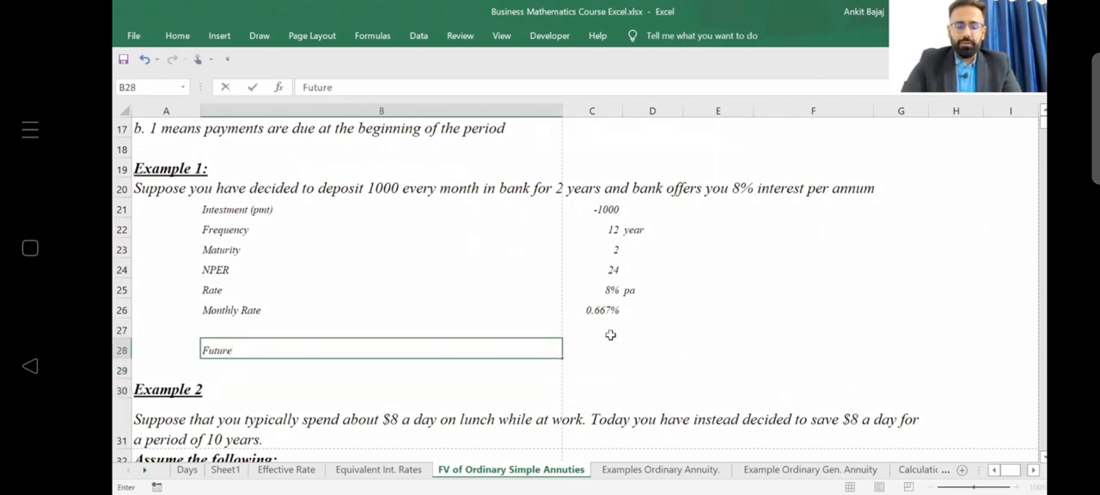
type("Value")
key("Return")
Start an FV formula in C28 with C26 as the rate and C24 as the number of periods.
key("Right")
key("Up")
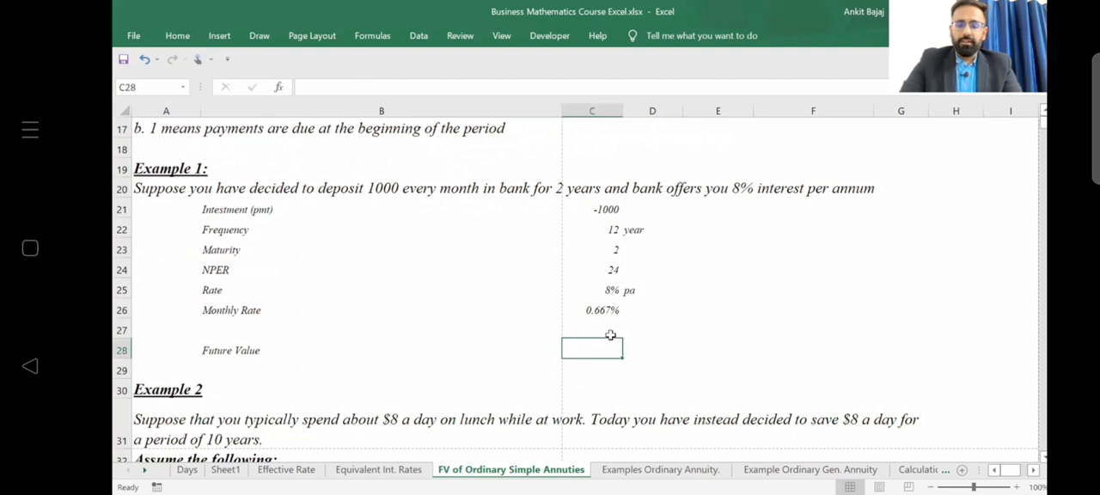
type("=")
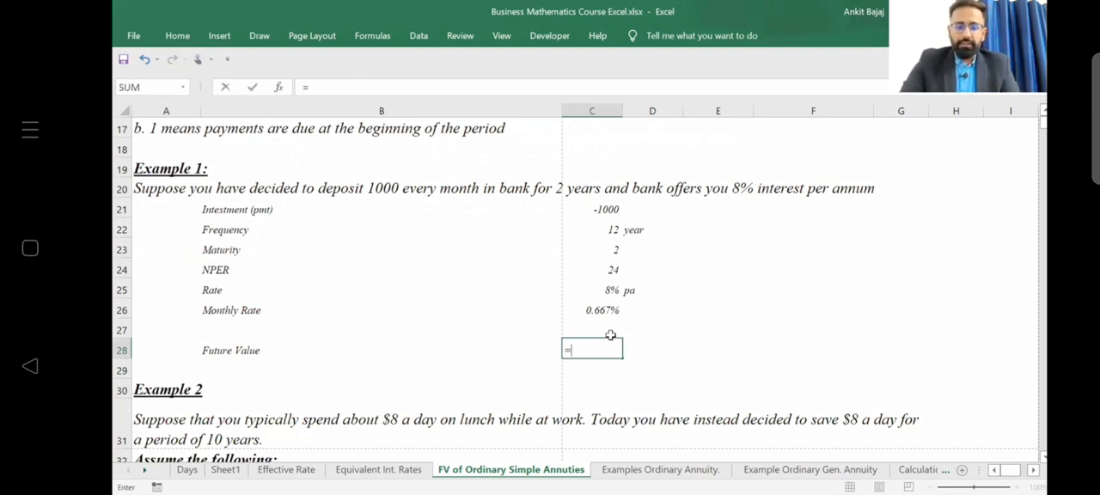
type("fv(")
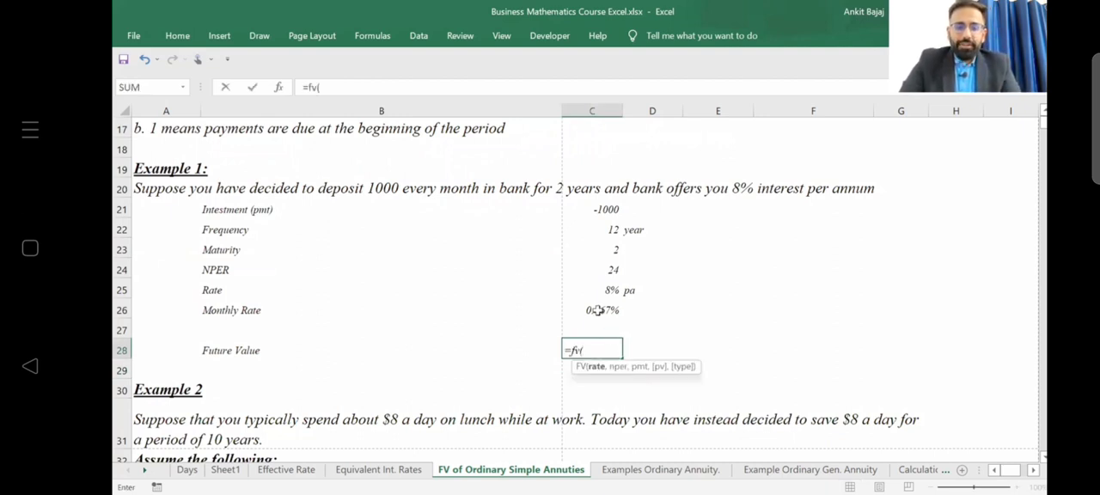
left_click(598, 310)
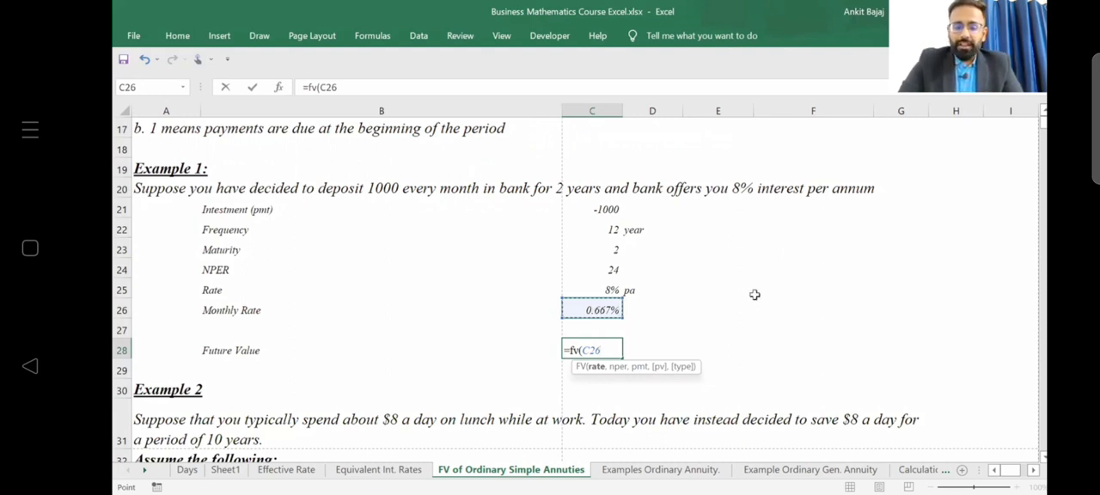
type(",")
key("Up")
key("Up")
key("Up")
key("Up")
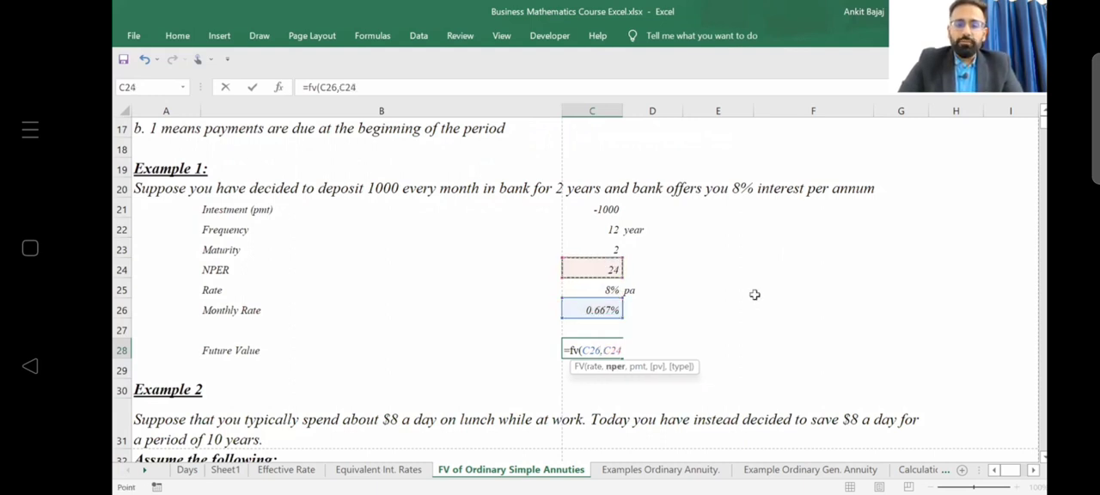
Complete the FV formula in C28 with C21 as the payment, 0 as the present value and type 0 for end of period.
type(",")
key("Up")
key("Up")
key("Up")
key("Up")
key("Up")
key("Up")
key("Up")
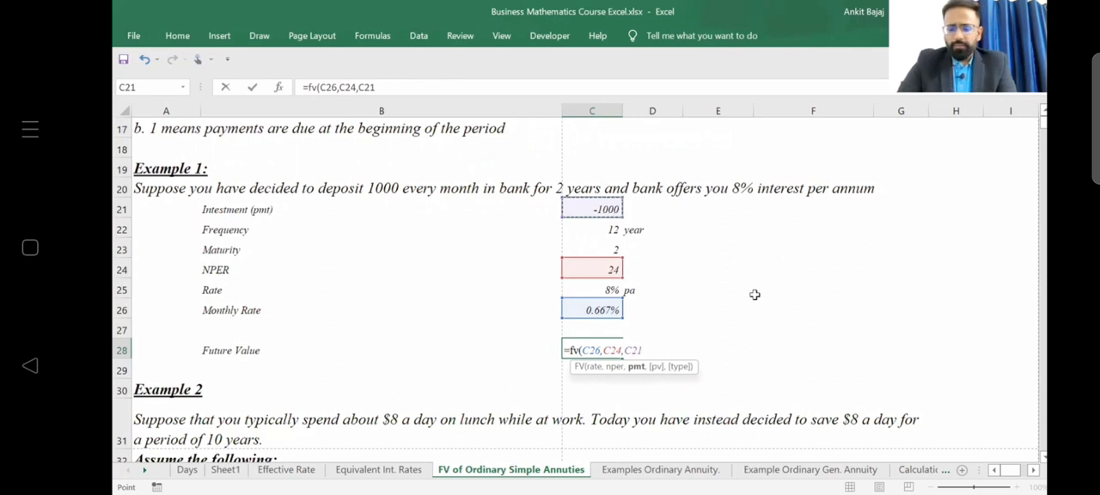
type(",")
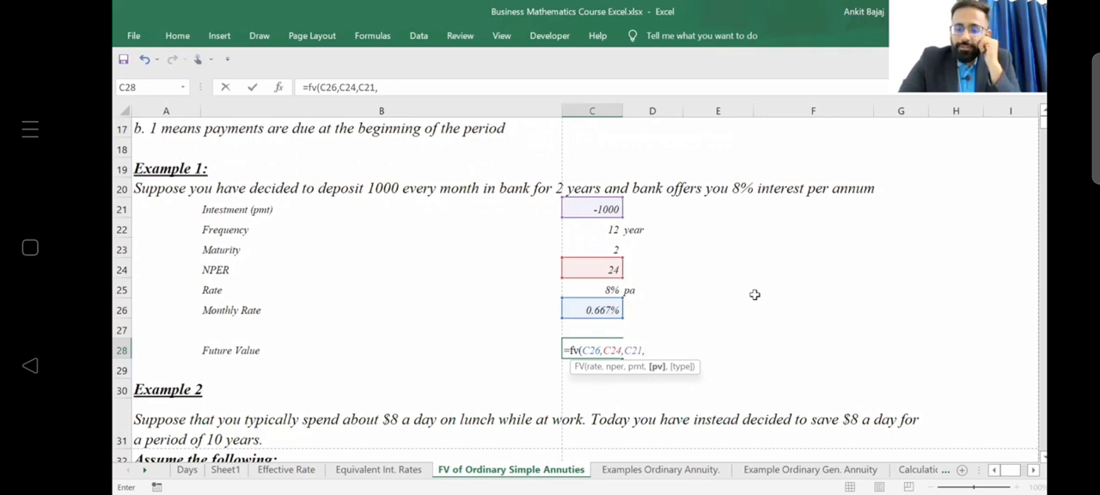
type("0,")
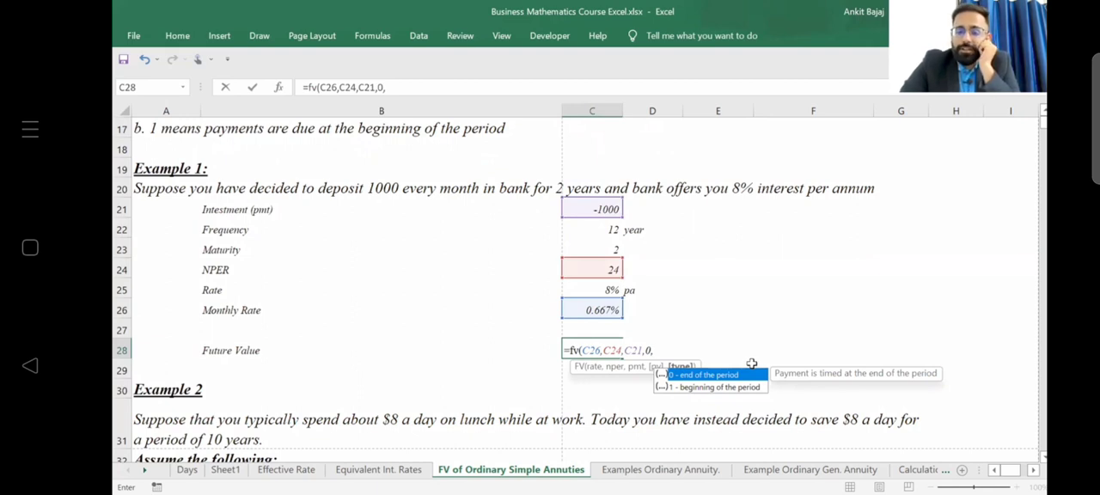
type("0")
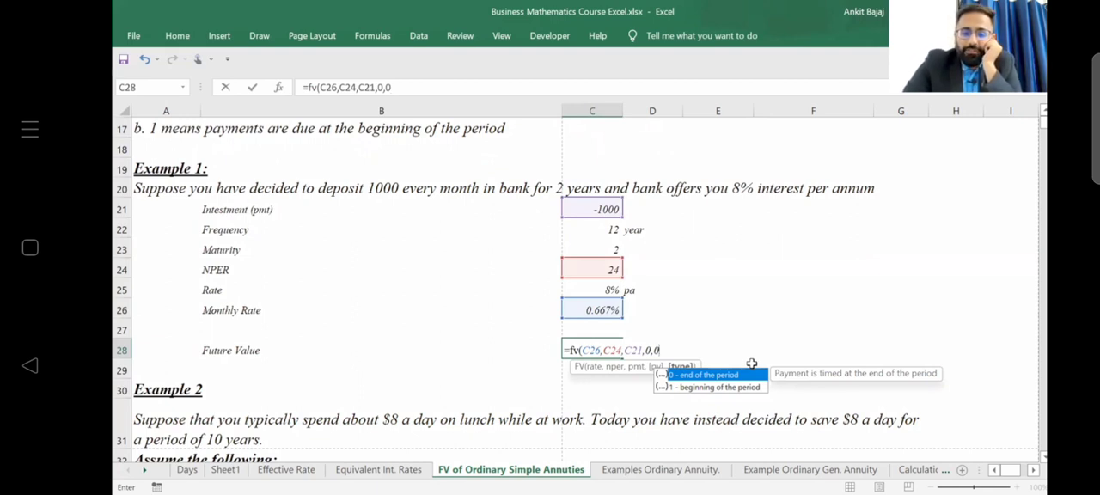
key("Return")
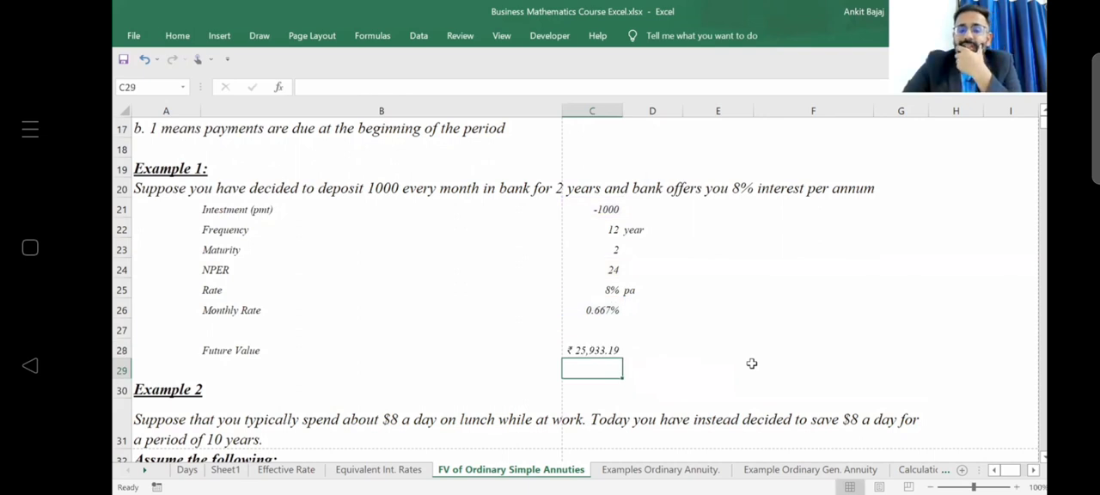
key("Up")
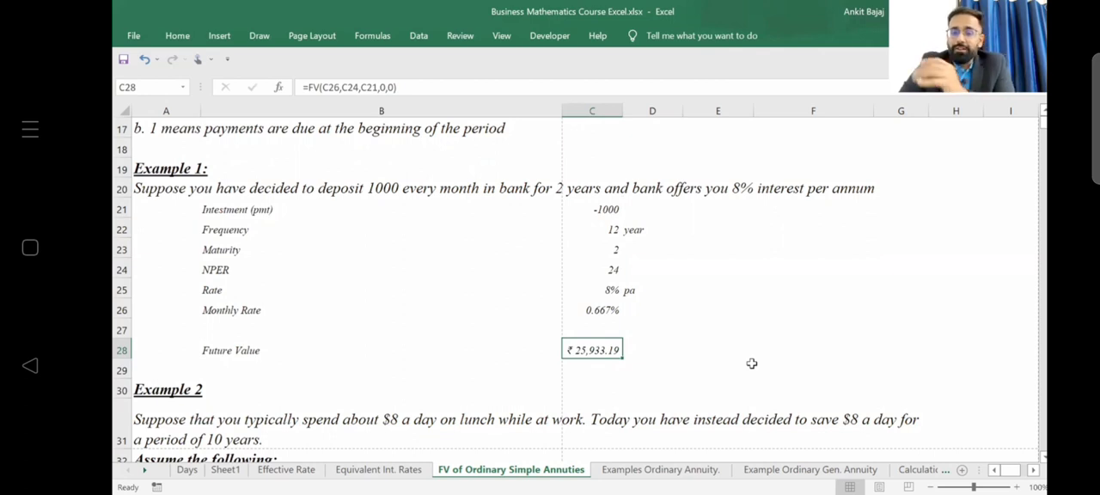
key("Right")
key("Right")
key("Right")
key("Right")
key("Right")
key("Right")
key("Right")
key("Right")
key("Left")
key("Left")
key("Left")
key("Left")
key("Left")
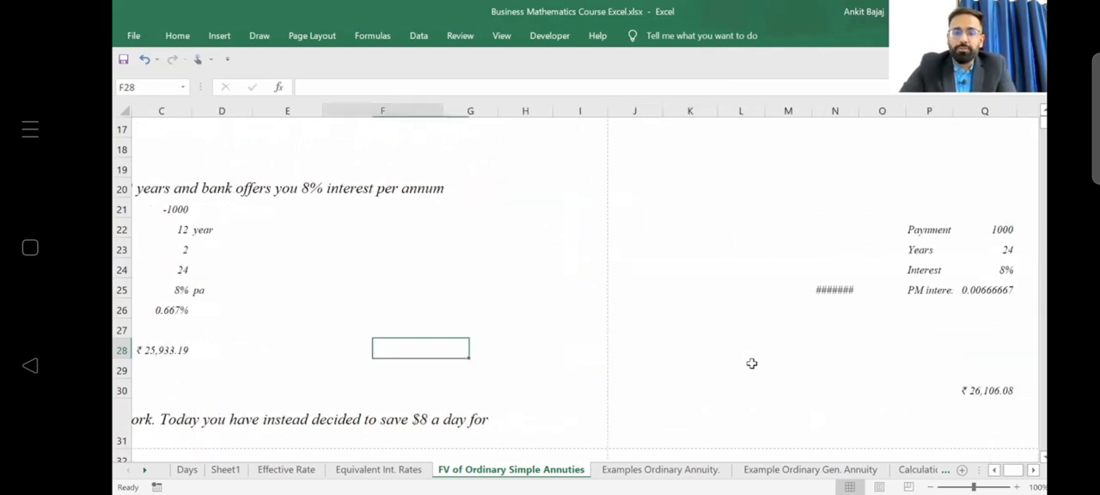
key("Left")
key("Left")
key("Left")
key("Left")
key("Left")
Start a period counter beside the Example 1 inputs with 1 in E22 and =E22+1 in E23.
left_click(726, 211)
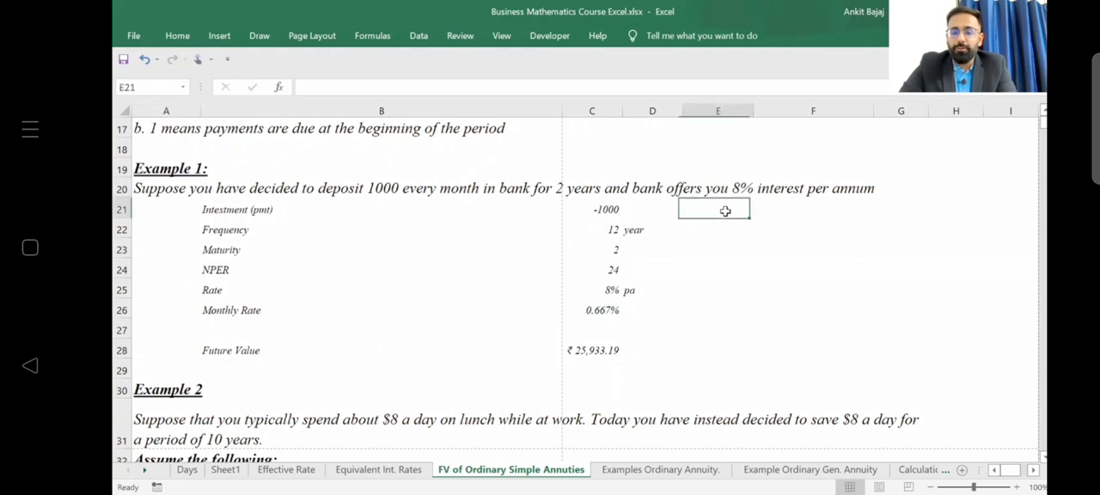
key("Down")
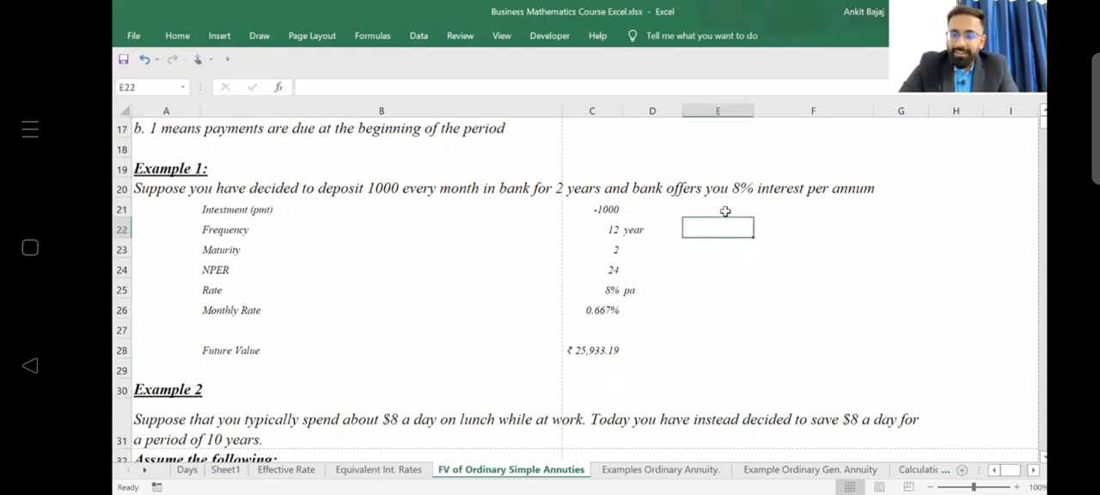
key("Left")
key("Right")
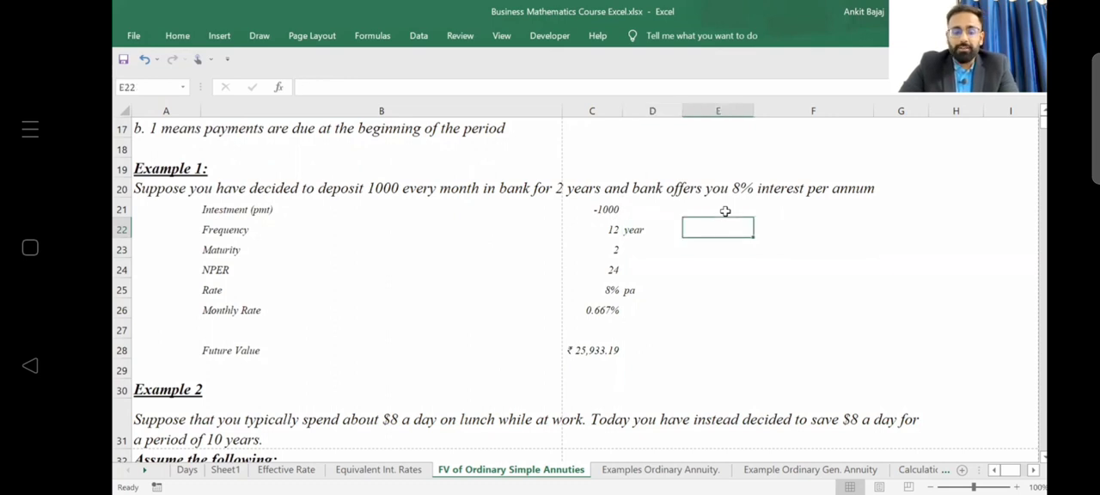
type("1")
key("Return")
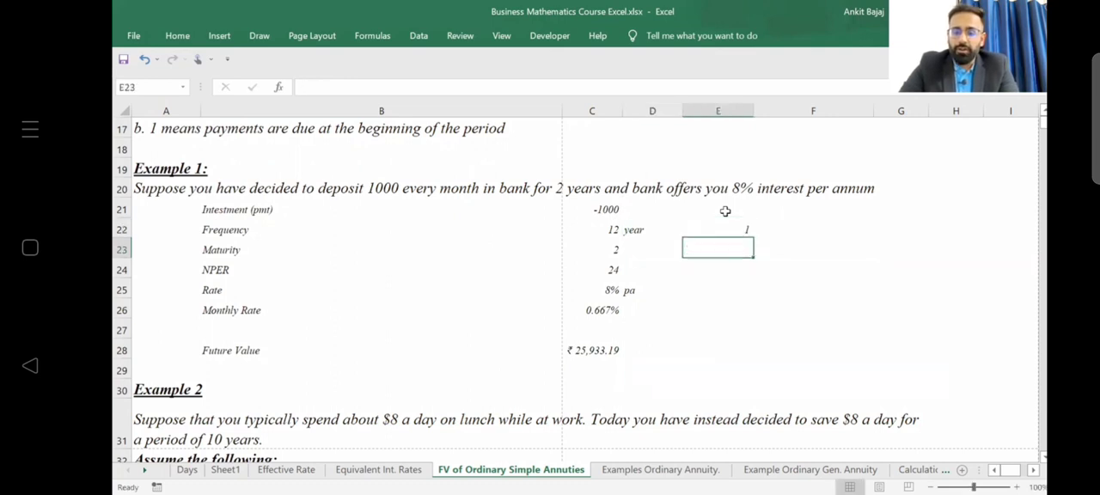
type("=")
key("Up")
type("+1")
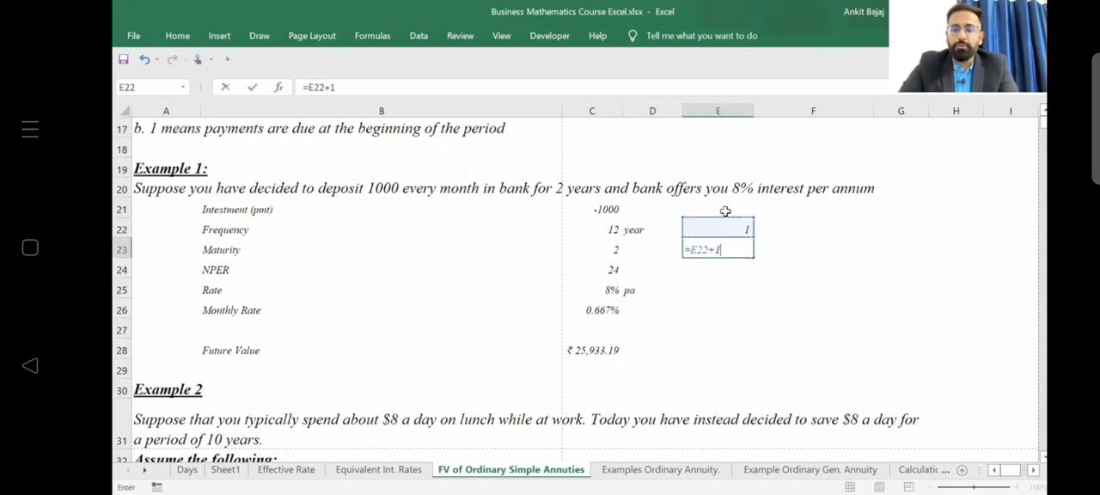
key("Return")
key("Up")
key("ctrl+c")
key("Down")
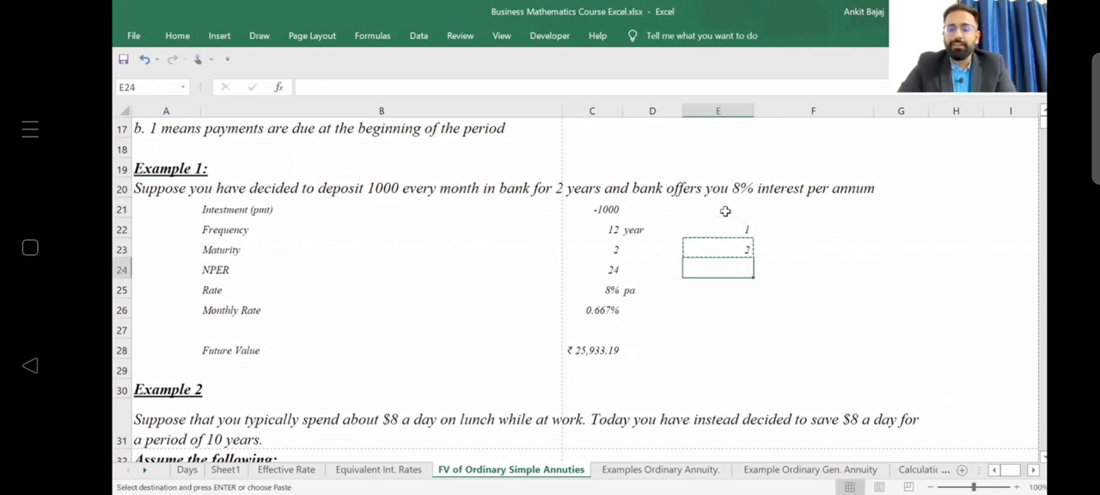
key("shift+Down")
key("shift+Down")
key("shift+Down")
key("shift+Down")
key("shift+Down")
key("shift+Down")
key("shift+Down")
key("shift+Down")
key("shift+Down")
key("shift+Down")
key("shift+Down")
key("shift+Down")
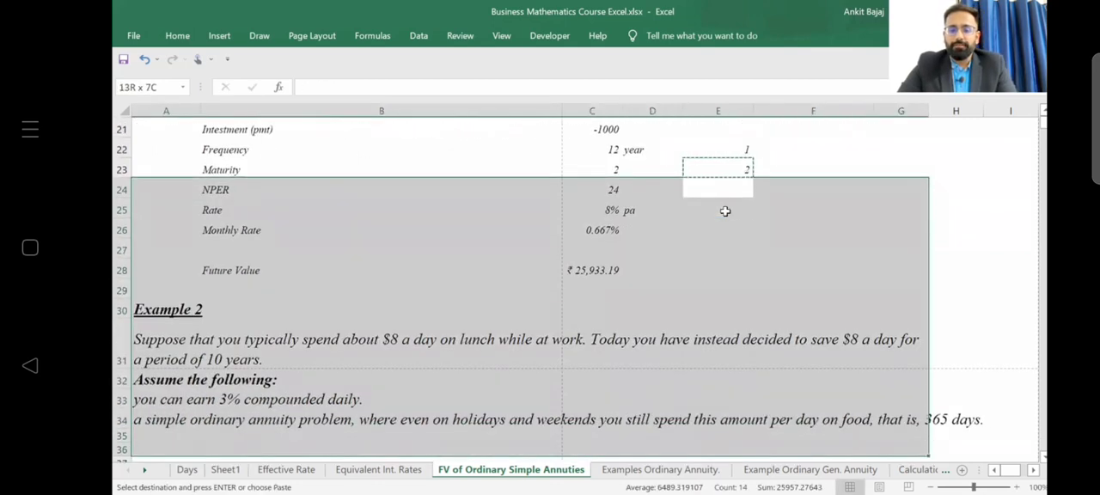
key("Up")
key("Up")
key("Up")
key("Up")
key("Up")
key("Up")
key("Up")
key("Down")
key("Down")
key("Down")
key("Down")
key("Down")
key("Down")
key("Down")
key("Down")
key("Down")
key("Down")
key("Down")
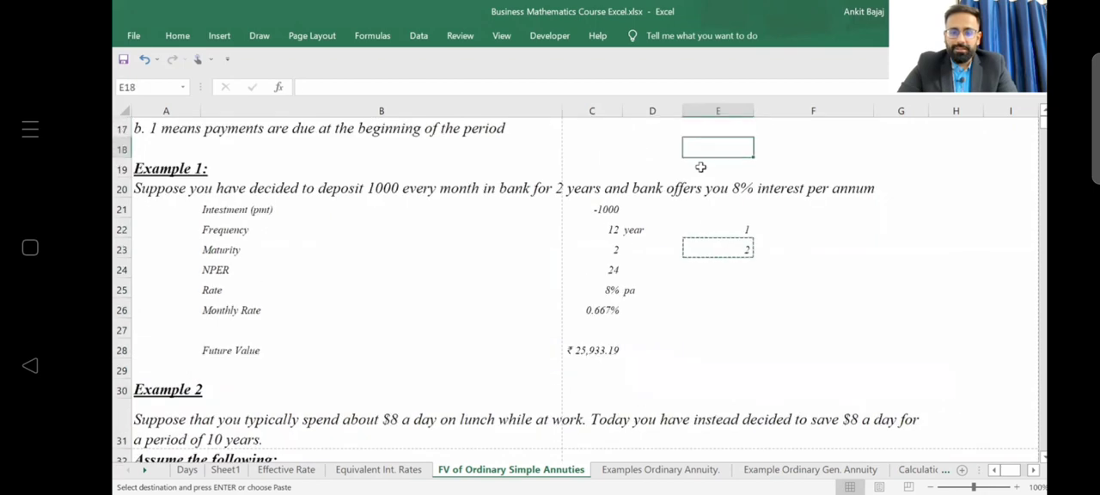
Copy the Example 1 question text from A20 into cell L51 in the empty area of the sheet.
left_click(183, 194)
key("ctrl+c")
key("ctrl+Down")
key("Down")
key("Down")
key("Down")
key("Down")
key("Down")
key("Down")
key("Down")
key("Down")
key("Down")
key("Down")
key("Down")
key("Down")
key("Down")
key("Down")
key("Down")
key("Down")
key("Down")
key("Down")
key("Down")
key("Down")
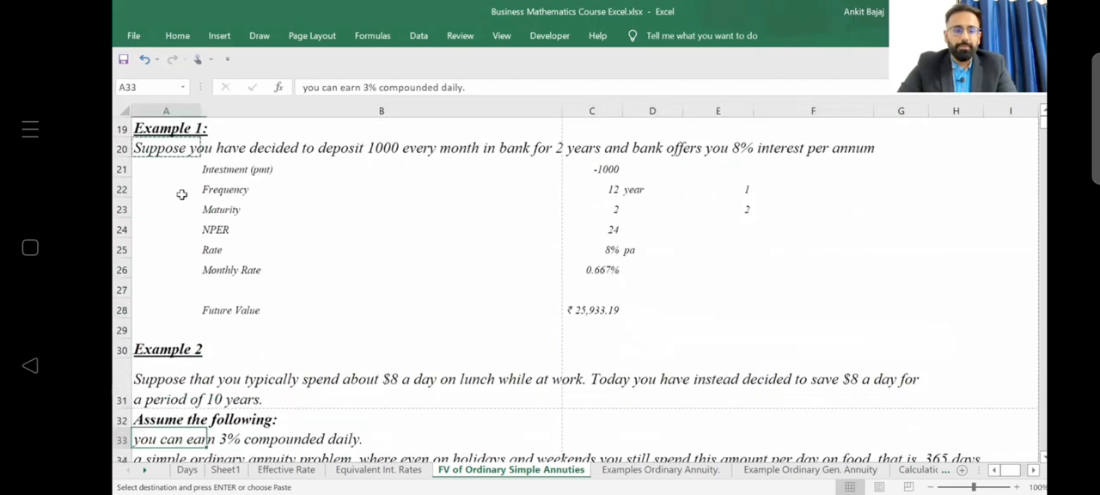
key("Up")
key("Up")
key("Down")
key("Down")
key("Down")
key("Down")
key("Down")
key("Down")
key("Down")
key("Down")
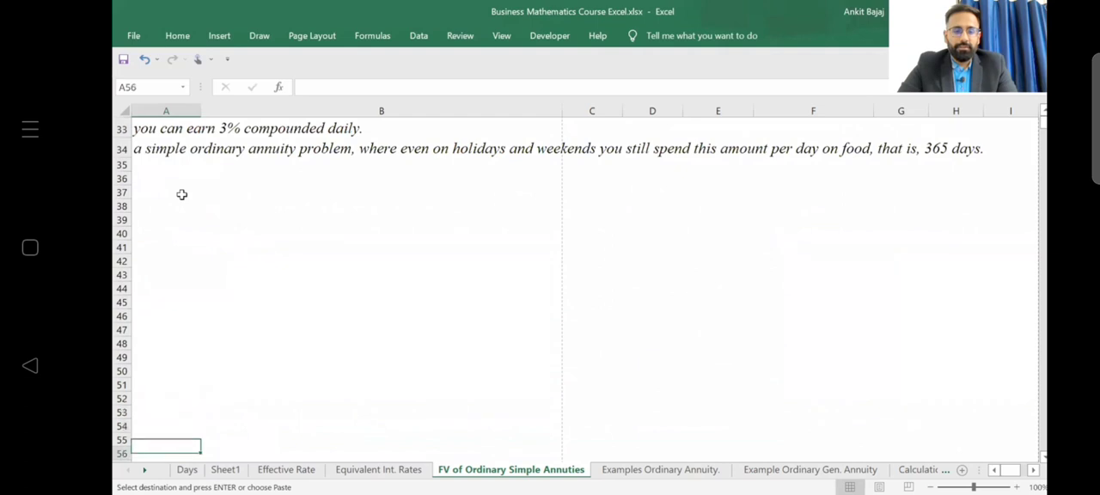
key("Right")
key("Right")
key("Right")
key("Right")
key("Right")
key("Right")
key("Right")
key("Right")
key("Right")
key("Right")
key("Right")
key("Right")
key("Right")
key("Right")
key("Right")
key("Right")
key("Right")
key("Right")
key("Right")
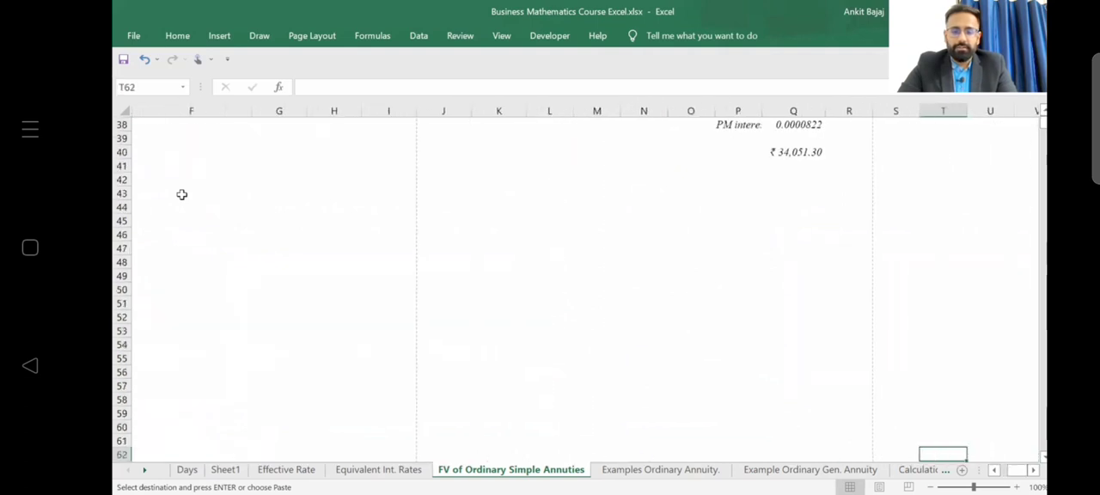
key("Left")
key("Left")
key("Left")
key("Left")
key("Left")
key("Left")
key("Left")
key("Left")
key("Up")
key("Up")
key("Up")
key("Up")
key("Up")
key("Up")
key("Up")
key("Up")
key("Up")
key("Up")
key("Up")
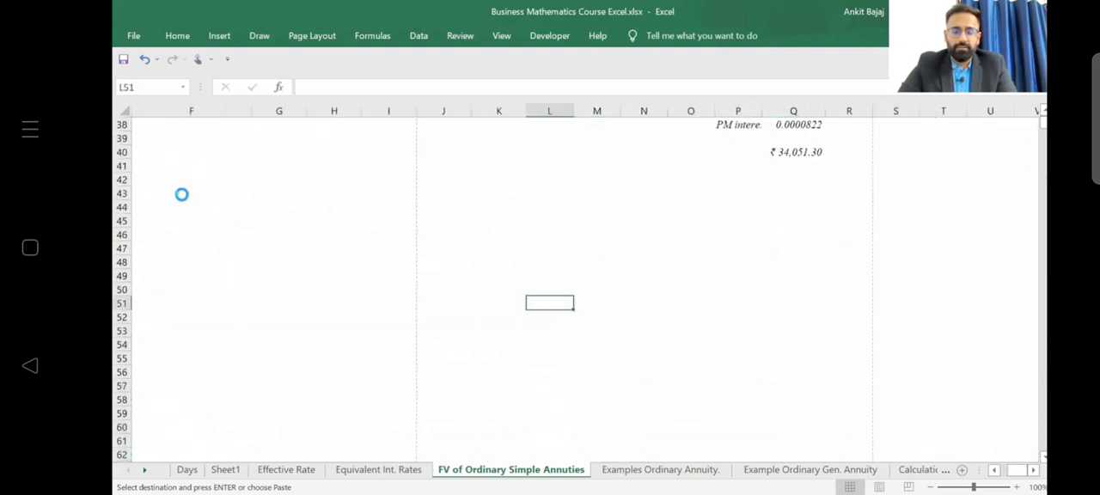
key("ctrl+v")
Start a period counter below the copied question with 1 in O54 and =O54+1 in O55.
key("Down")
key("Down")
key("Down")
key("Down")
key("Down")
key("Down")
key("Down")
key("Down")
key("Down")
key("Down")
key("Down")
key("Right")
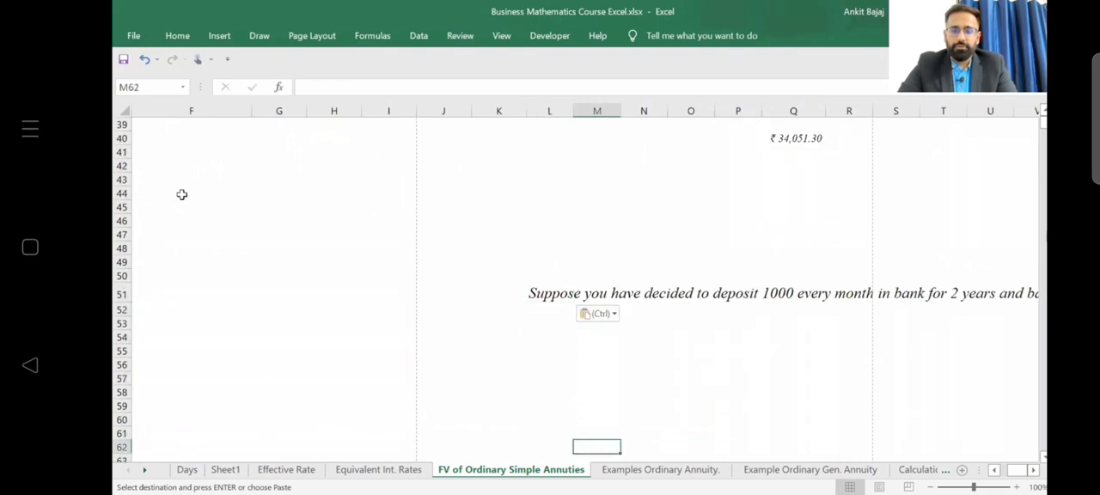
key("Down")
key("Down")
key("Down")
key("Down")
key("Right")
key("Right")
key("Right")
key("Right")
key("Right")
key("Right")
key("Right")
key("Right")
key("Right")
key("Right")
key("Right")
key("Right")
key("Right")
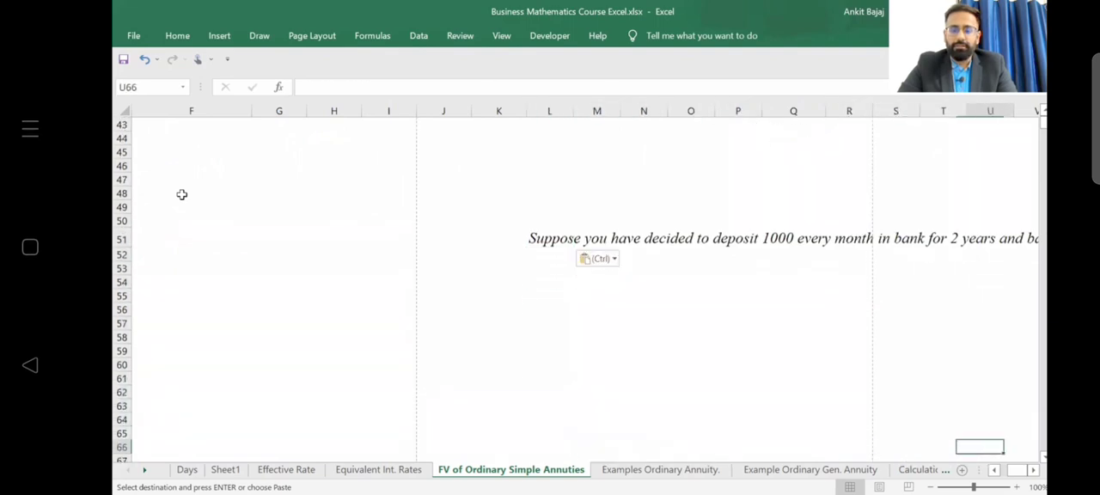
scroll(177, 194, "right", 2)
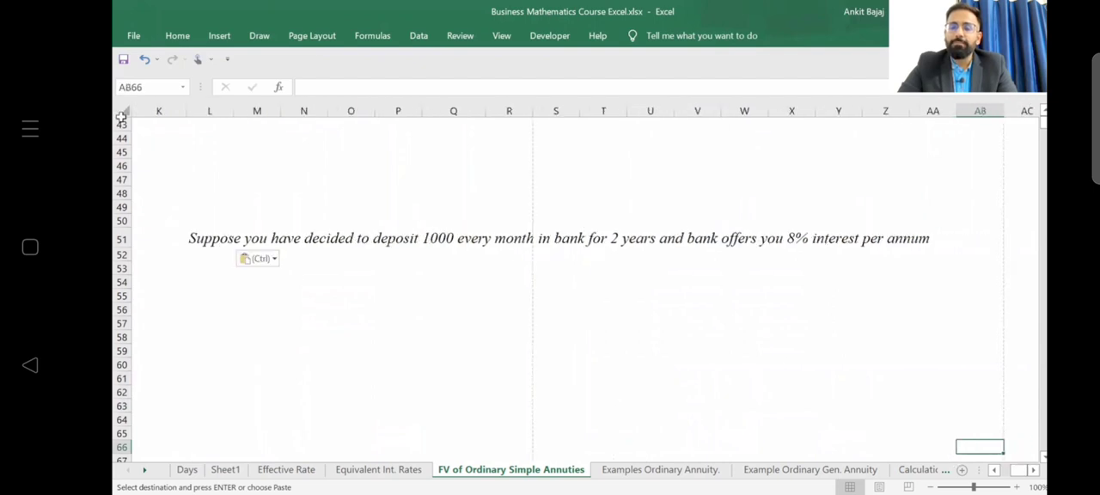
left_click(419, 284)
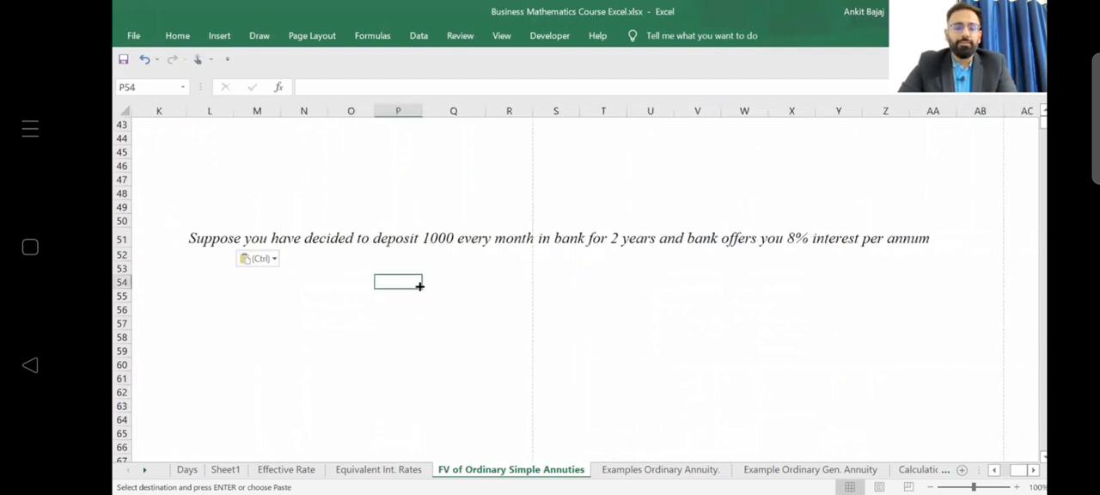
key("Left")
type("1")
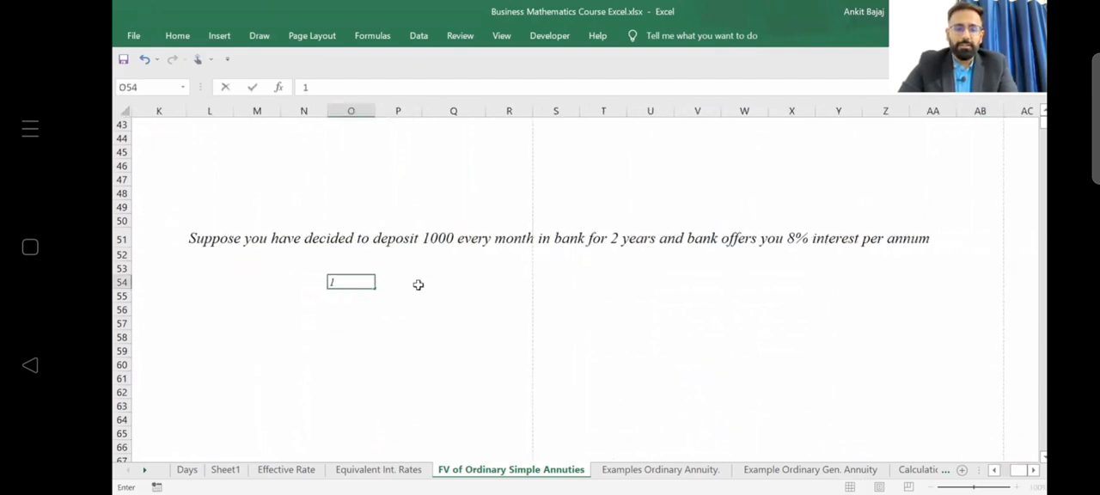
key("Return")
type("=O54+1")
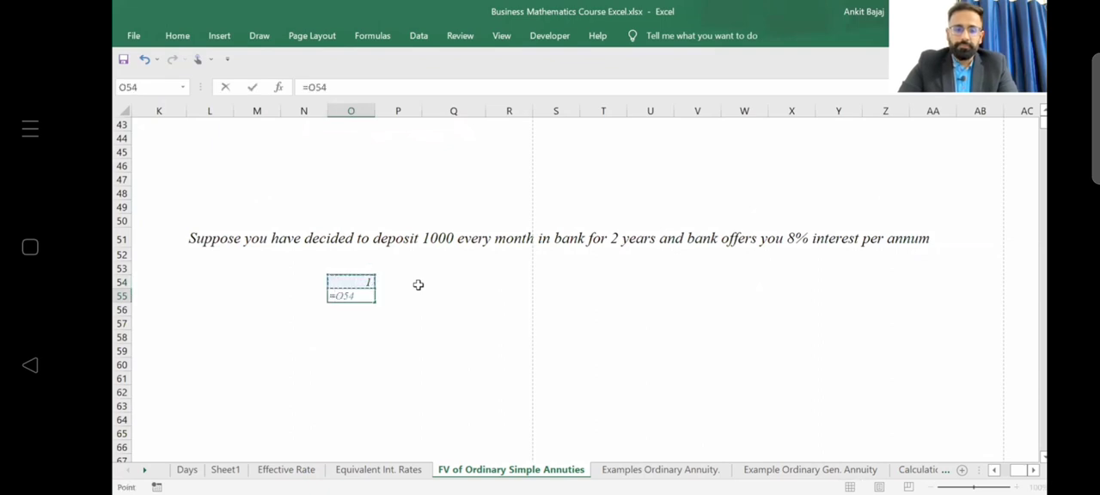
key("Return")
Copy the counter formula from O55 down through O75 to number the periods up to 22.
key("Up")
key("ctrl+c")
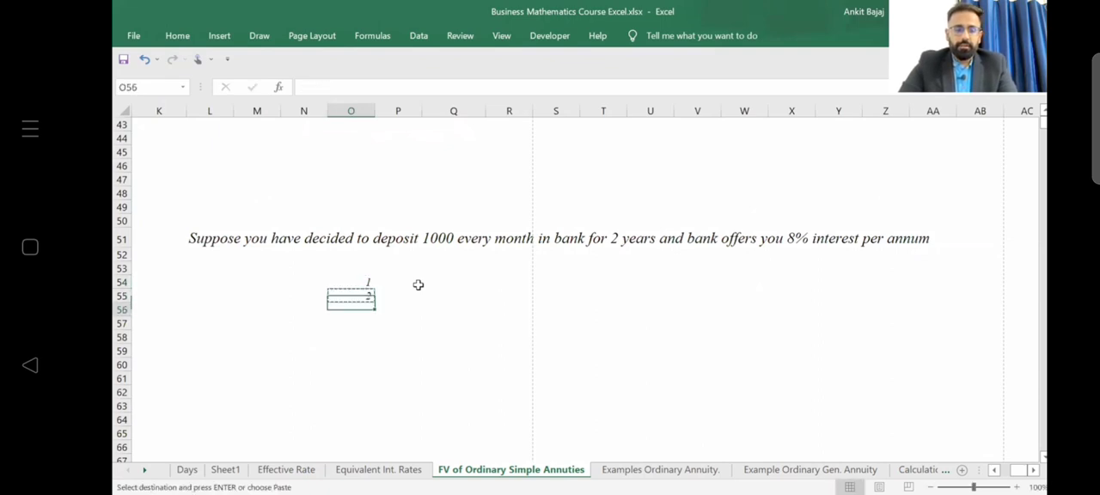
key("shift+Down")
key("shift+Down")
key("shift+Down")
key("shift+Down")
key("shift+Down")
key("shift+Down")
key("shift+Down")
key("shift+Down")
key("shift+Down")
key("shift+Down")
key("shift+Down")
key("shift+Down")
key("shift+Down")
key("shift+Down")
key("shift+Down")
key("shift+Down")
key("shift+Down")
key("shift+Down")
key("shift+Down")
key("shift+Down")
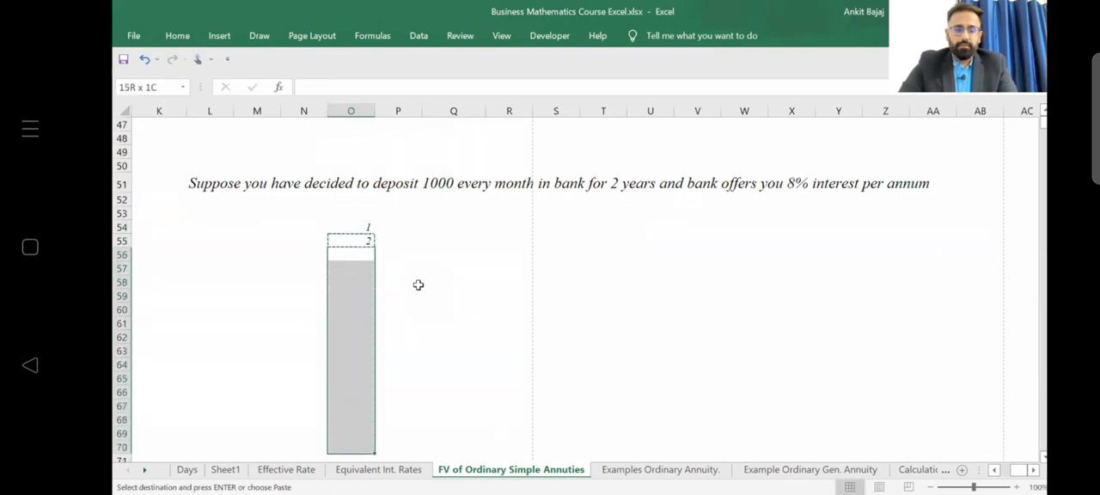
key("ctrl+v")
Extend the period counter from O75 into O76 and O77 to reach 24.
key("Down")
key("Down")
key("Down")
key("Down")
key("Down")
key("Down")
key("Down")
key("Down")
key("Down")
key("Down")
key("Down")
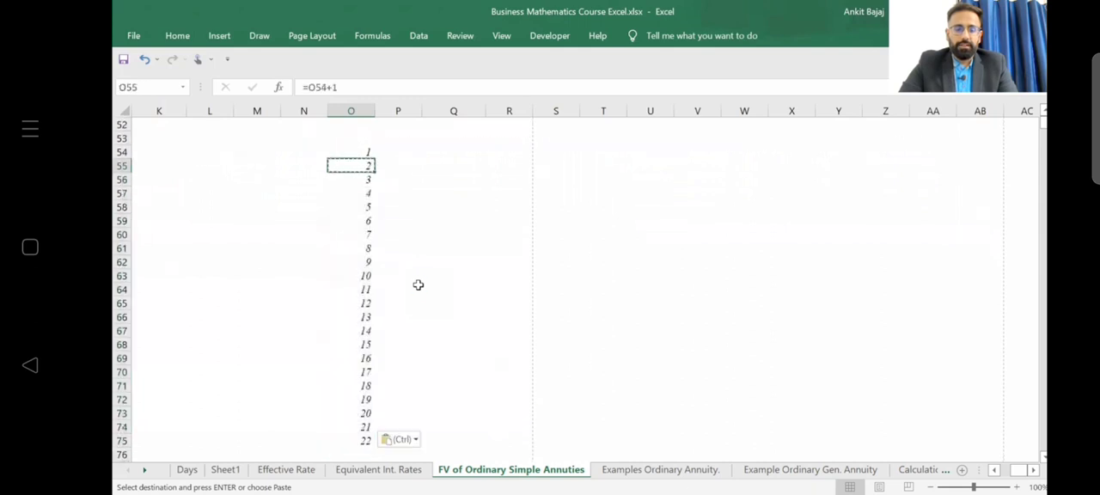
key("Down")
key("Down")
key("Down")
key("Down")
key("Down")
key("Down")
key("Down")
key("Down")
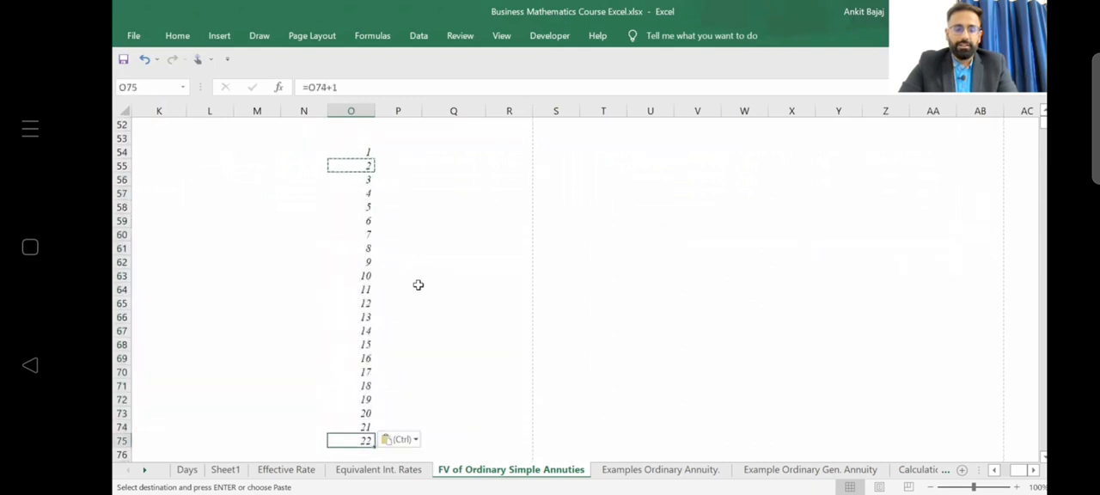
key("ctrl+c")
key("Down")
key("shift+Down")
key("ctrl+v")
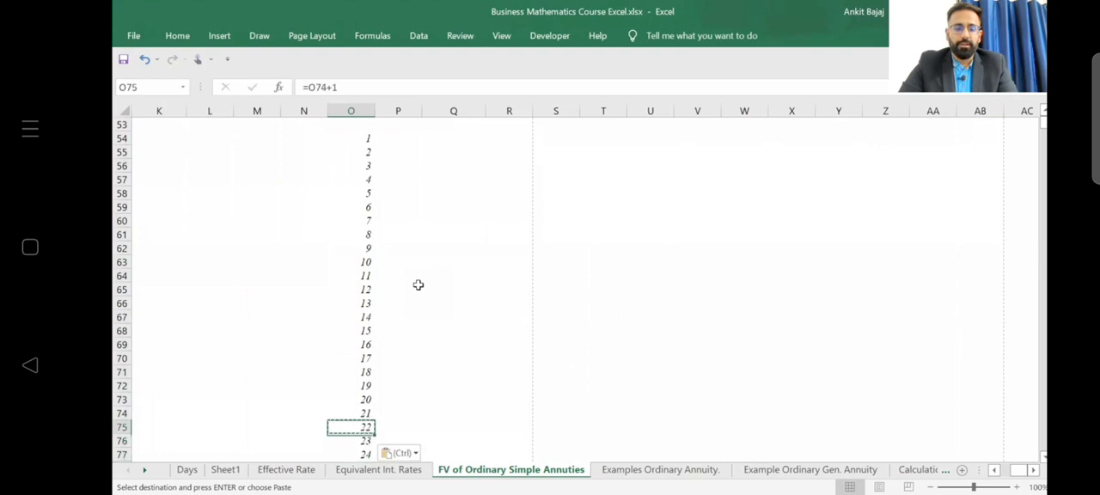
Add the header "Invest" in P53 and enter 1000 for the first period in P54.
key("Up")
key("Up")
key("Up")
key("Up")
key("Up")
key("Up")
key("Up")
key("Up")
key("Up")
key("Up")
key("Up")
key("Up")
key("Up")
key("Up")
key("Up")
key("Up")
key("Up")
key("Up")
key("Up")
key("Up")
key("Up")
key("Up")
key("Up")
key("Up")
key("Right")
key("Up")
key("Up")
key("Up")
key("Up")
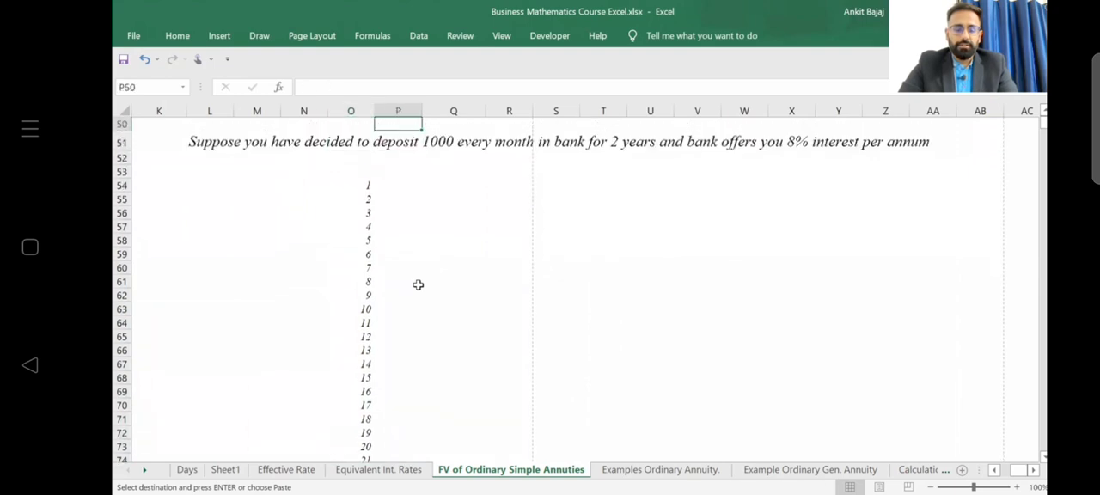
key("Down")
key("Down")
key("Down")
key("Down")
key("Down")
key("Down")
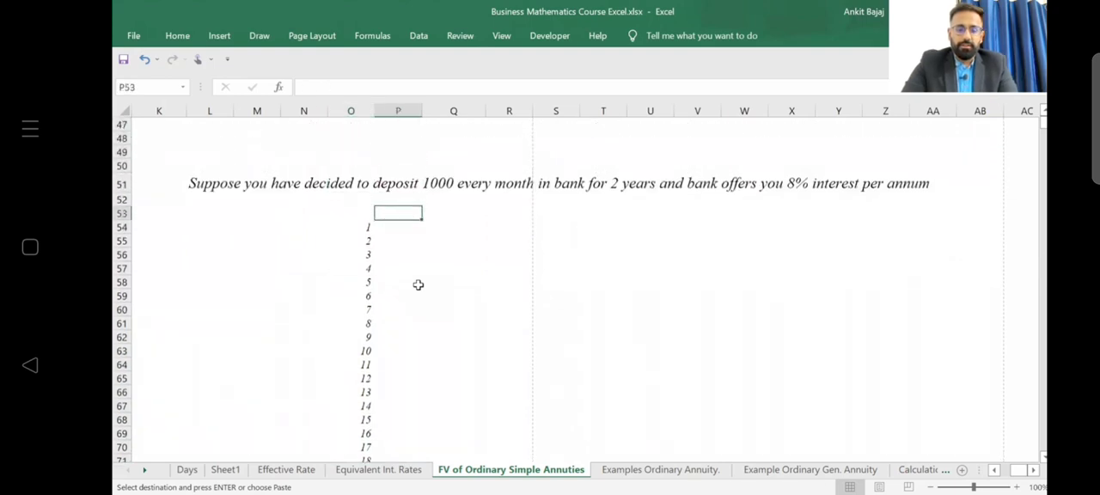
type("Invest")
key("Return")
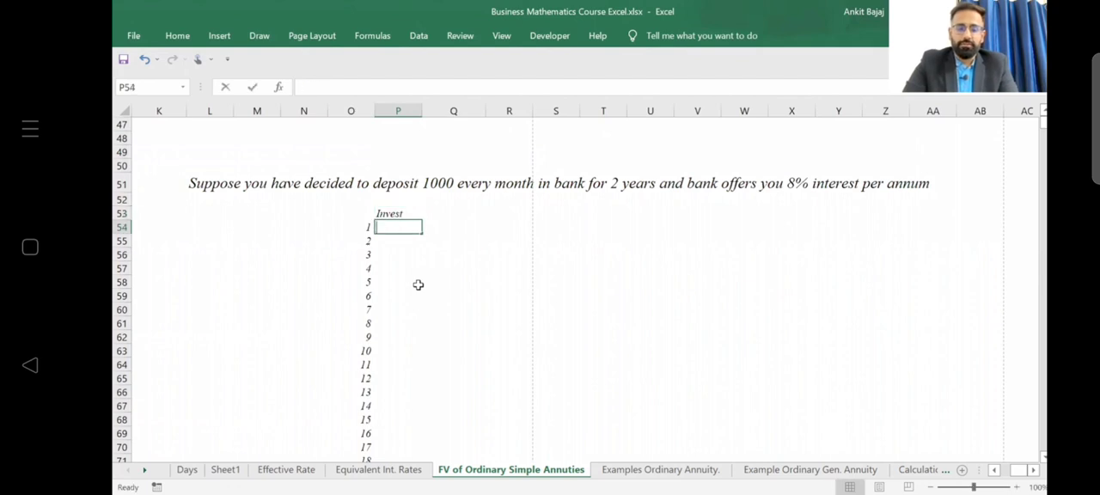
type("1000")
key("Right")
Add the headers "Opening" in Q53 and "Int." in R53.
key("Up")
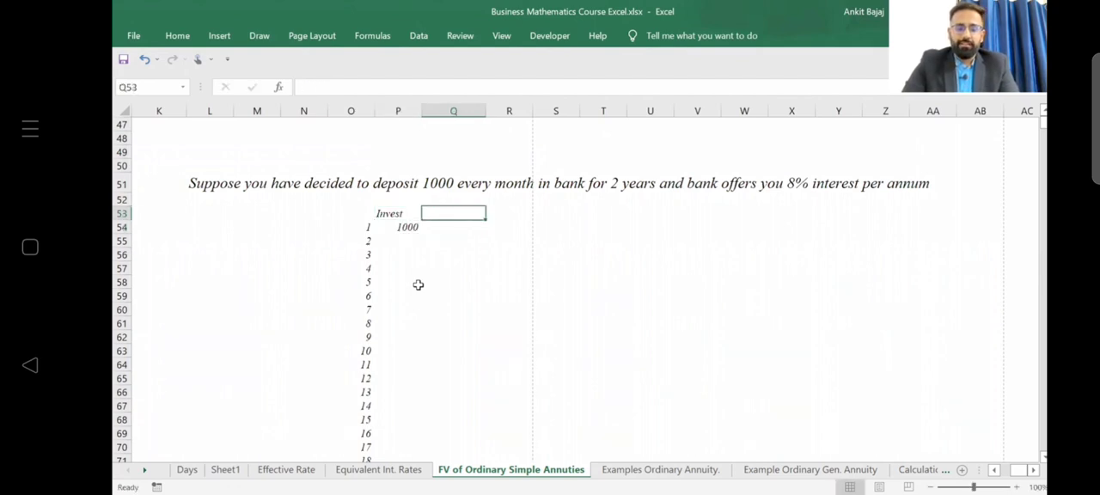
type("Opening")
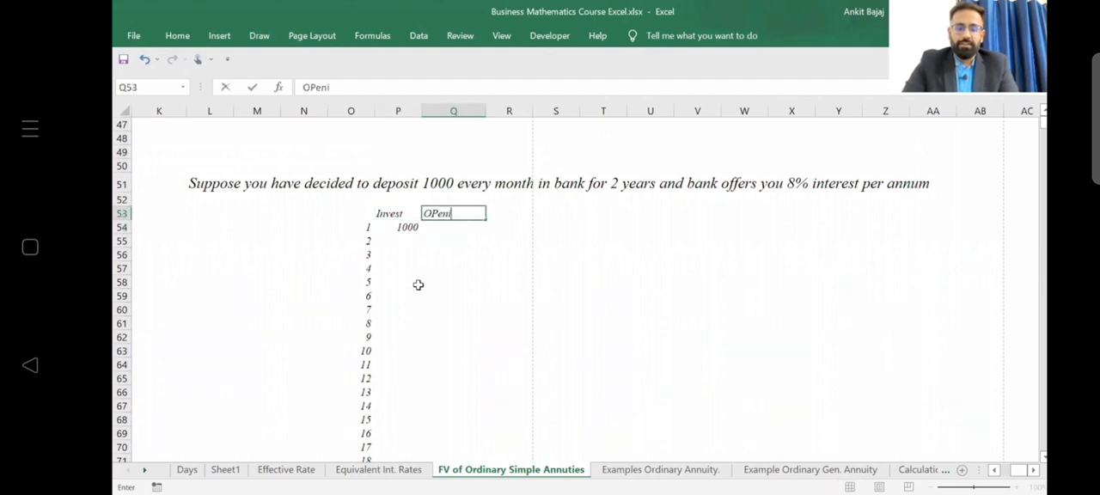
key("Return")
key("Right")
key("Up")
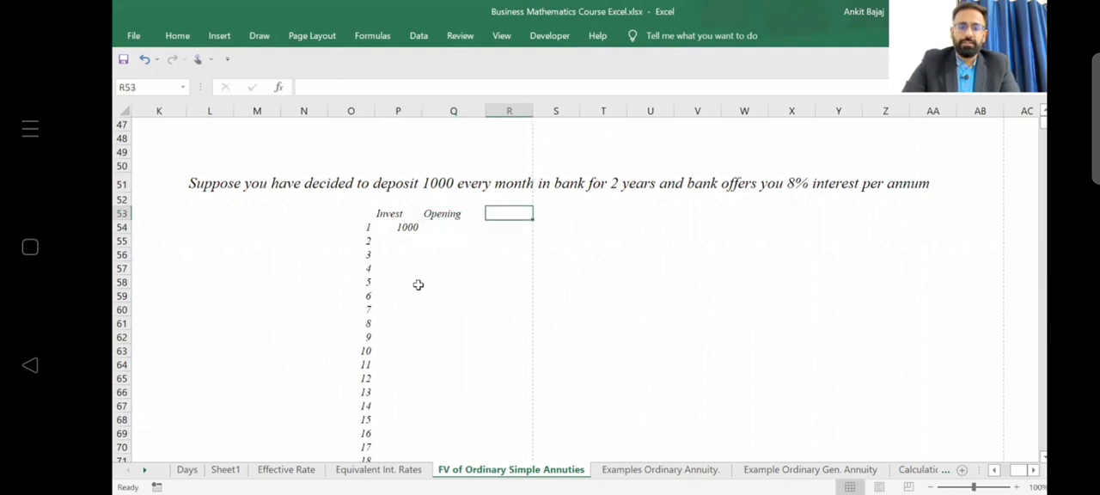
type("I")
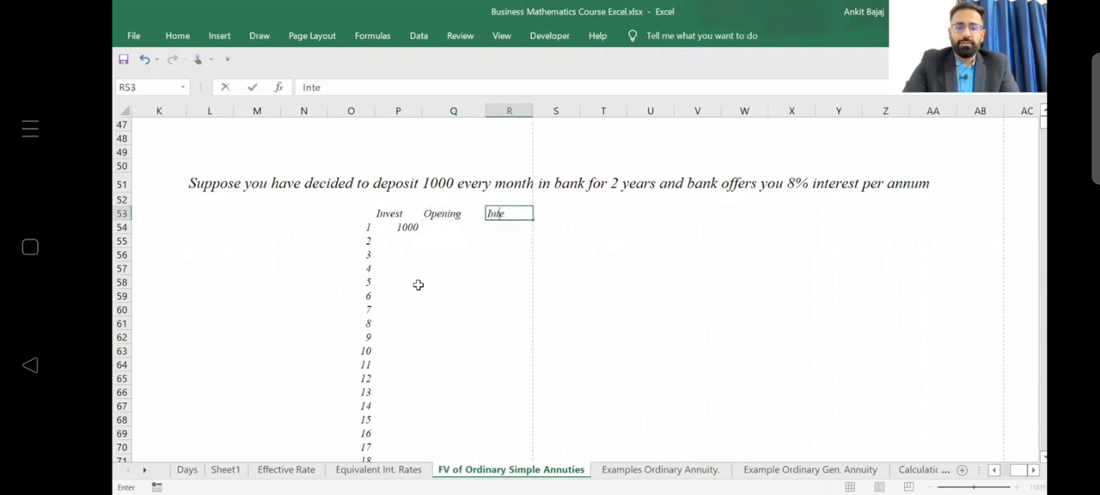
type("nt.")
Enter the monthly interest rate formula =8%/12 in R52 above the Int. header.
key("Up")
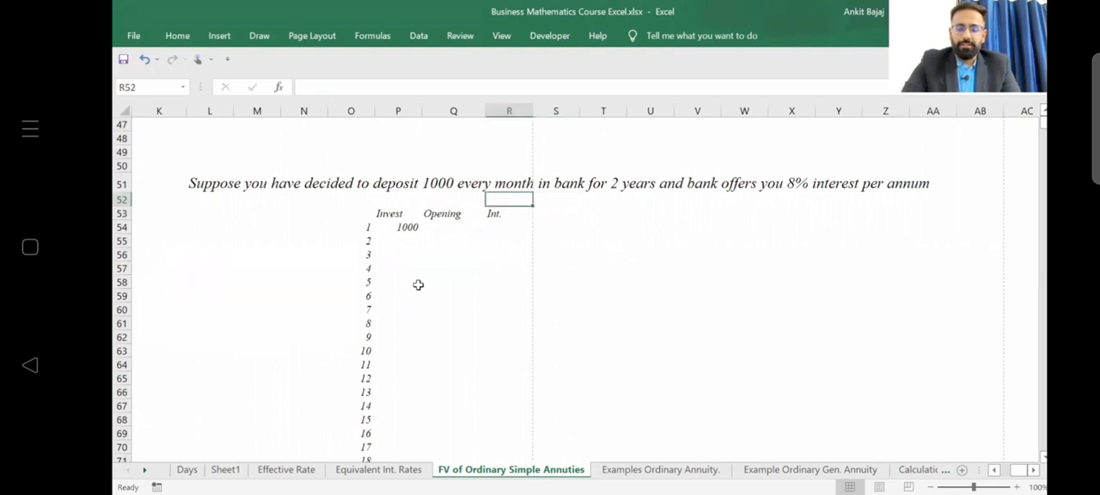
type("=8/")
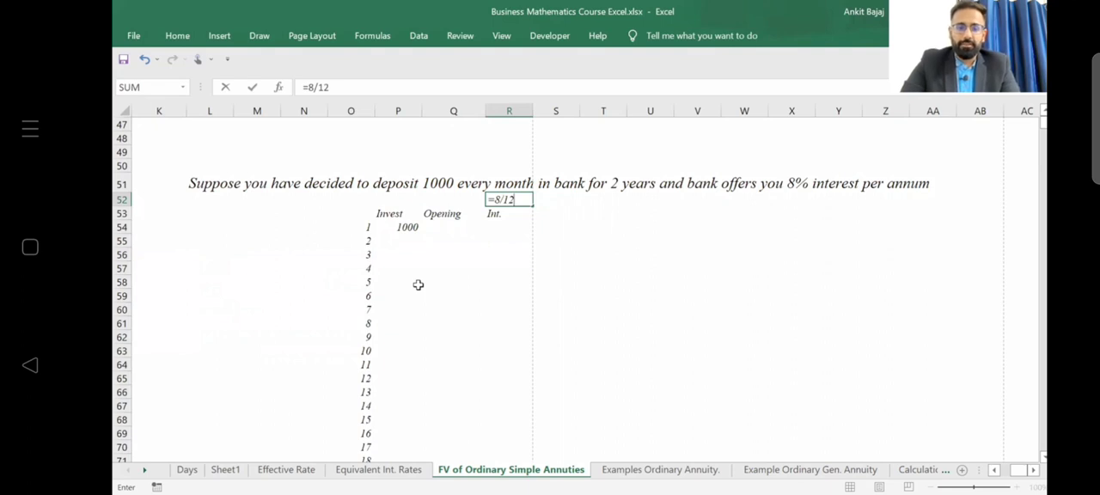
type("12")
key("Return")
key("Up")
key("F2")
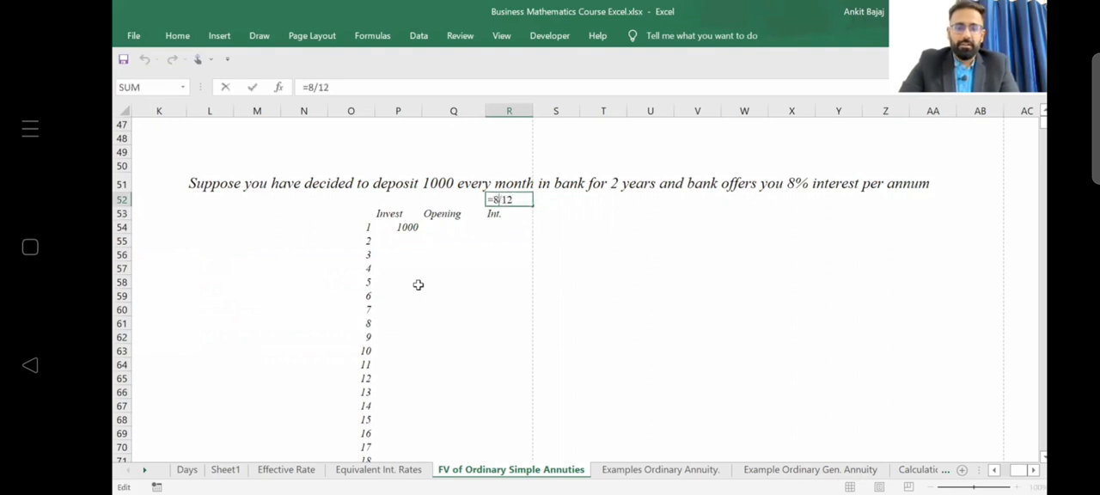
type("%")
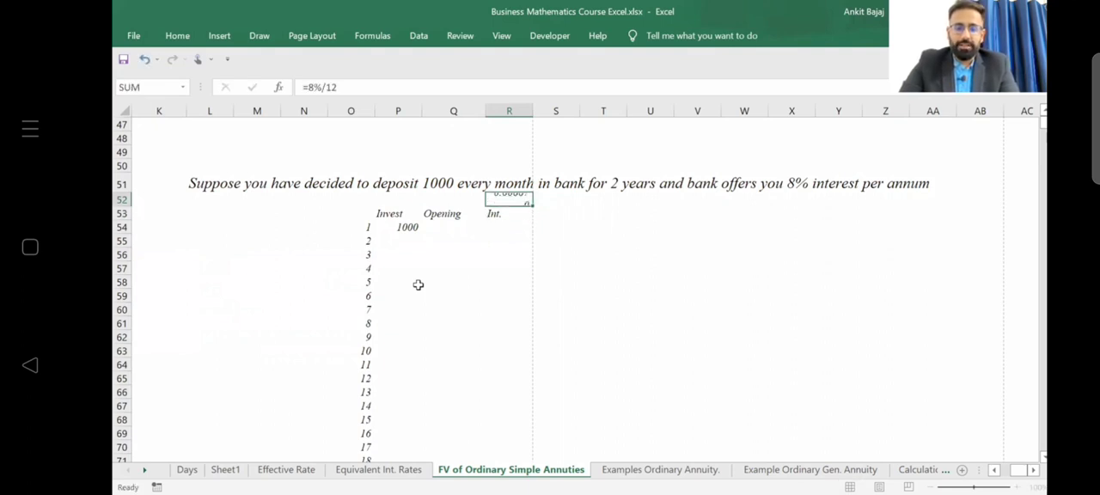
Add the header "Closing" in S53, beside the Int. header.
key("Return")
key("Down")
key("Left")
key("Left")
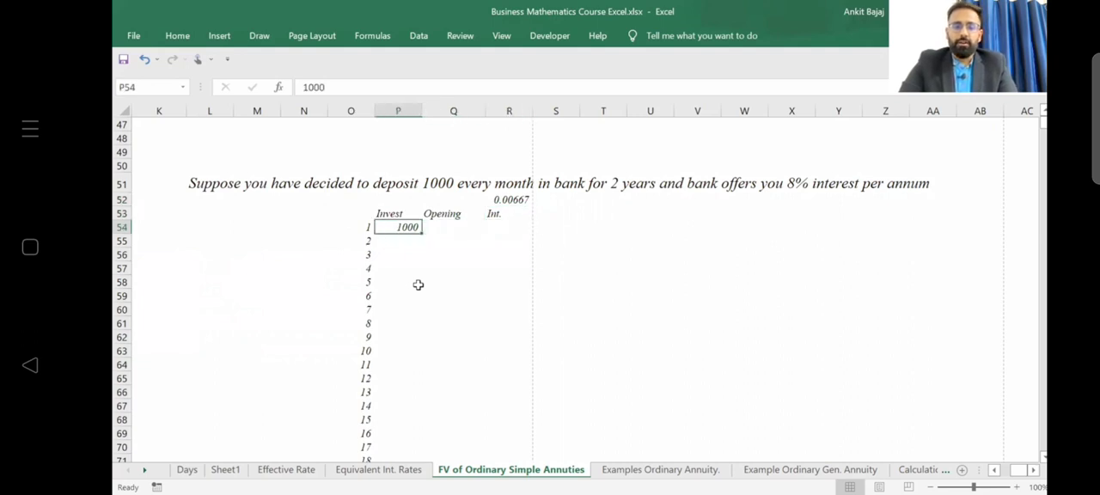
key("Right")
key("Right")
key("Right")
key("Up")
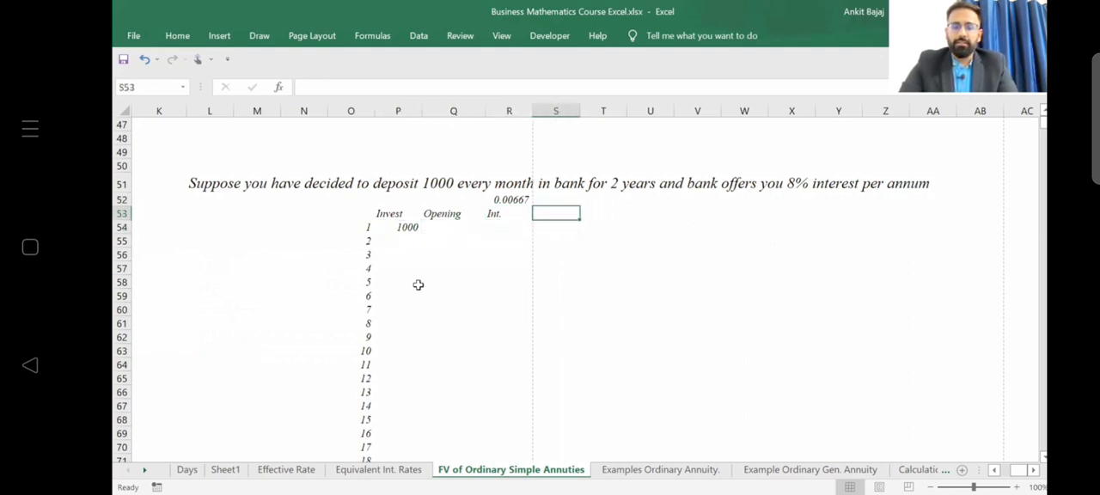
type("CLosin")
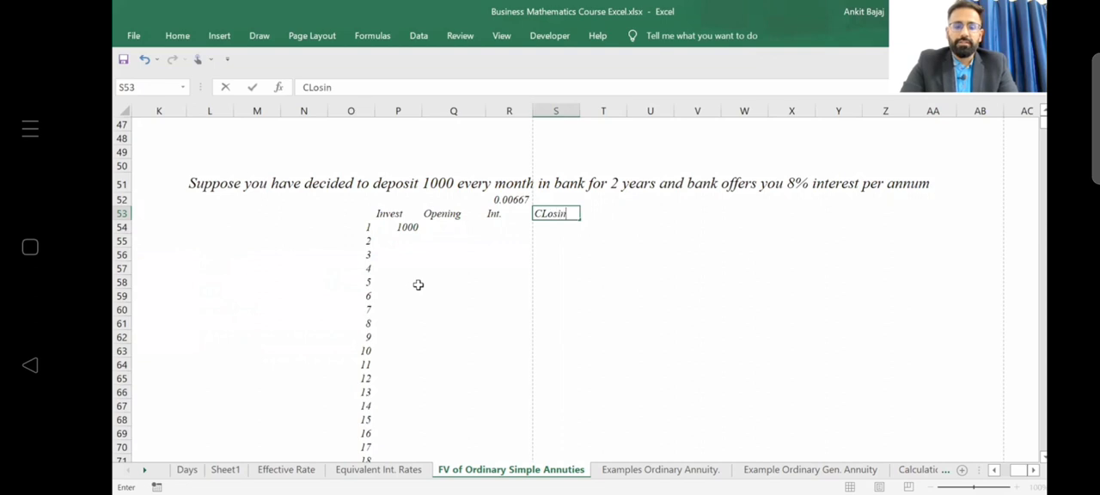
type("g")
key("Return")
Enter the first period's interest formula =P54*R52 in R54.
key("Left")
key("Left")
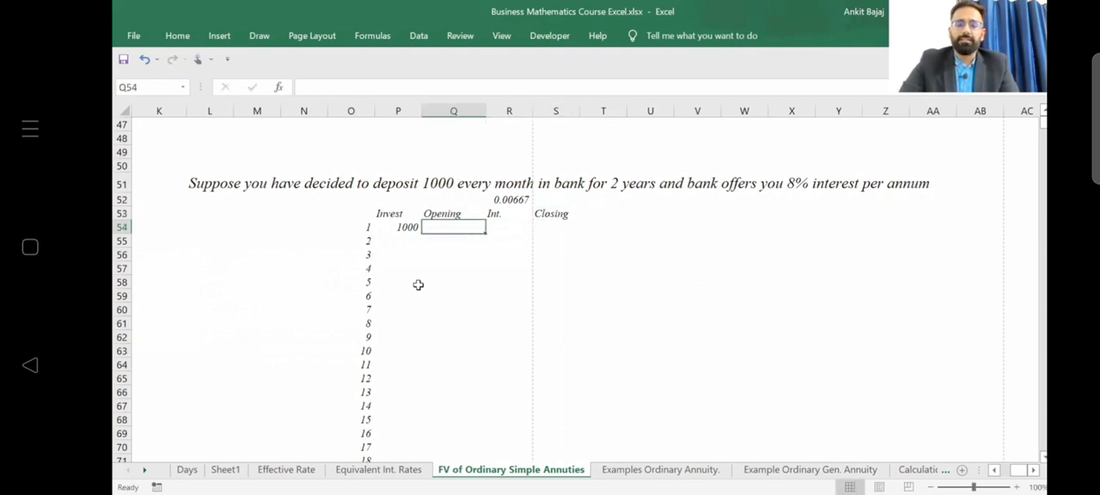
key("Right")
type("=")
key("Left")
key("Left")
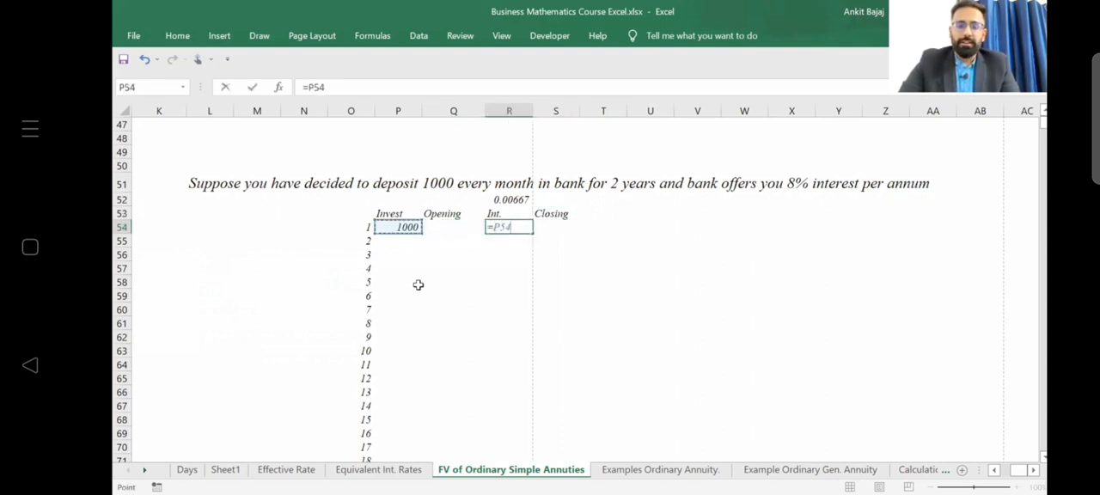
type("*")
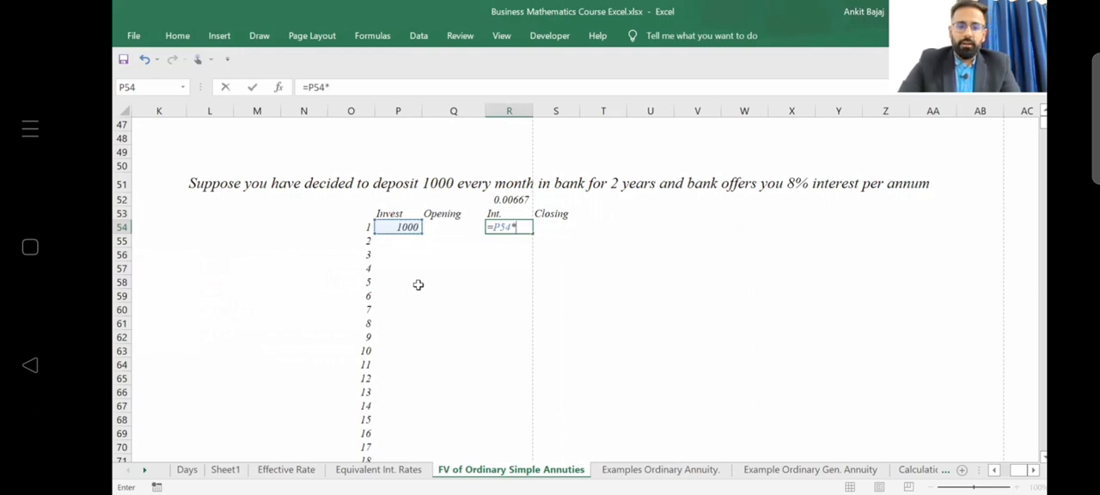
key("Up")
key("Up")
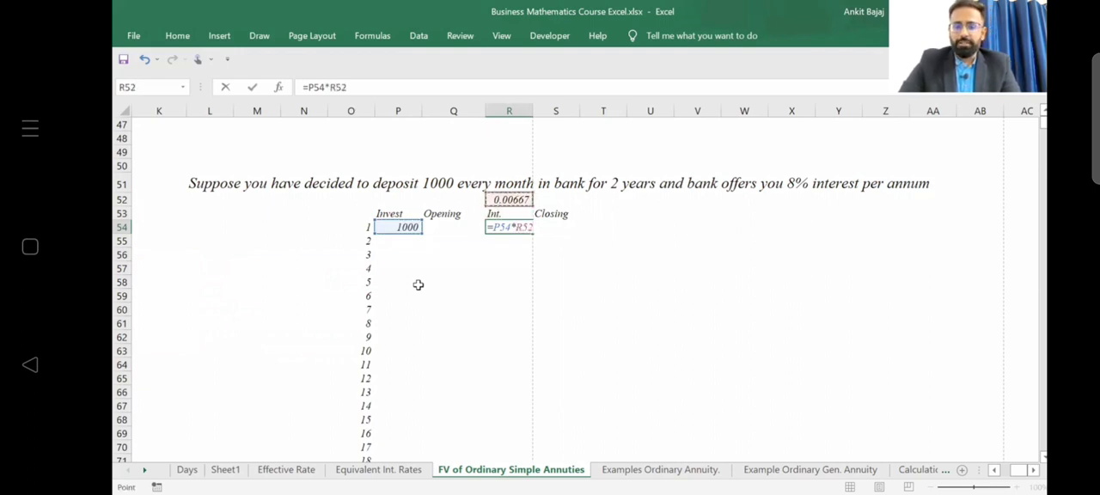
key("Return")
key("Up")
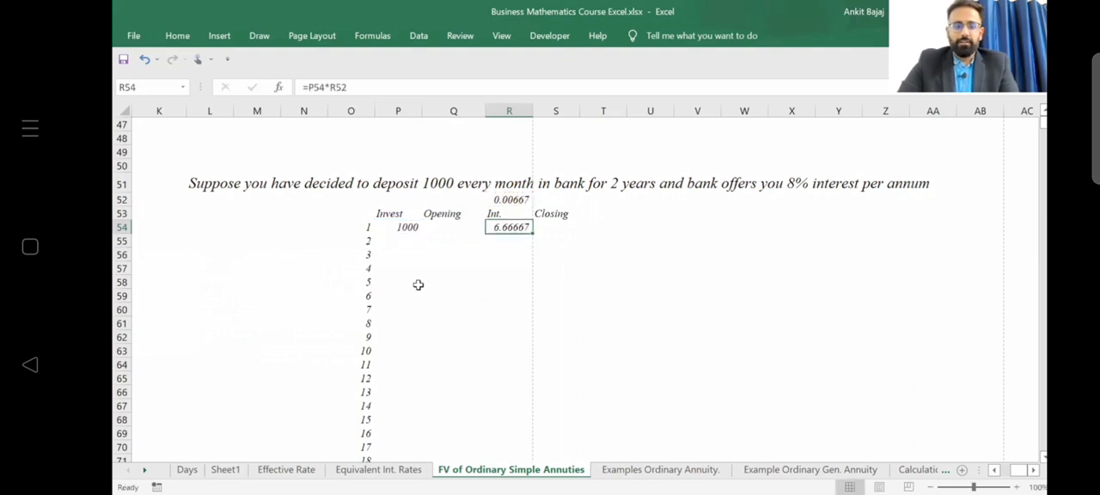
Lock the rate reference in R54's interest formula, making it =P54*$R52.
key("F2")
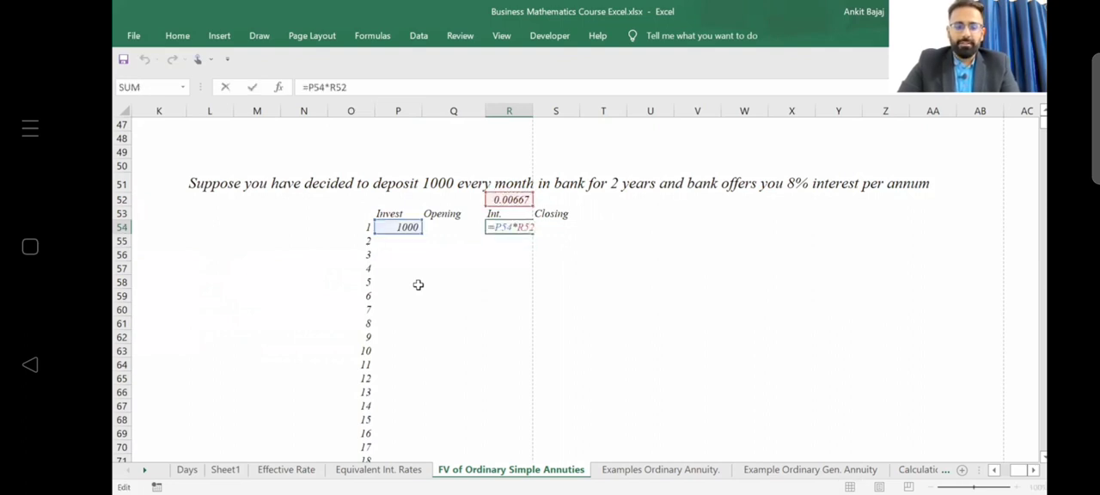
type("$R$")
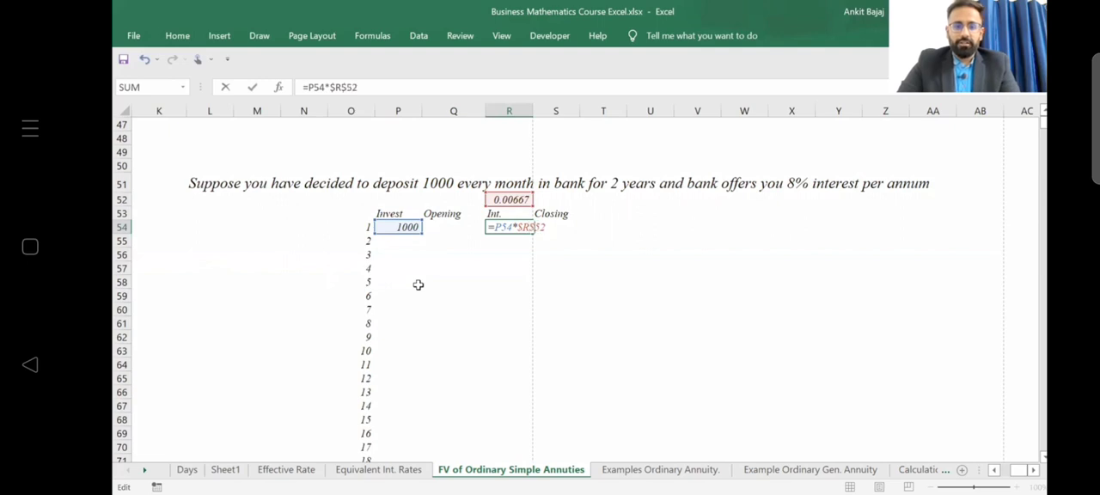
key("Return")
key("Up")
Enter the first period's closing balance formula =P54+R54 in S54.
key("Right")
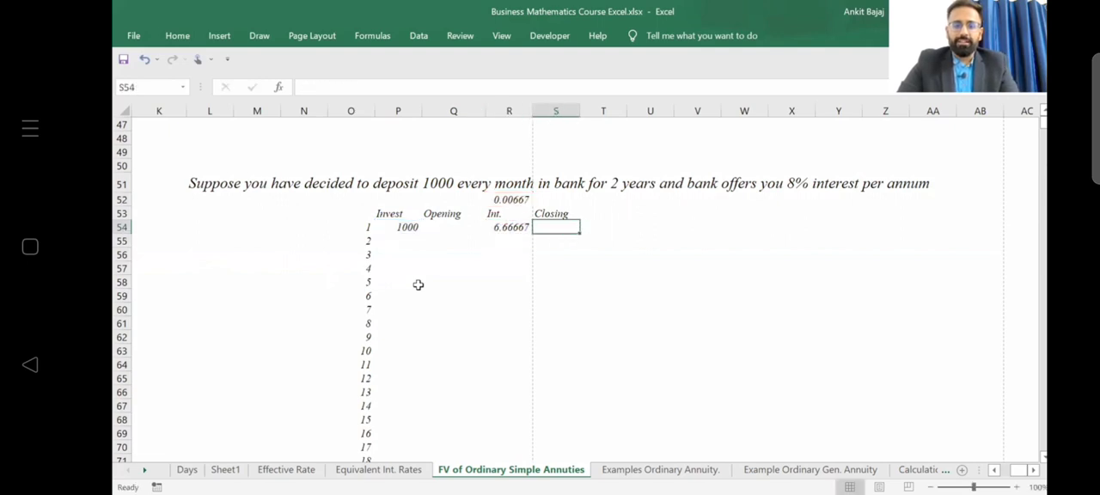
type("=")
key("Left")
key("Left")
key("Left")
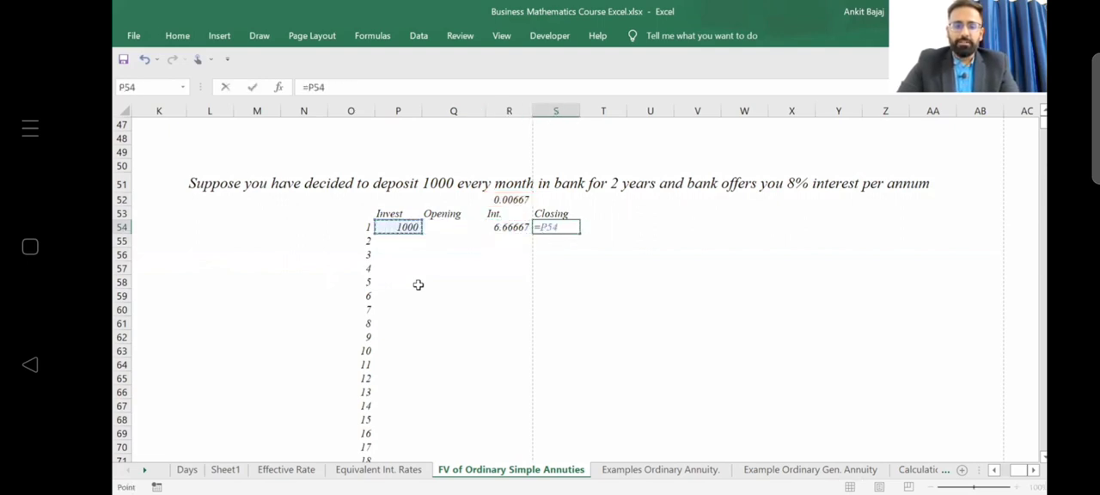
type("+")
Link the second period's opening balance in Q55 to the first closing balance with =S54.
key("Left")
key("Return")
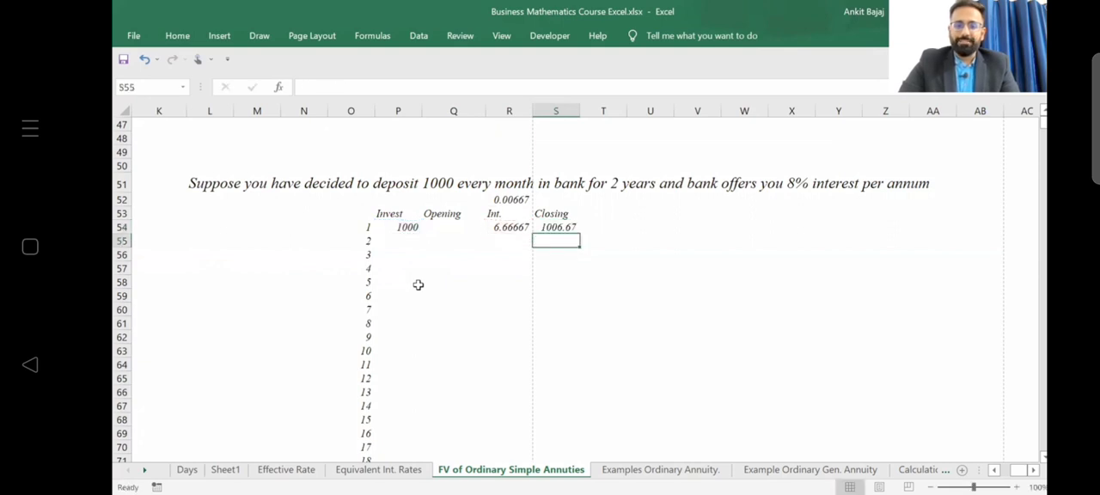
key("Left")
key("Left")
type("=")
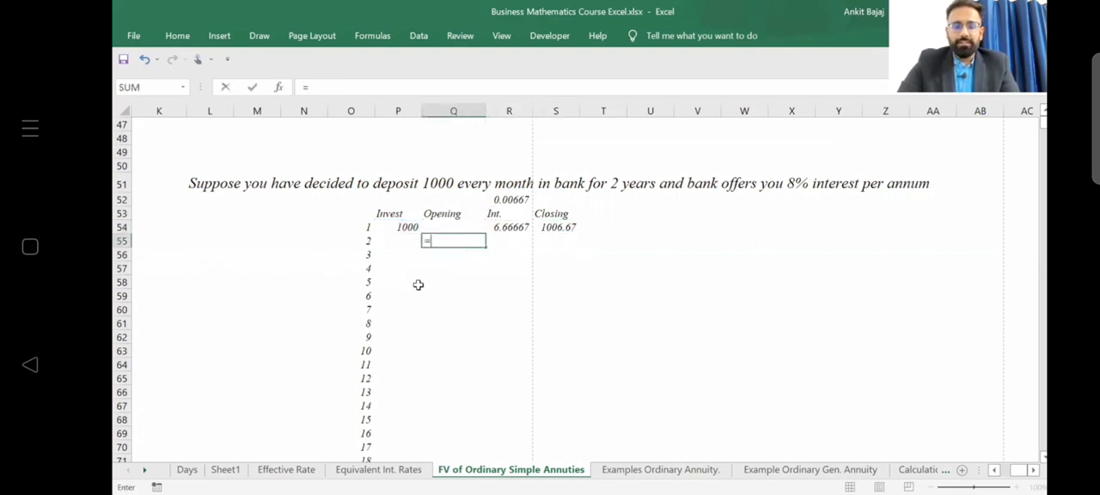
key("Right")
key("Right")
key("Up")
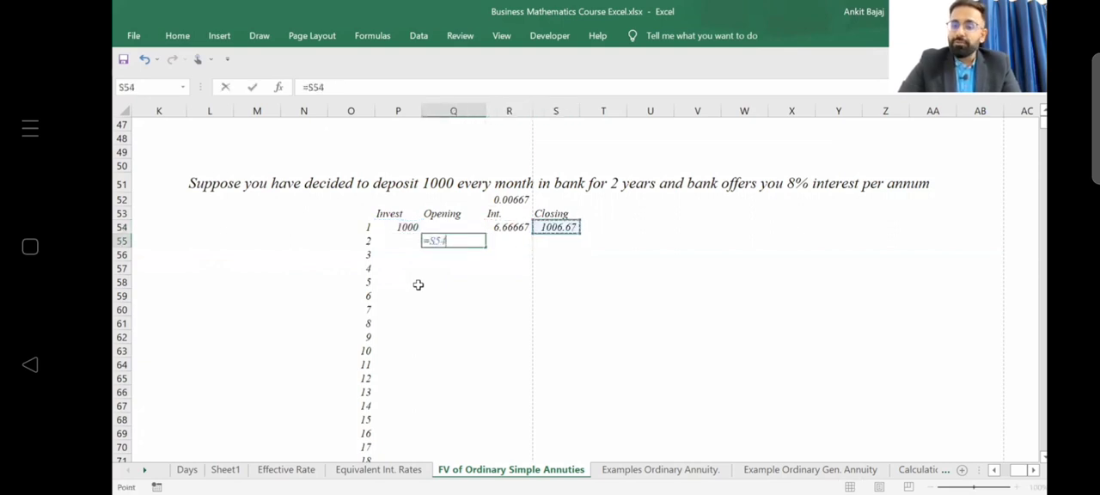
key("Return")
Enter 1000 as the second period's investment in P55.
key("Left")
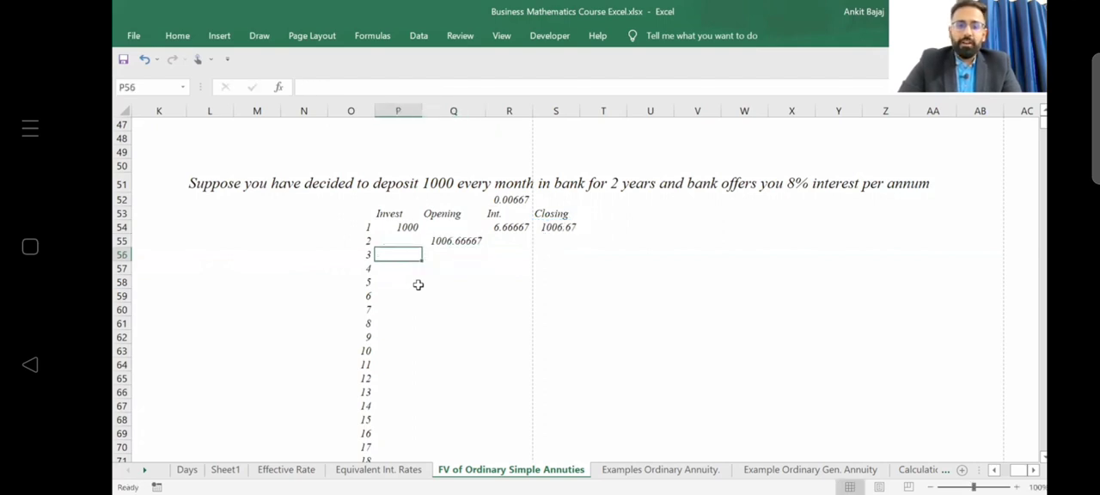
key("Up")
type("100")
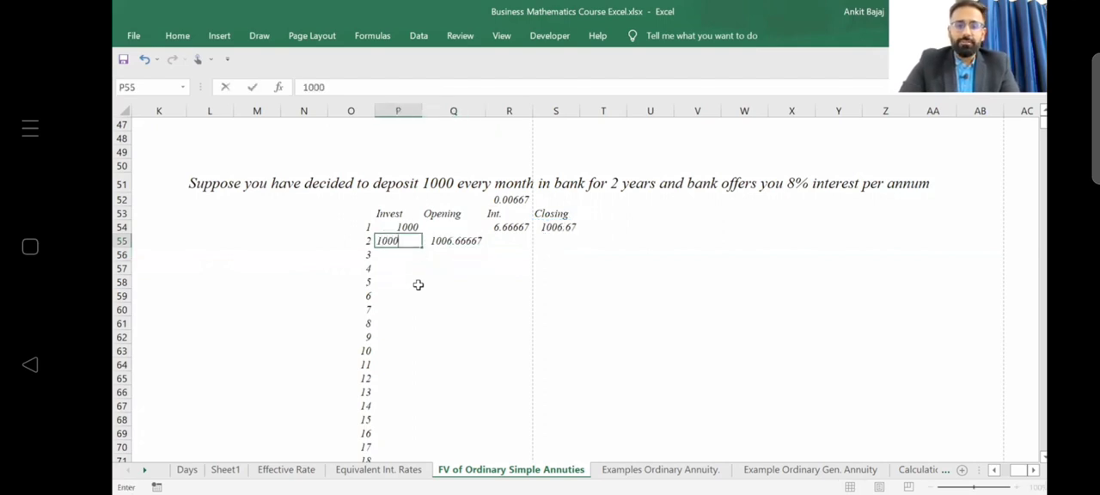
key("Return")
Enter =(P55+Q55) in R55 to sum the second period's investment and opening balance as the interest base.
key("Right")
key("Right")
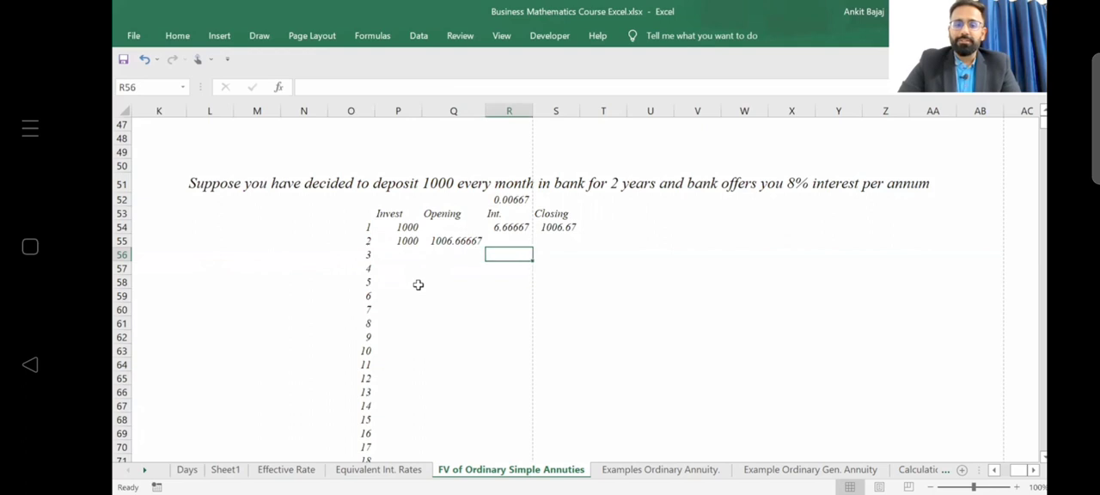
key("Up")
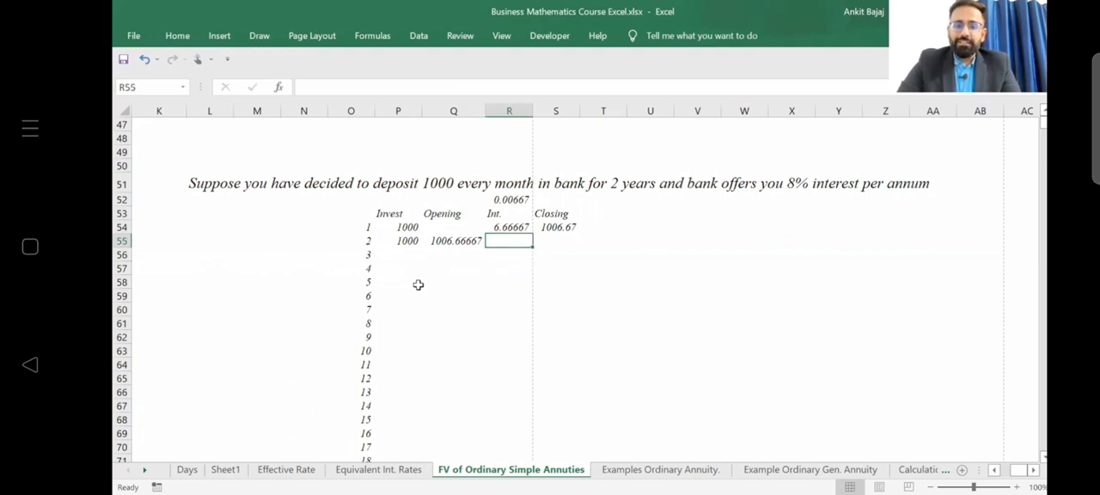
type("=")
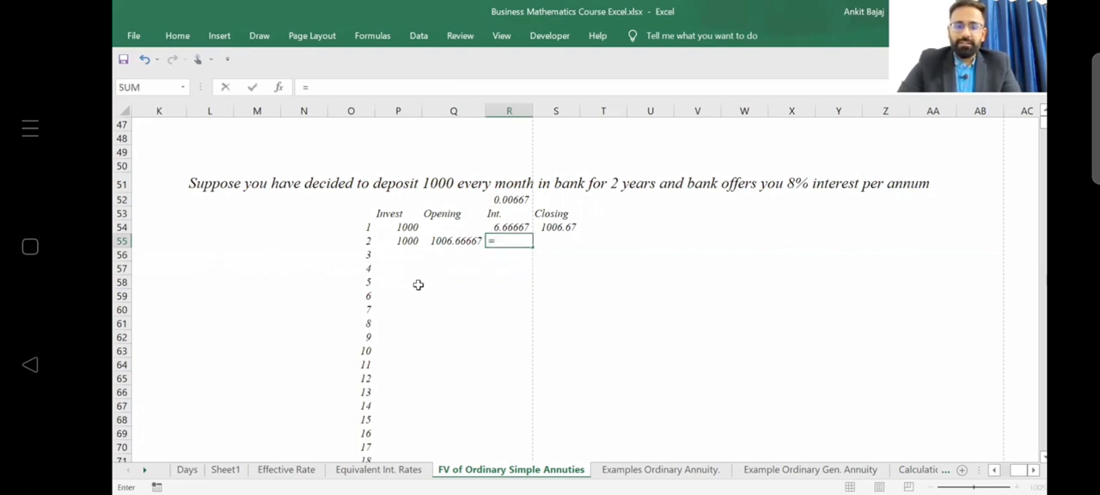
type("(")
key("Left")
key("Left")
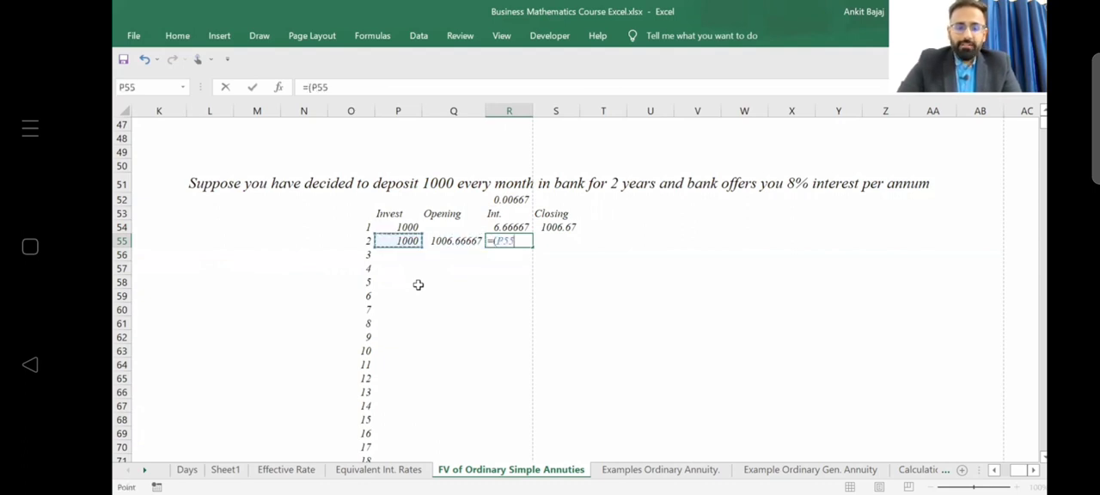
type("+")
key("Left")
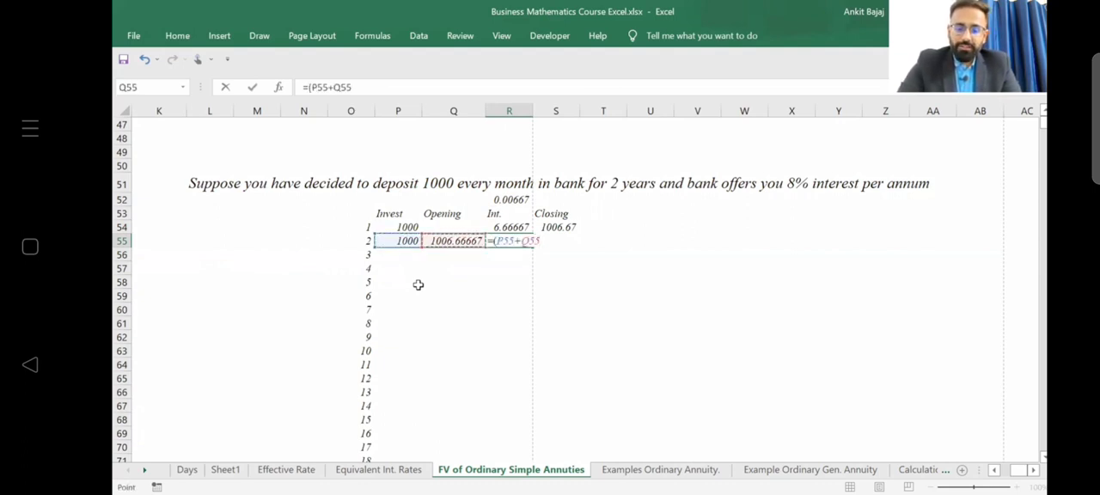
type(")")
key("Up")
key("Up")
key("Up")
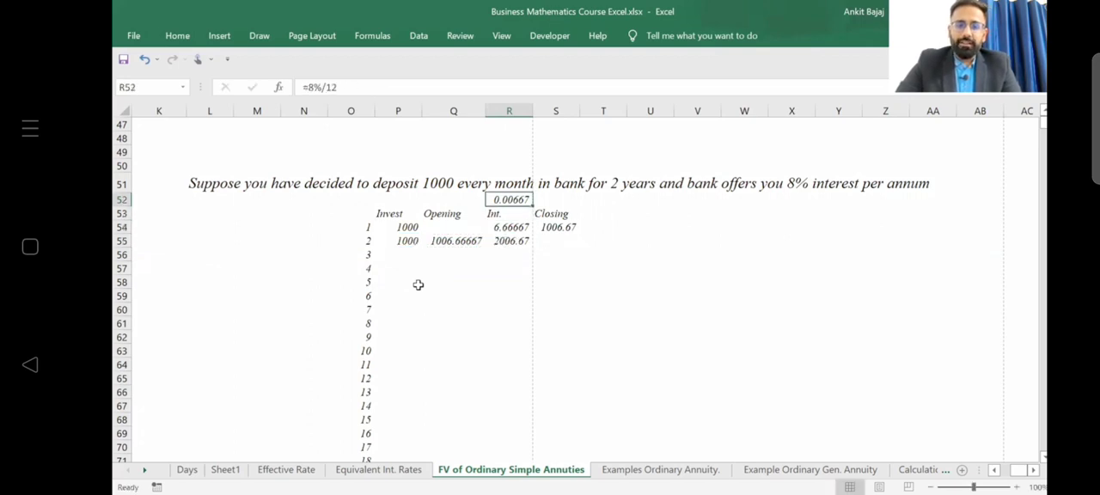
Multiply the sum in R55 by the monthly rate, making the interest formula =(P55+Q55)*R52.
key("Down")
key("Down")
key("Down")
key("F2")
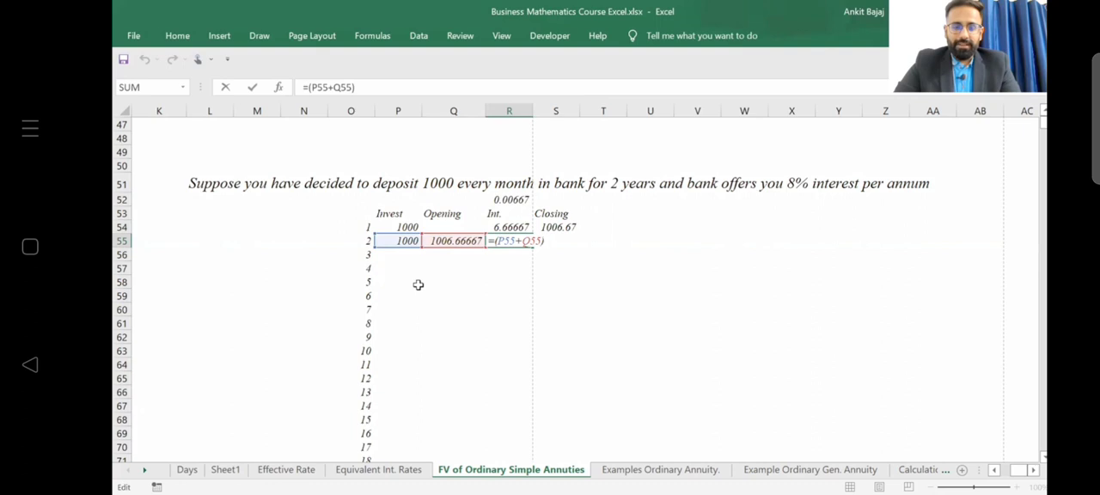
type("X")
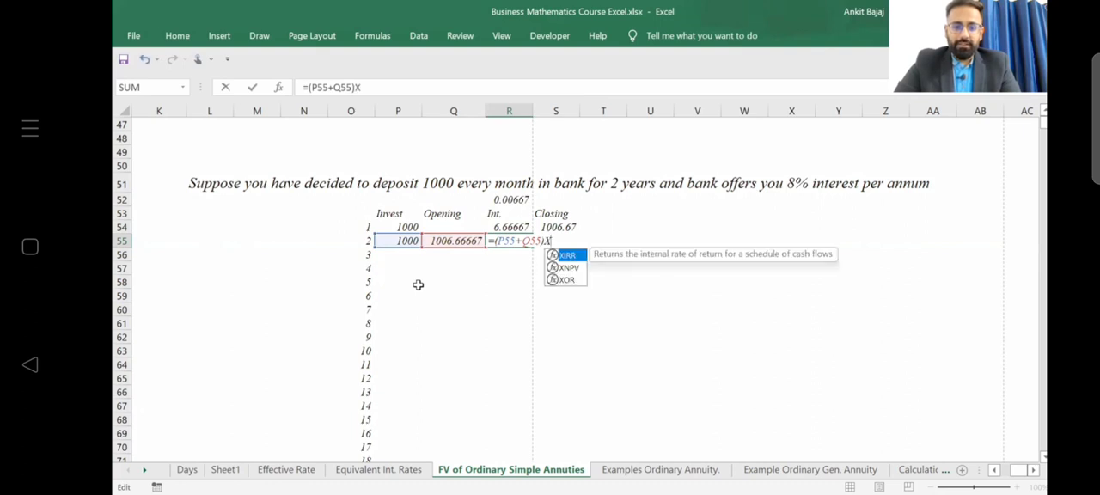
key("BackSpace")
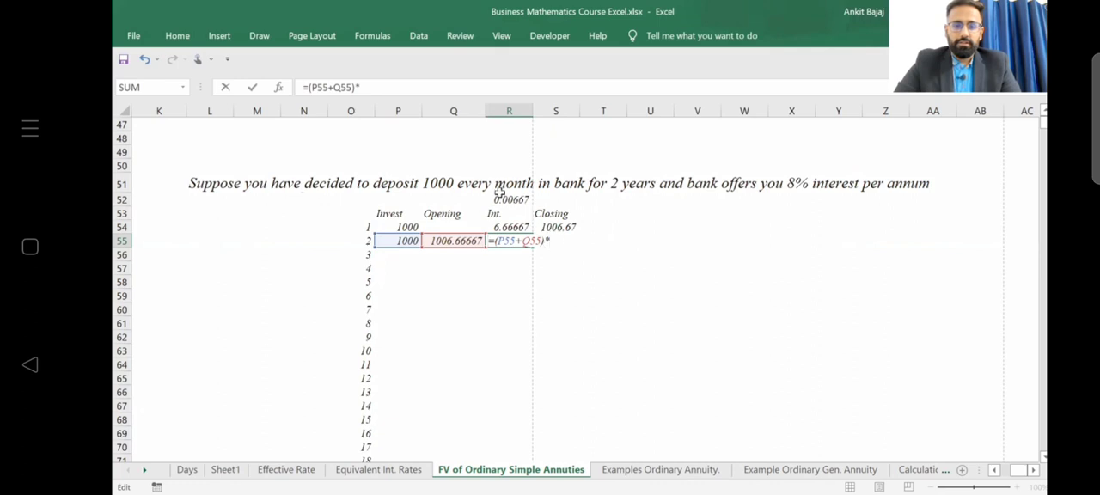
left_click(509, 200)
key("Return")
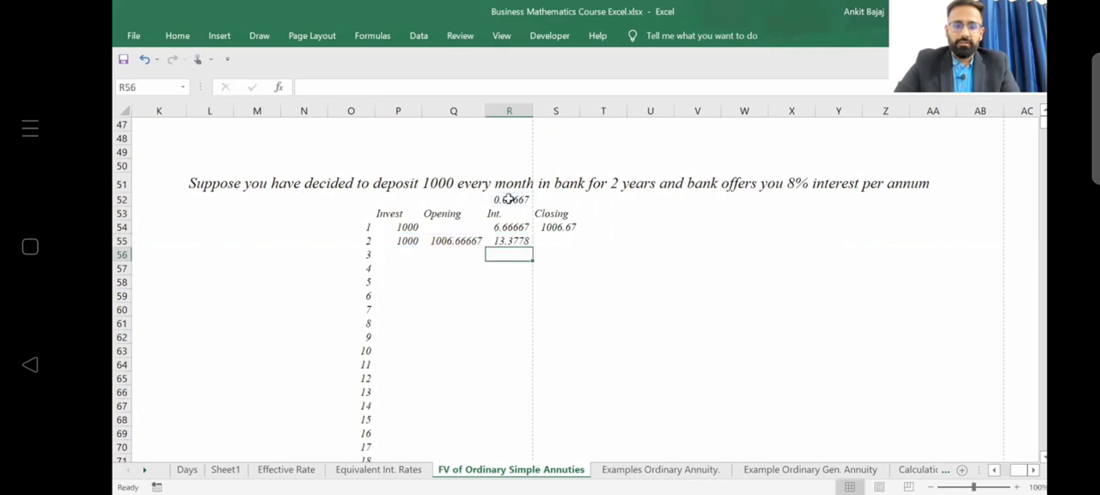
Make the R52 rate reference absolute in the second period's interest formula in R55.
key("Up")
key("F2")
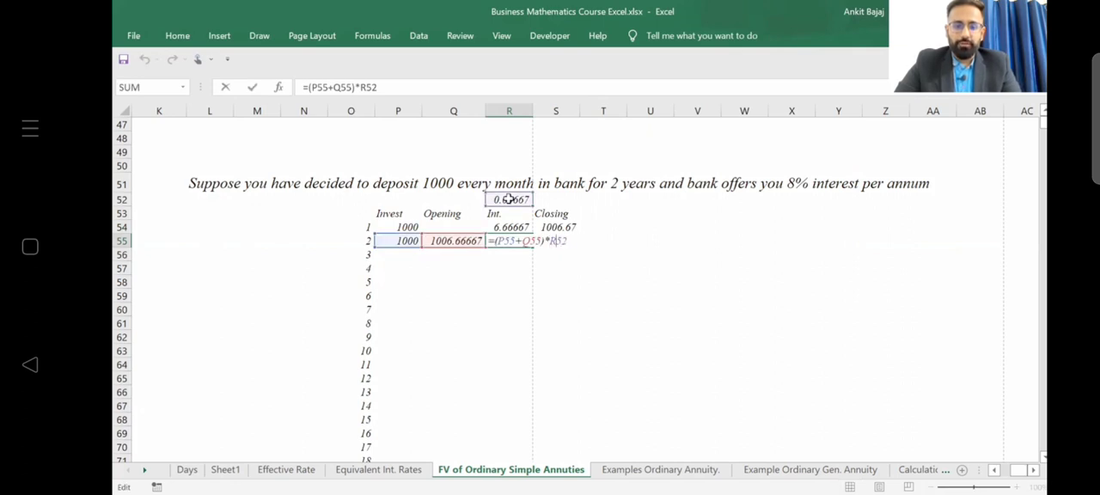
key("F4")
key("Return")
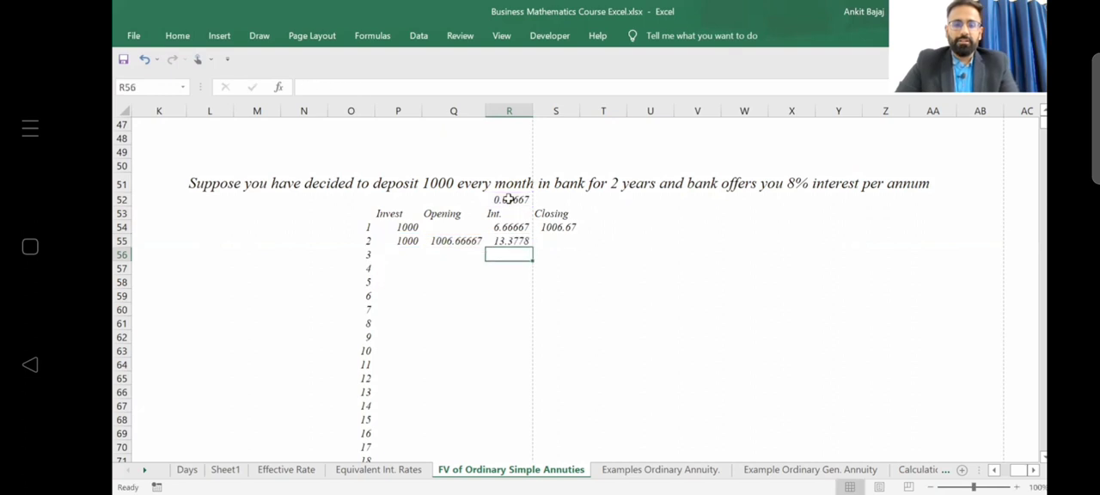
Enter the second period's closing balance formula =P55+Q55+R55 in S55.
key("Up")
key("Right")
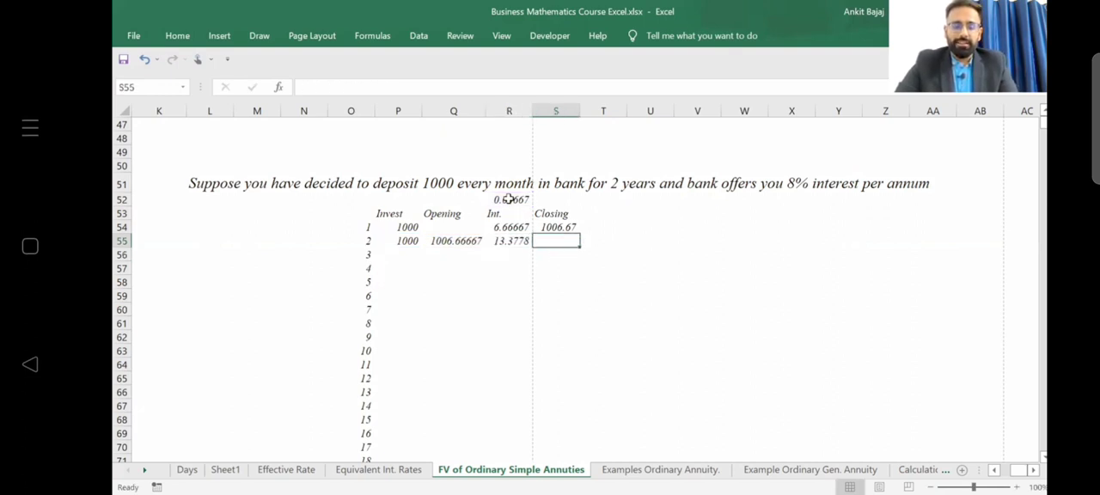
type("=")
key("Left")
key("Left")
key("Left")
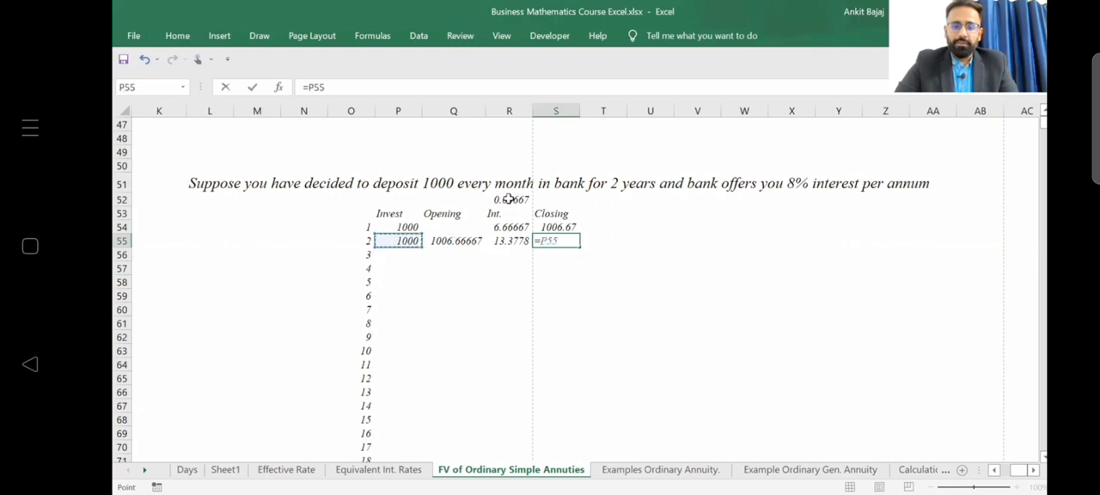
type("+")
key("Left")
key("Left")
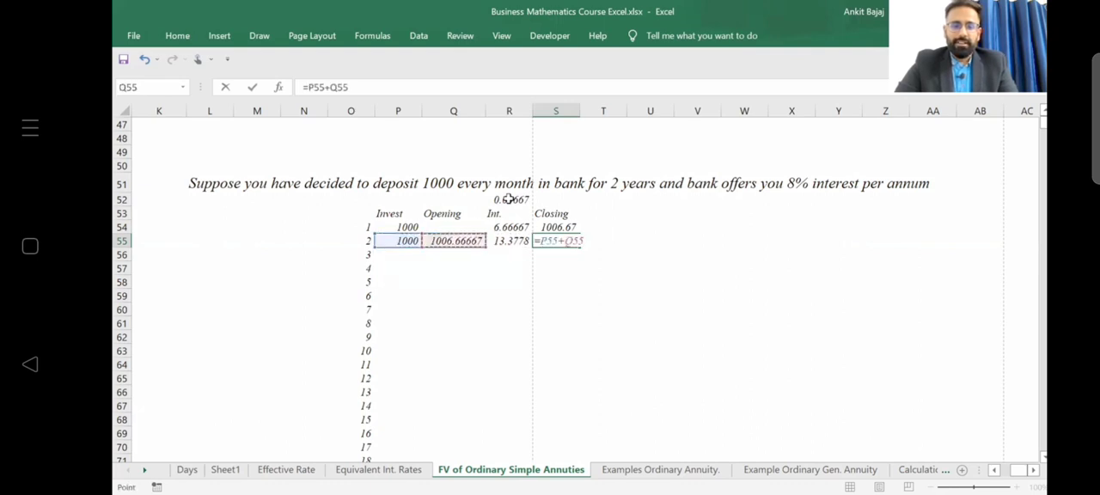
type("+")
key("Left")
key("Return")
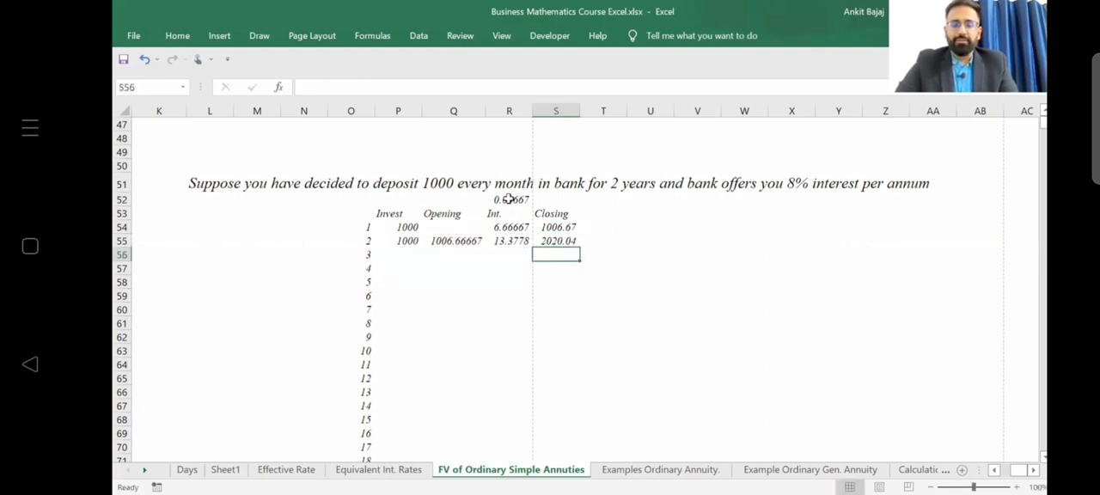
key("Up")
key("Left")
key("Left")
key("Left")
key("shift+Right")
key("shift+Right")
key("shift+Right")
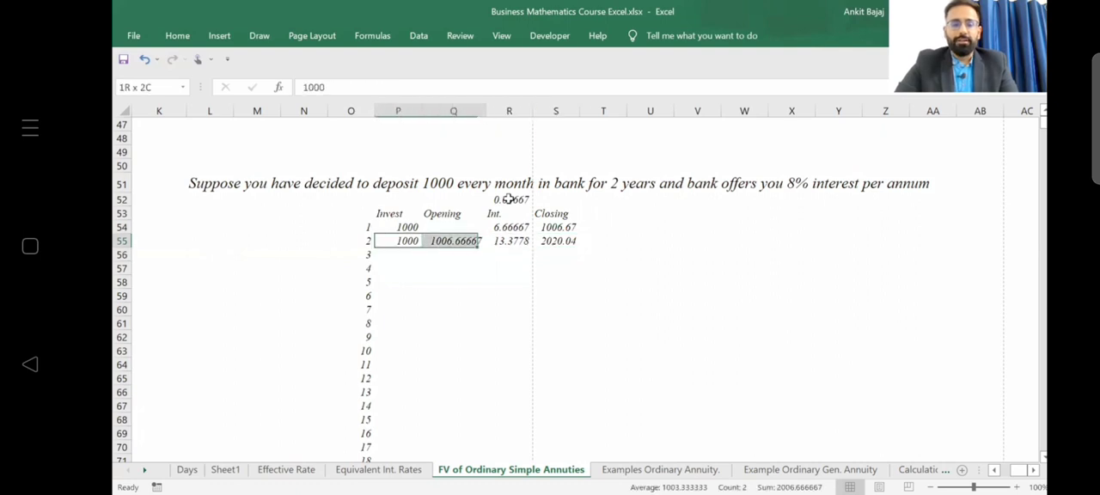
key("ctrl+c")
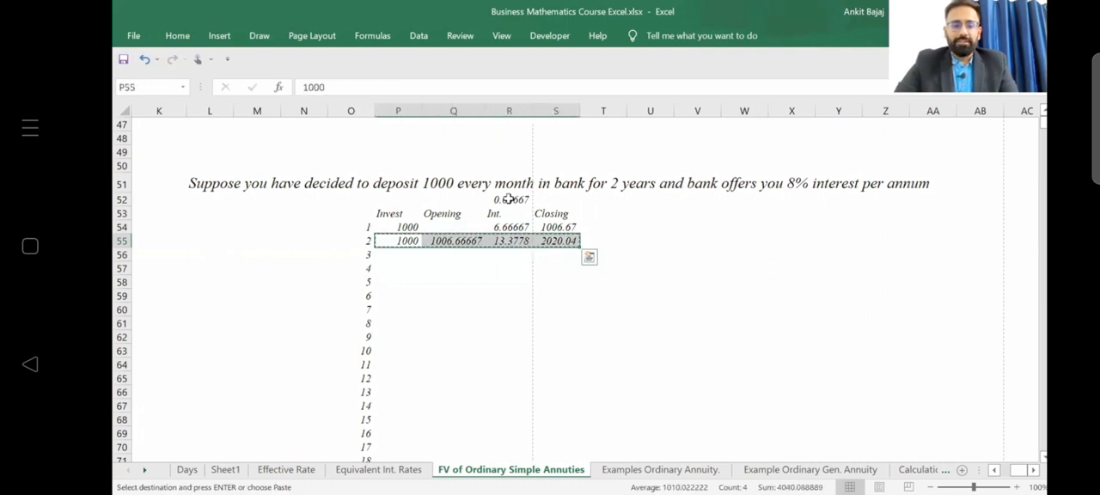
Link the third period's opening balance in Q56 to the previous closing balance with =S55.
key("Down")
key("Right")
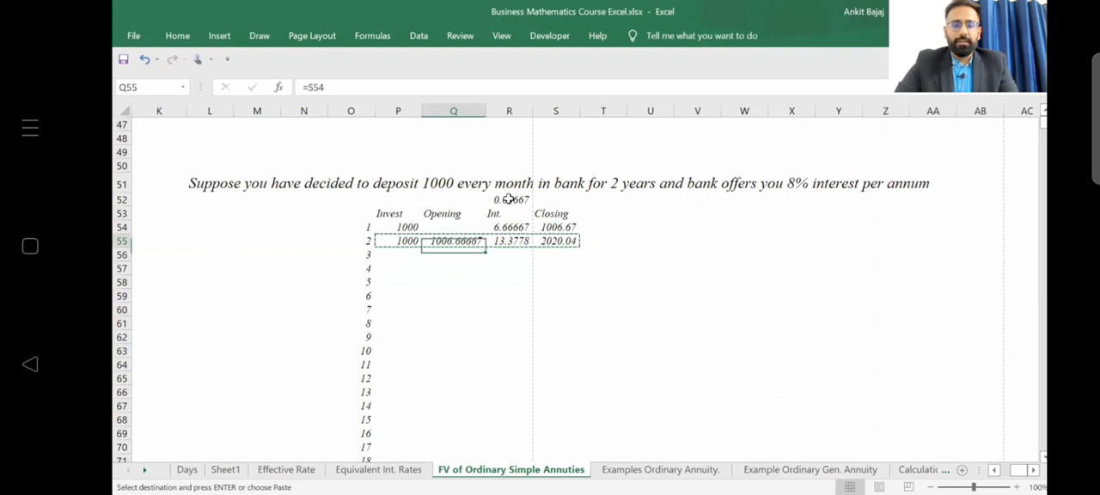
type("=")
key("Right")
key("Up")
key("Right")
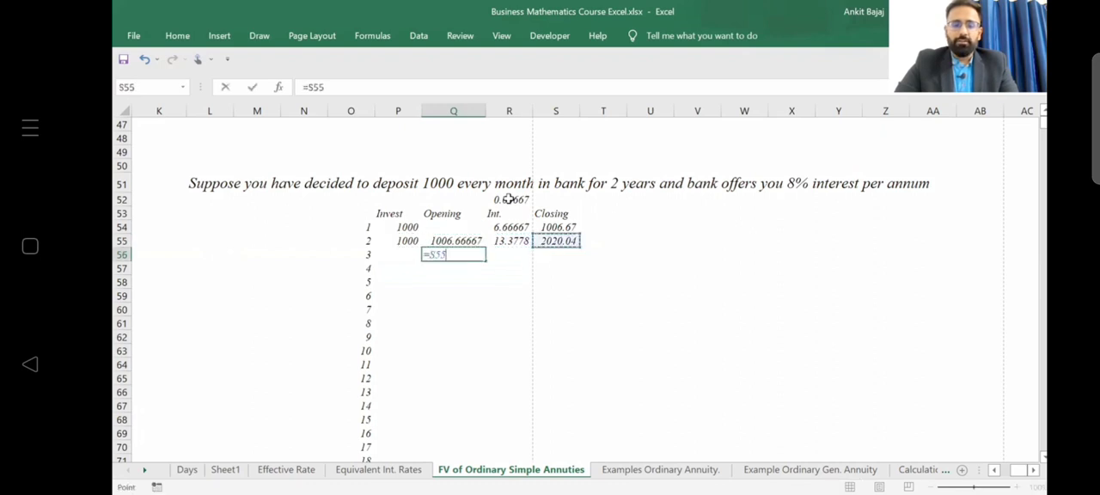
key("Return")
Link the third period's investment in P56 to the previous period's investment with =P55.
key("Left")
key("Up")
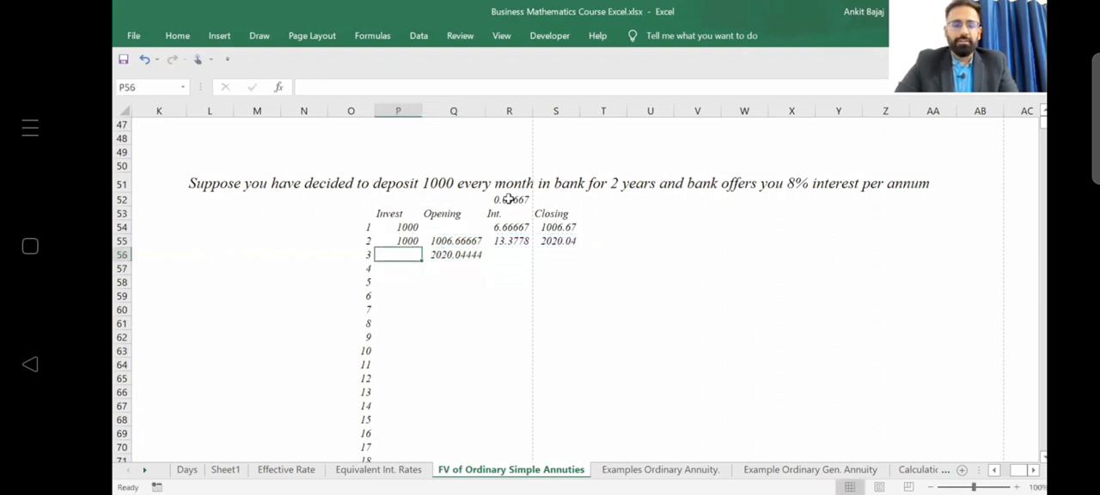
type("=")
key("Up")
key("Tab")
key("Right")
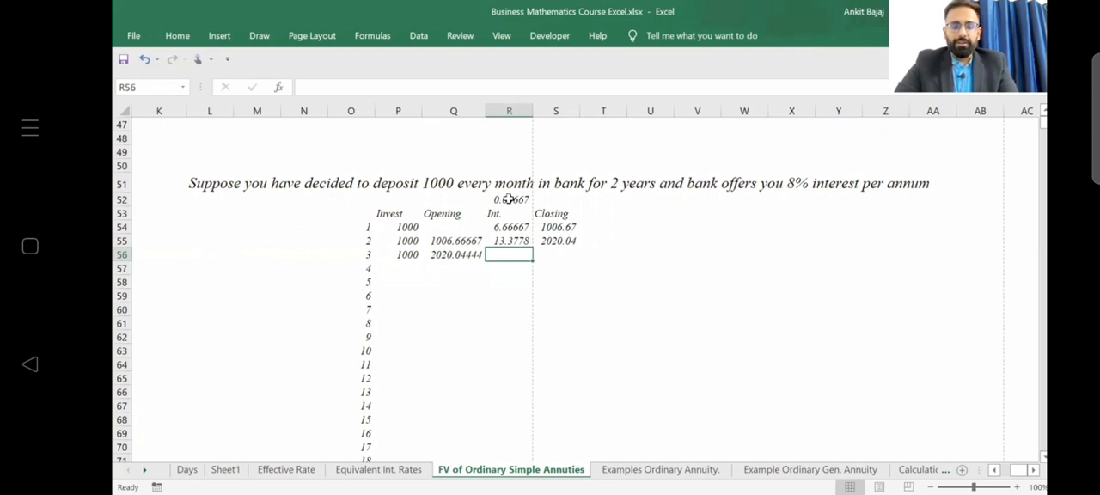
Fill the interest and closing balance formulas down from row 55 into R56 and S56.
key("ctrl+d")
key("F2")
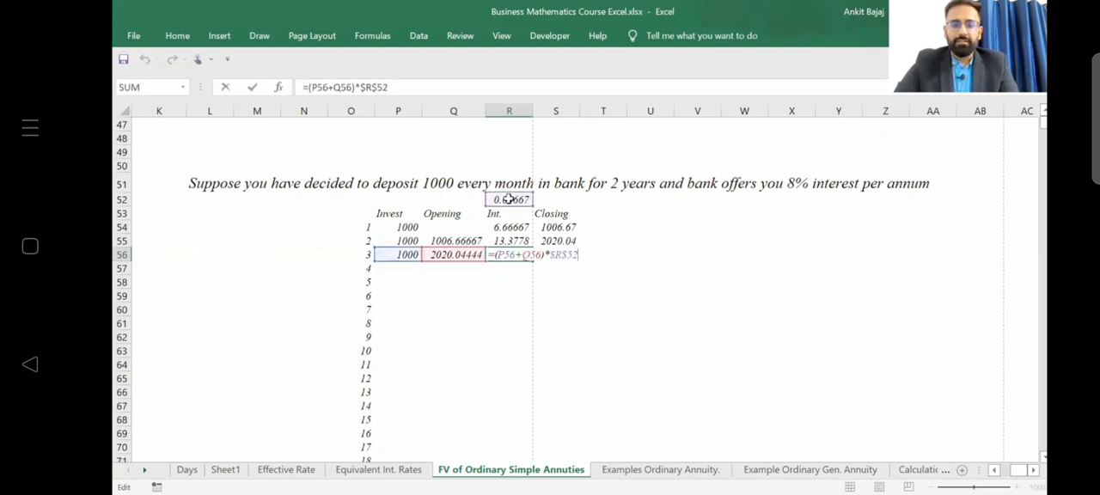
key("Tab")
key("ctrl+d")
key("Left")
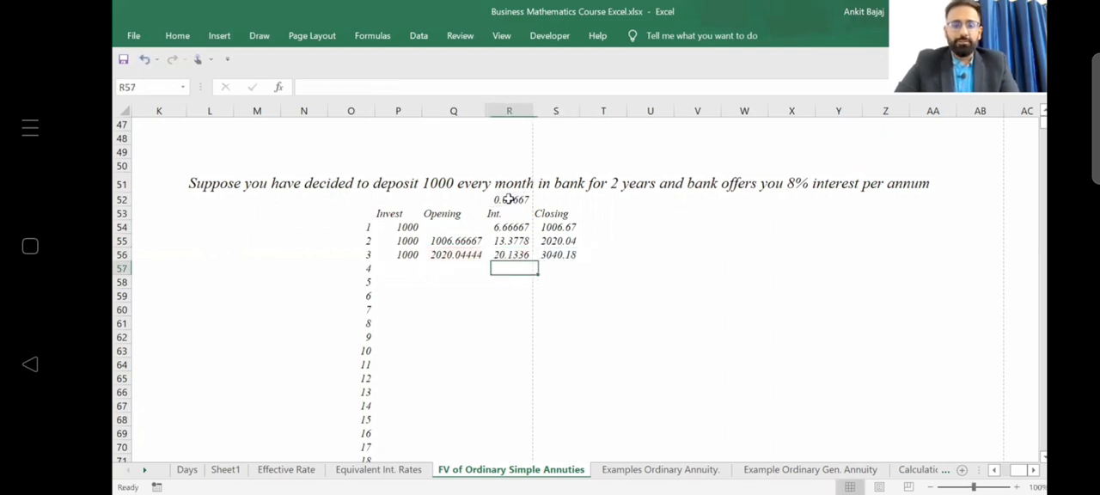
Copy the third period's row P56:S56 into rows 57 to 77 to complete the schedule through period 24.
key("Left")
key("Left")
key("shift+Right")
key("shift+Right")
key("shift+Right")
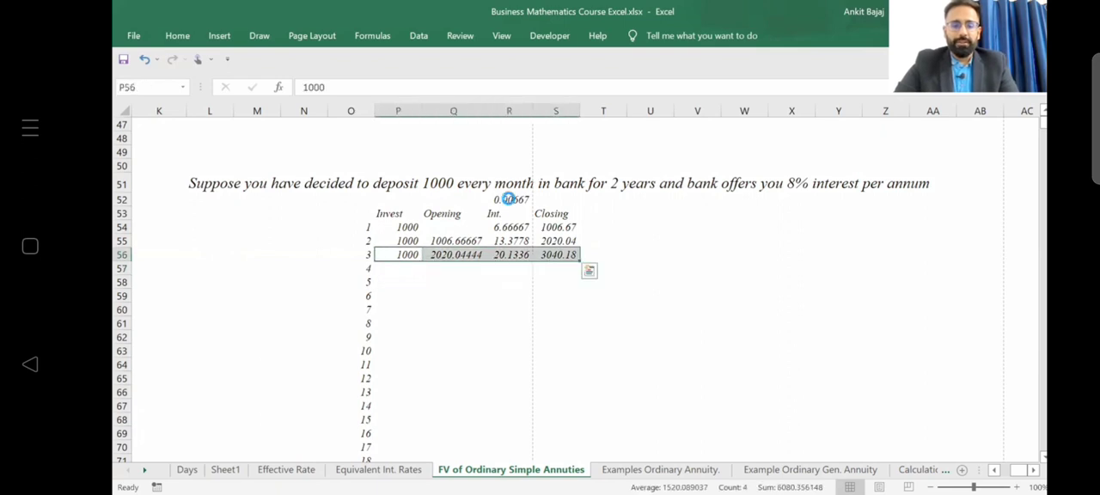
key("ctrl+c")
key("Down")
key("shift+Down")
key("shift+Down")
key("shift+Down")
key("shift+Down")
key("shift+Down")
key("shift+Down")
key("shift+Down")
key("shift+Down")
key("shift+Down")
key("shift+Down")
key("shift+Down")
key("shift+Down")
key("shift+Down")
key("shift+Down")
key("shift+Down")
key("shift+Down")
key("shift+Down")
key("shift+Down")
key("shift+Down")
key("shift+Down")
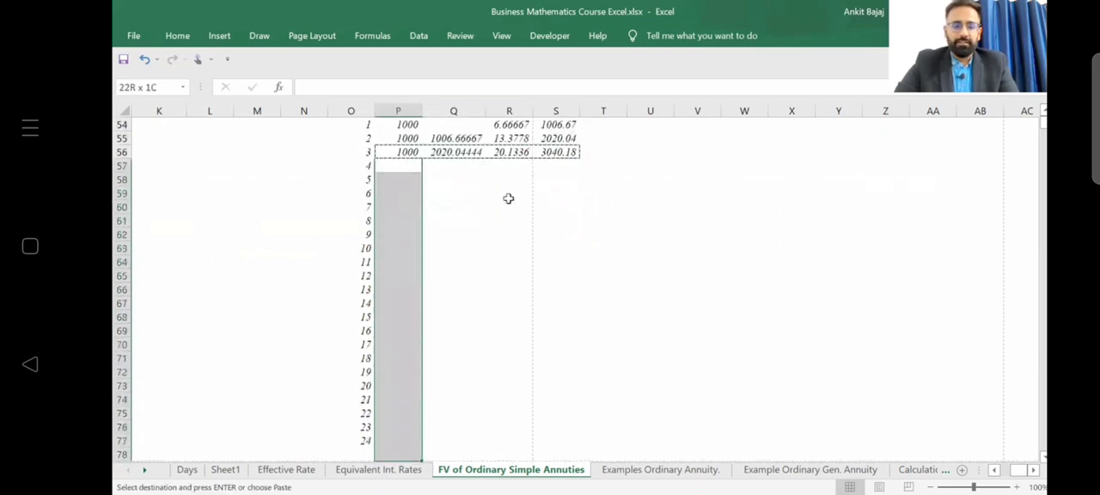
key("ctrl+v")
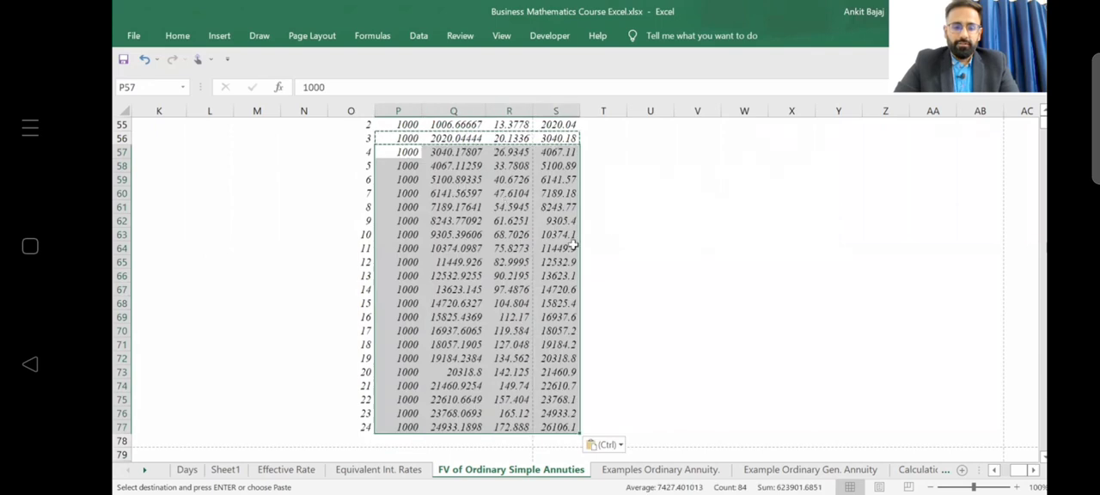
Examine the last rows of the completed schedule, checking the opening balance formula for period 24.
key("Down")
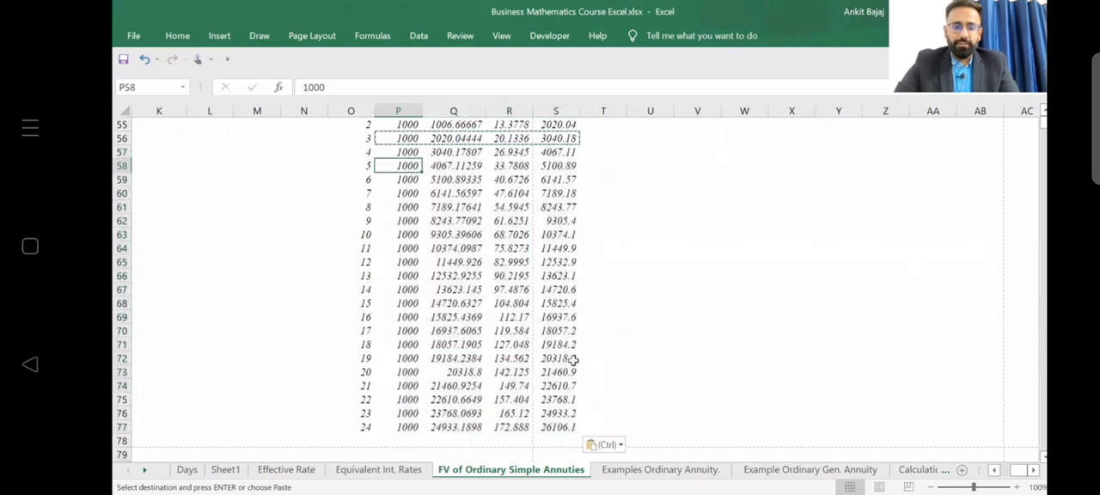
key("ctrl+Down")
key("Right")
key("Up")
key("Down")
key("Down")
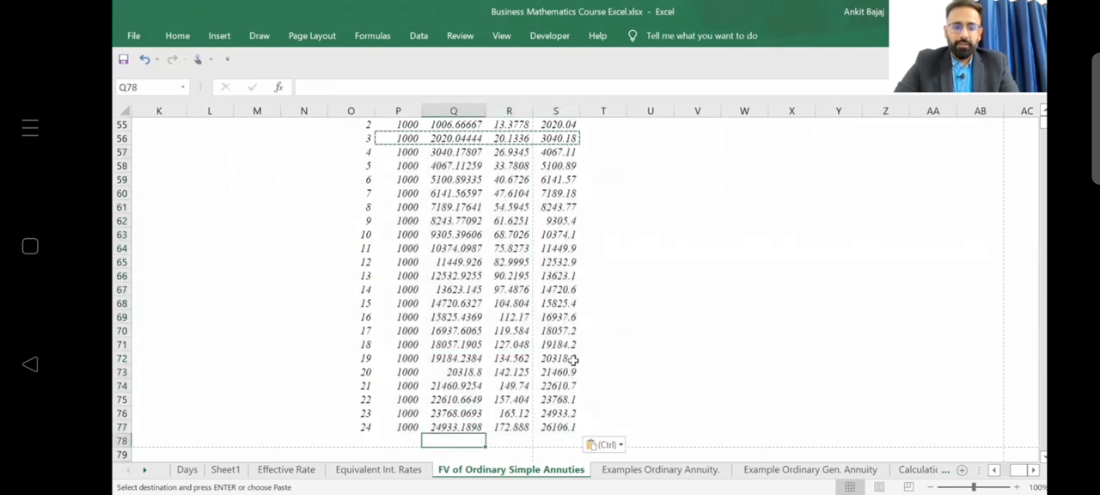
key("Right")
key("Up")
key("Up")
key("Left")
key("Down")
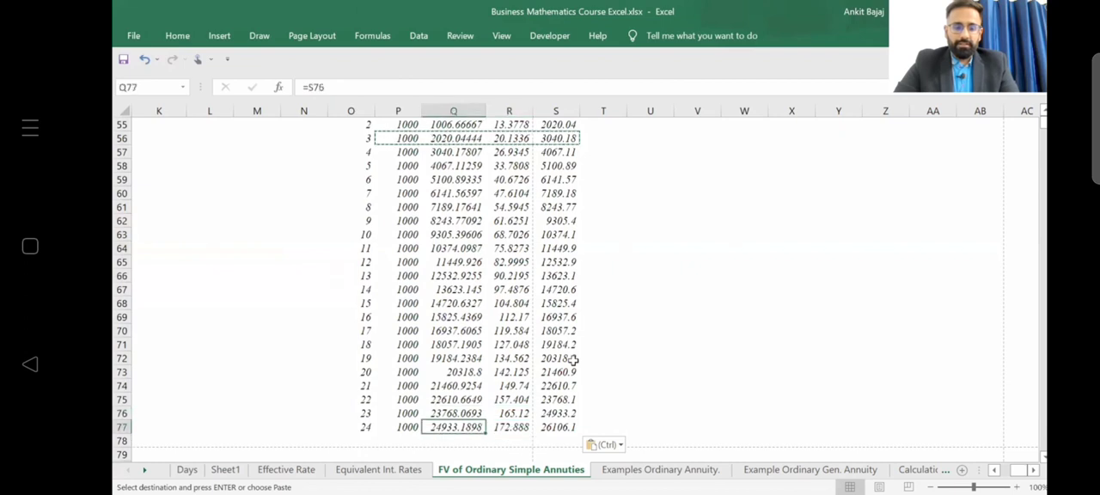
Change the type argument of Example 1's future value formula in C28 to 1, making it =FV(C26,C24,C21,0,1).
key("Up")
key("Up")
key("Up")
key("Up")
key("Up")
key("Up")
key("Up")
key("Up")
key("Up")
key("Up")
key("Up")
key("Up")
key("Up")
key("Up")
key("Up")
key("Up")
key("Up")
key("Up")
key("Up")
key("Up")
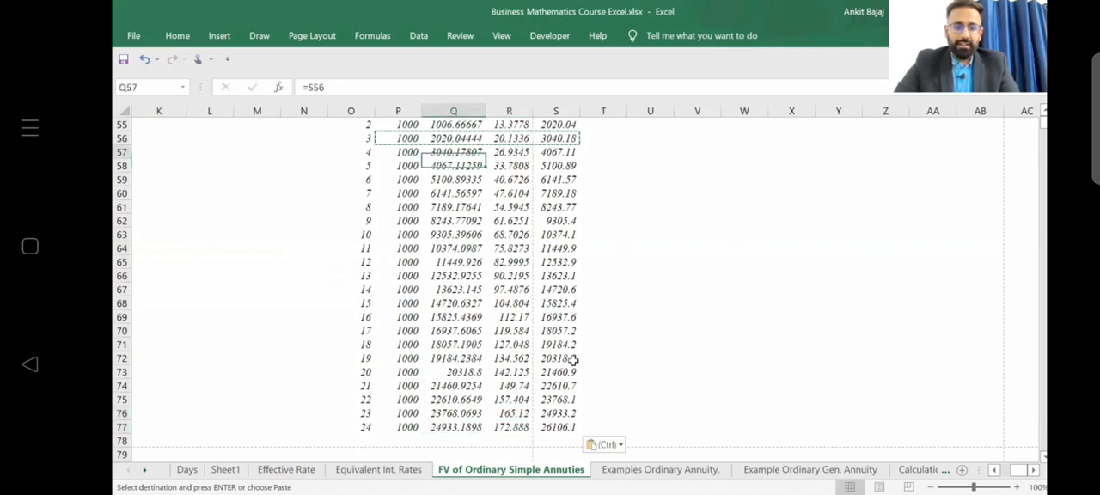
key("Up")
key("Up")
key("Up")
key("Up")
key("Up")
key("Up")
key("Up")
key("Up")
key("Up")
key("Up")
key("Up")
key("Up")
key("Up")
key("Up")
key("Up")
key("Up")
key("Up")
key("Up")
key("Up")
key("Up")
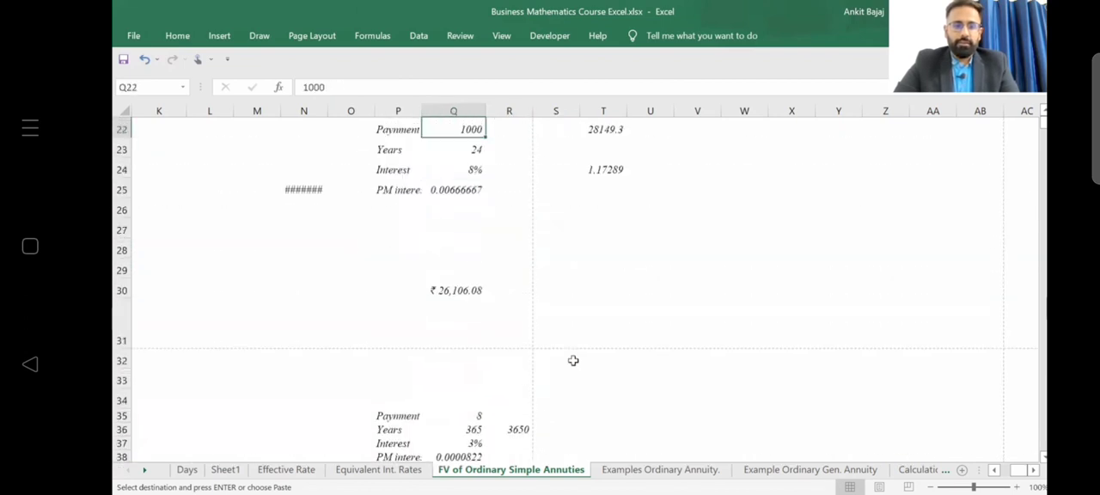
key("Up")
key("Up")
key("Up")
key("Up")
key("Up")
key("Up")
key("Up")
key("Up")
key("Up")
key("Up")
key("Up")
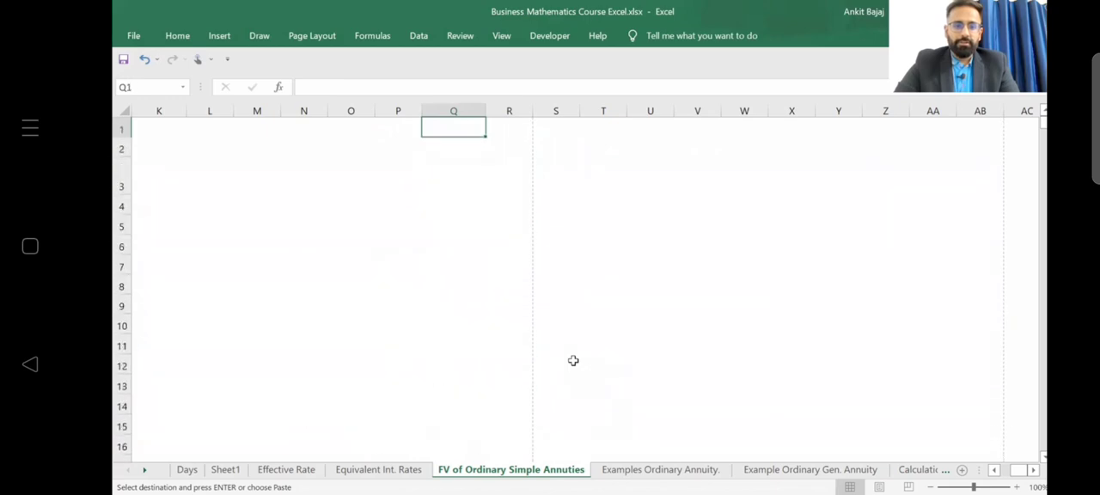
key("Left")
key("Left")
key("Left")
key("Left")
key("Left")
key("Left")
key("Left")
key("Left")
key("Left")
key("Left")
key("Left")
key("Left")
key("Left")
key("Left")
key("Left")
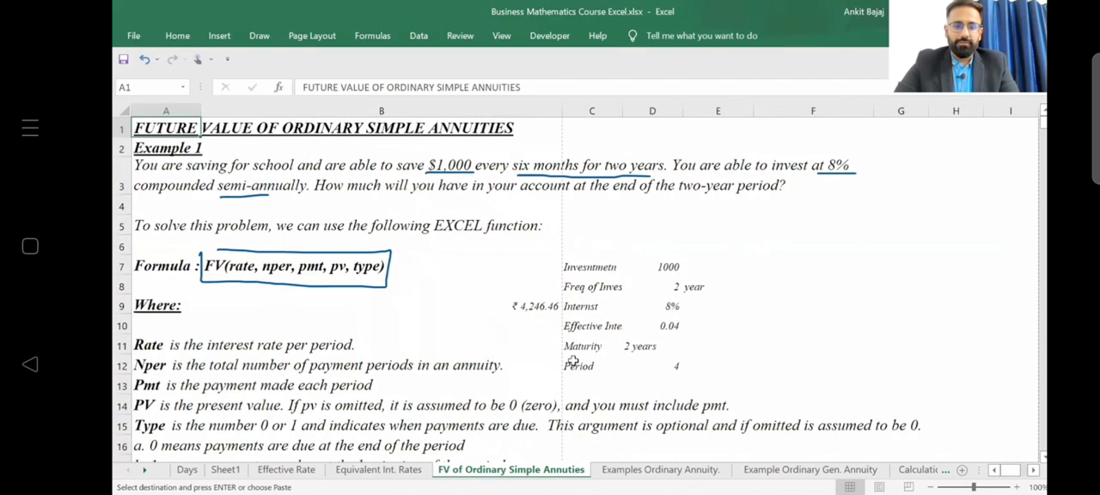
key("Down")
key("Down")
key("Down")
key("Down")
key("Down")
key("Down")
key("Down")
key("Down")
key("Down")
key("Down")
key("Down")
key("Down")
key("Down")
key("Down")
key("Down")
key("Down")
key("Down")
key("Down")
key("Down")
key("Down")
key("Down")
key("Down")
key("Down")
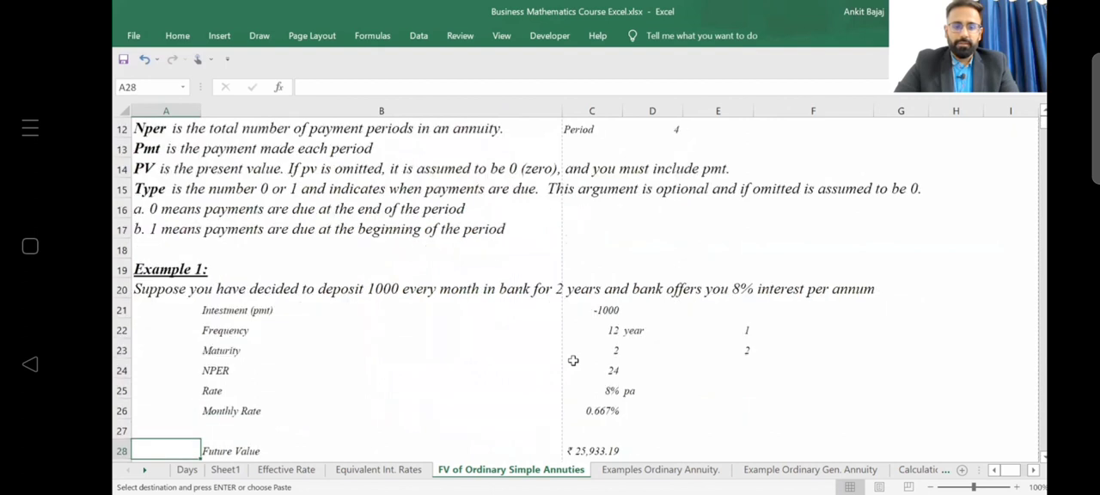
key("Down")
key("Down")
key("Down")
key("Down")
left_click(614, 328)
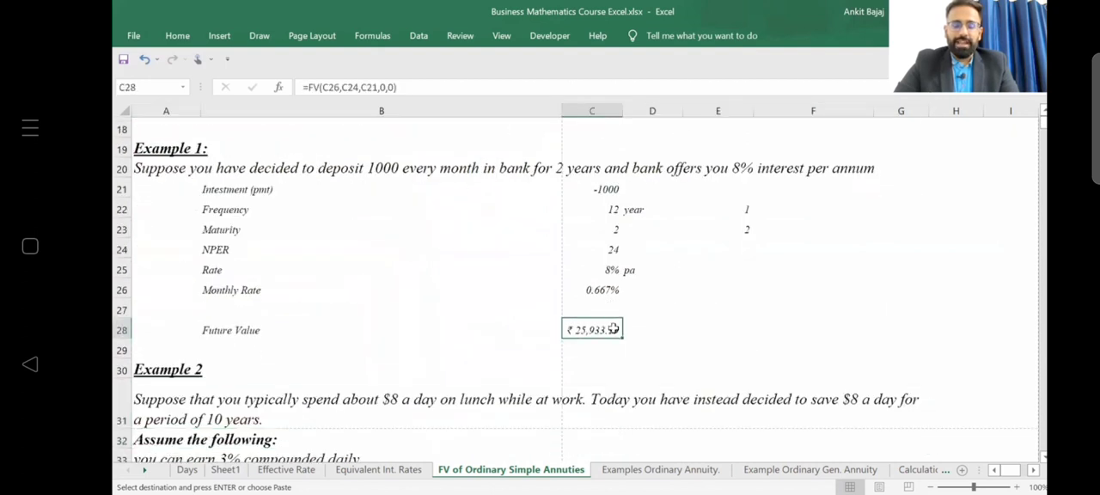
double_click(614, 328)
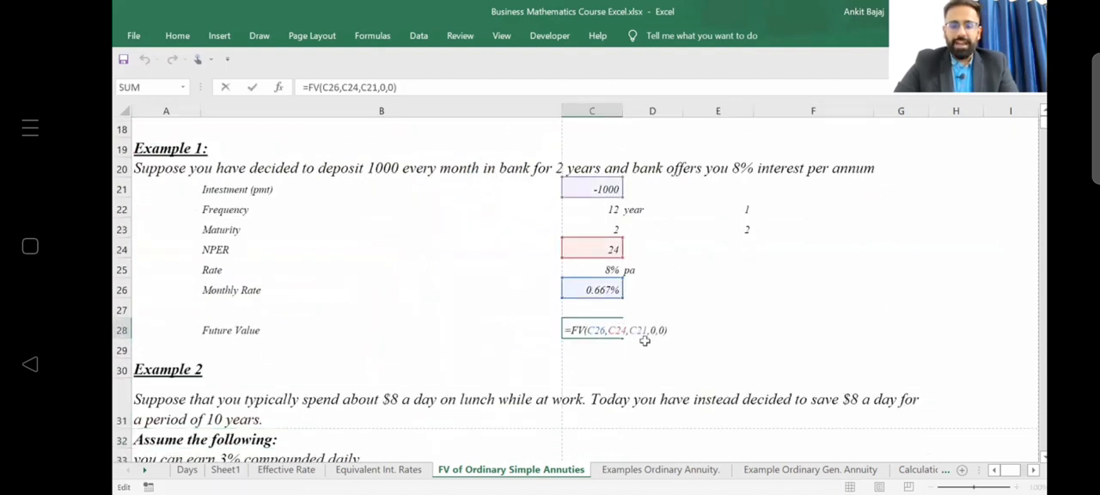
key("BackSpace")
type("1")
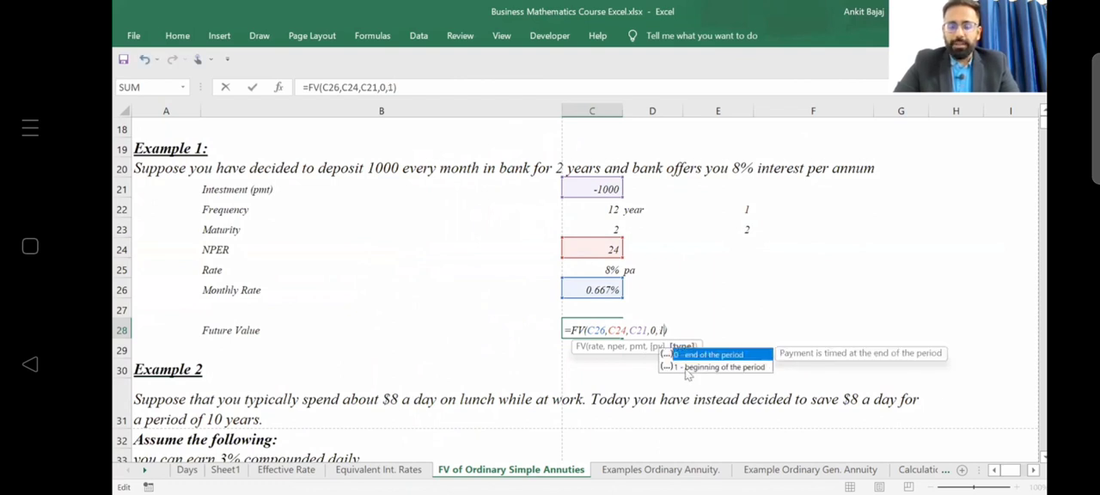
left_click(597, 343)
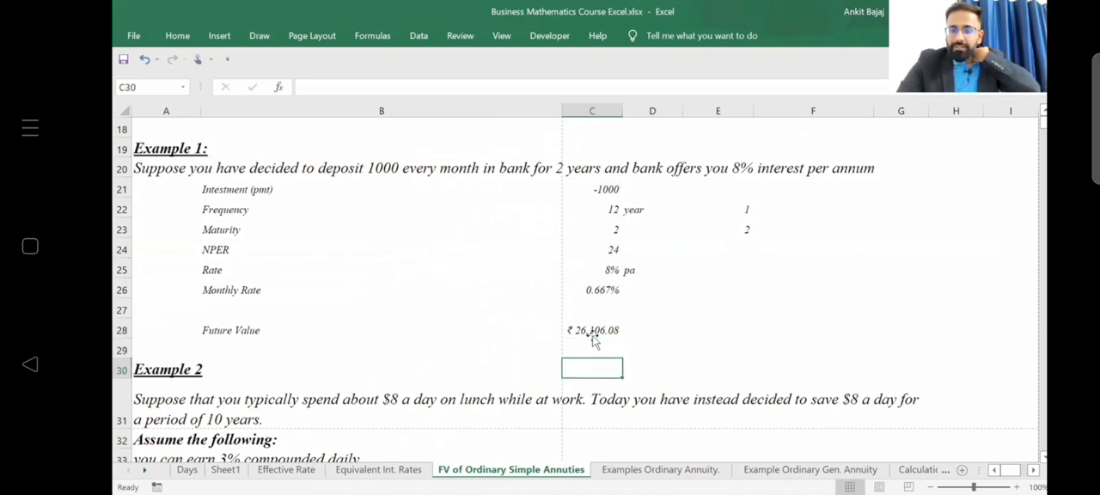
Return to the schedule and inspect the period 24 closing balance in S77 for comparison with the FV result.
key("Down")
key("Down")
key("Down")
key("Down")
key("Down")
key("Down")
key("Down")
key("Down")
key("Down")
key("Down")
key("Down")
key("Down")
key("Down")
key("Down")
key("Down")
key("Down")
key("Down")
key("Down")
key("Down")
key("Down")
key("Down")
key("Down")
key("Down")
key("Down")
key("Down")
key("Down")
key("Down")
key("Down")
key("Down")
key("Down")
key("Down")
key("Down")
key("Down")
key("Down")
key("Down")
key("Down")
key("Down")
key("Down")
key("Down")
key("Down")
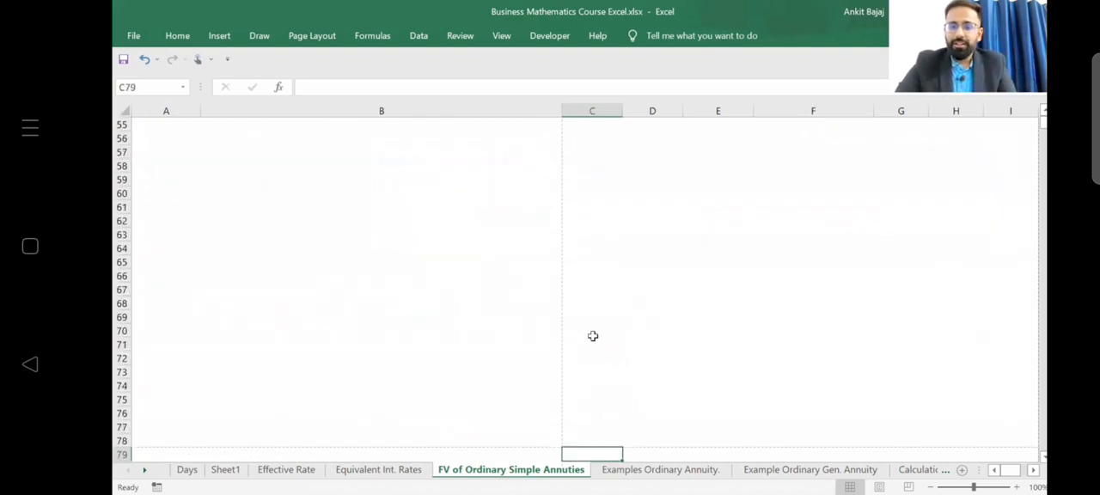
key("Down")
key("Down")
key("Down")
key("Down")
key("Down")
key("Down")
key("Down")
key("Down")
key("Down")
key("Down")
key("Down")
key("Down")
key("Down")
key("Down")
key("Down")
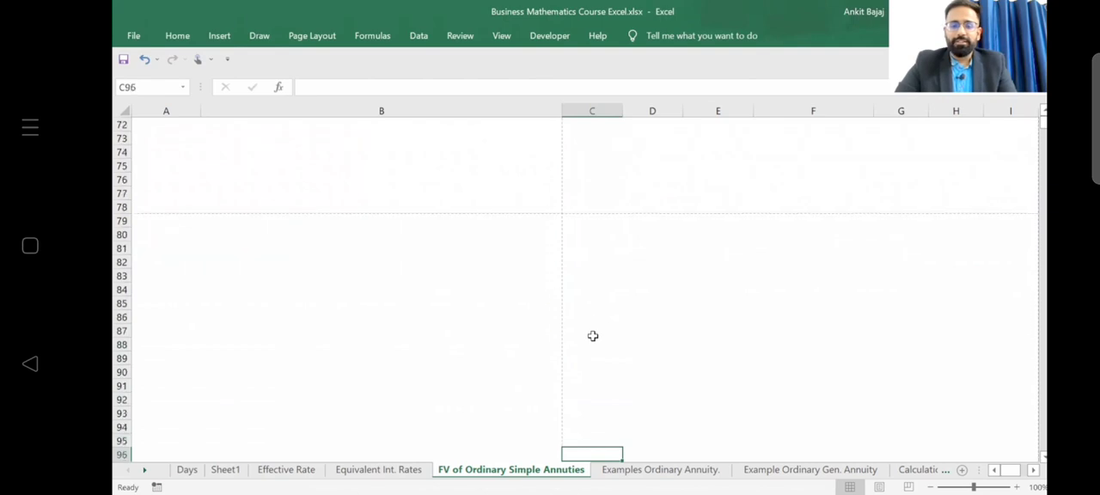
scroll(592, 336, "down", 3)
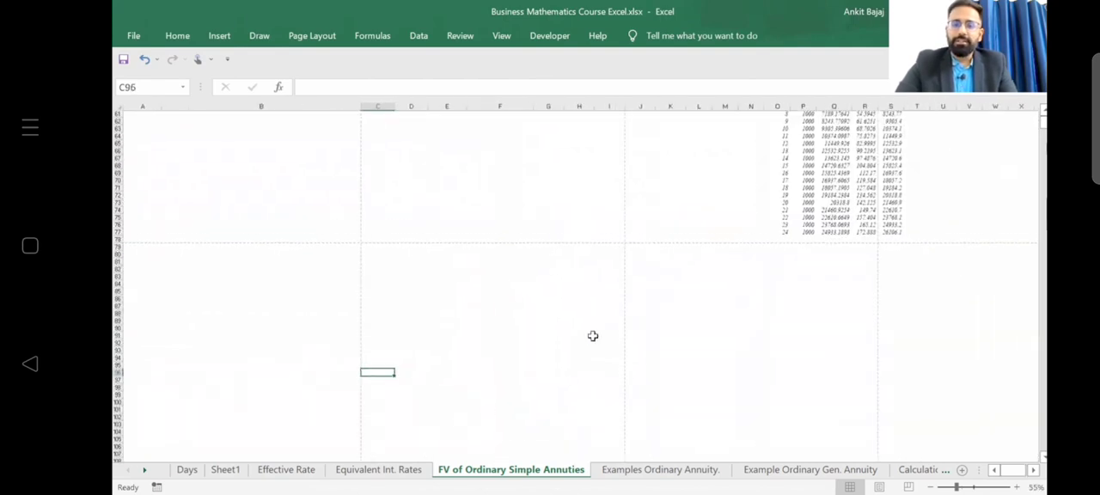
scroll(592, 336, "right", 2)
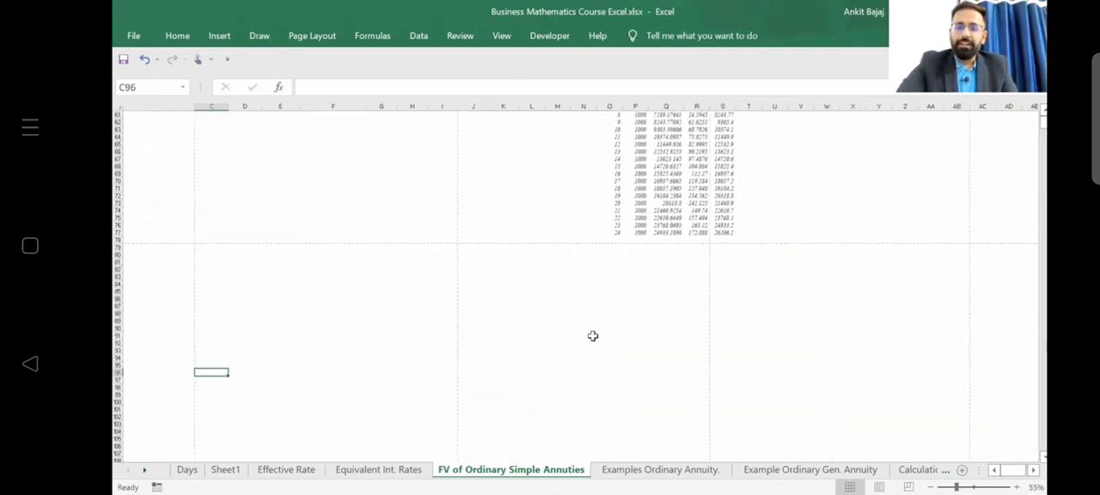
scroll(593, 336, "up", 5)
scroll(593, 336, "up", 3)
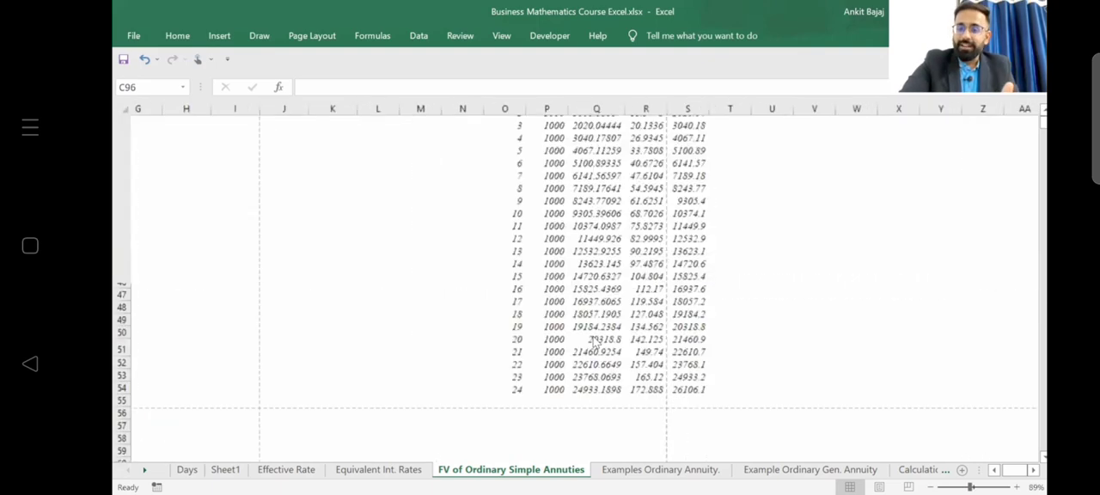
scroll(593, 336, "up", 1)
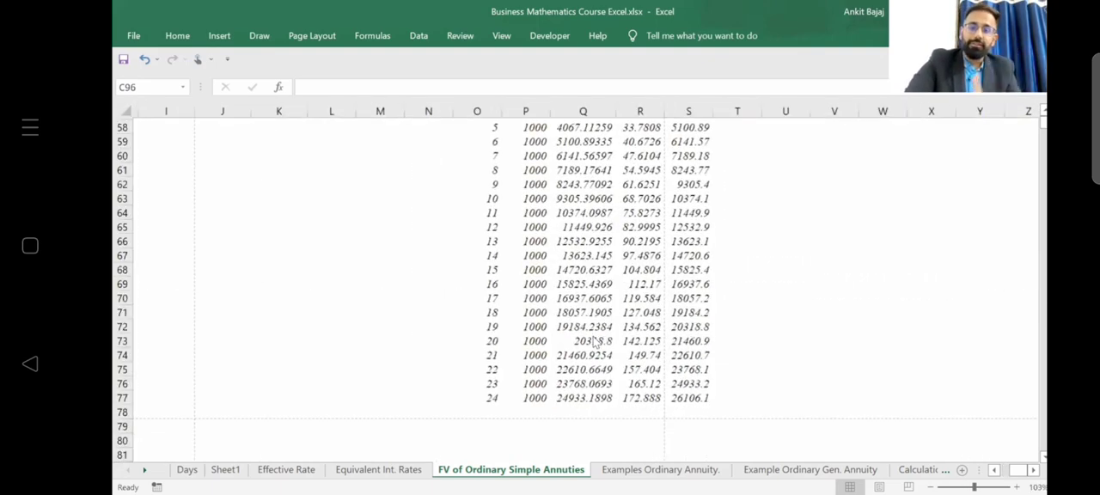
scroll(595, 341, "up", 3)
scroll(593, 342, "down", 7)
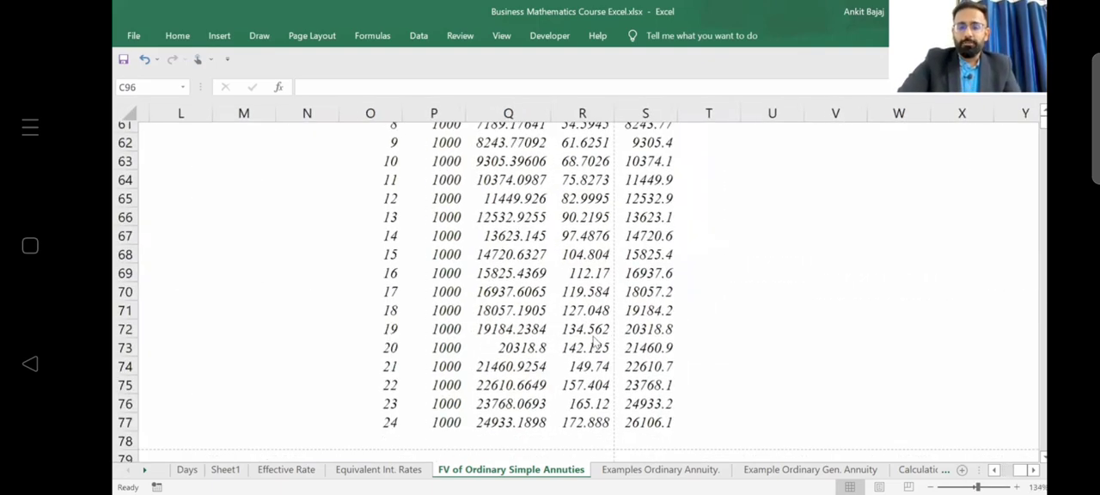
left_click(639, 430)
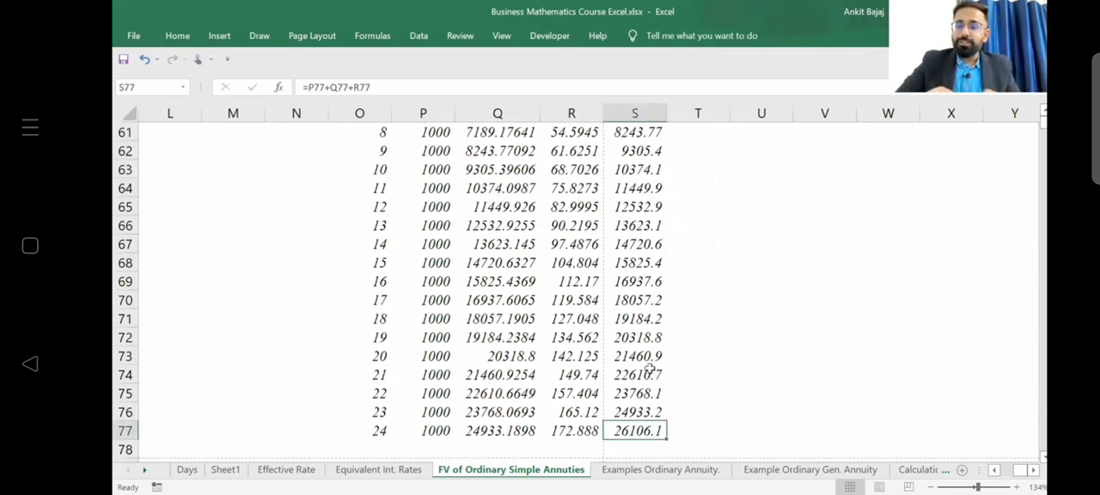
Go back to Example 1 and compare its future value in C28 with the schedule's final closing balance.
scroll(649, 368, "up", 10)
scroll(650, 367, "left", 3)
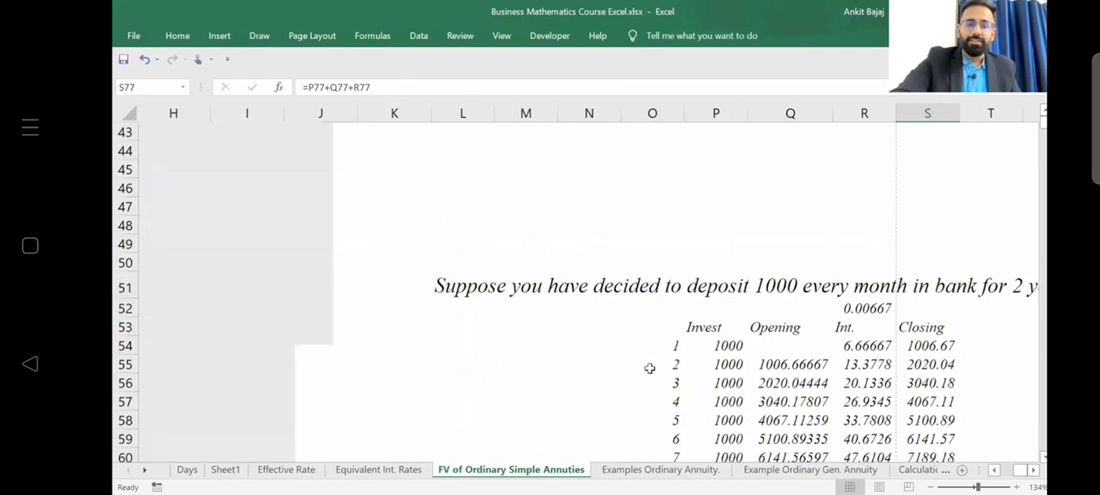
scroll(650, 368, "up", 4)
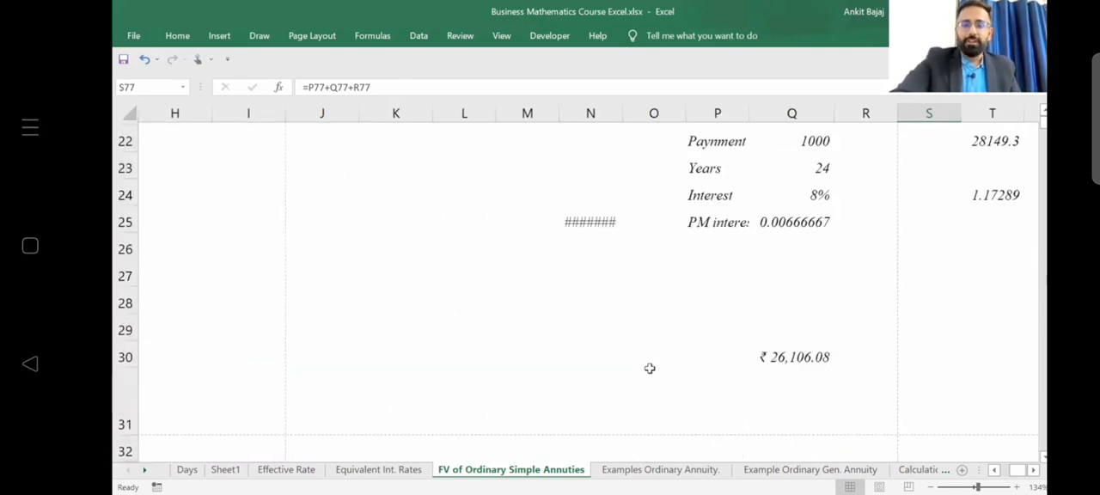
scroll(650, 368, "left", 1)
scroll(649, 368, "left", 5)
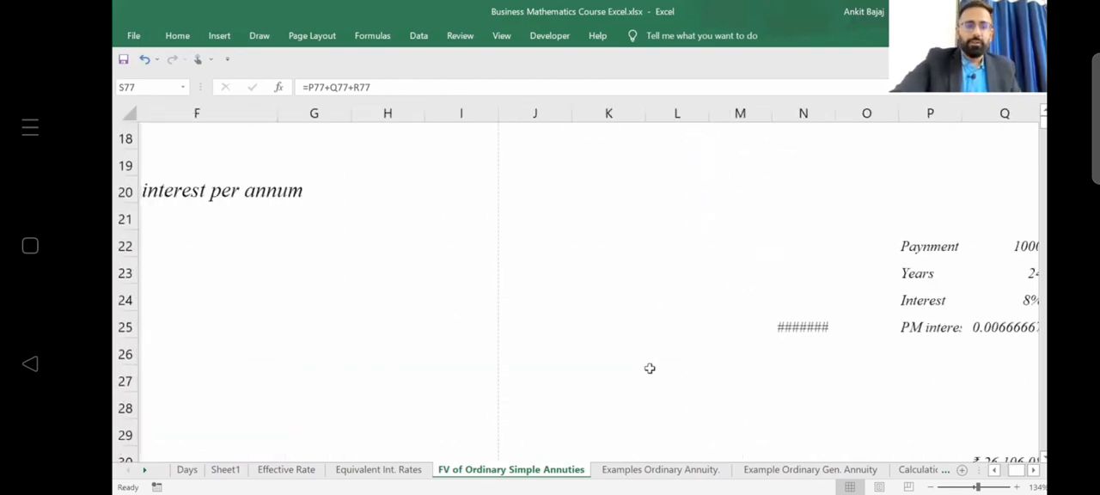
scroll(650, 368, "right", 2)
scroll(649, 368, "left", 4)
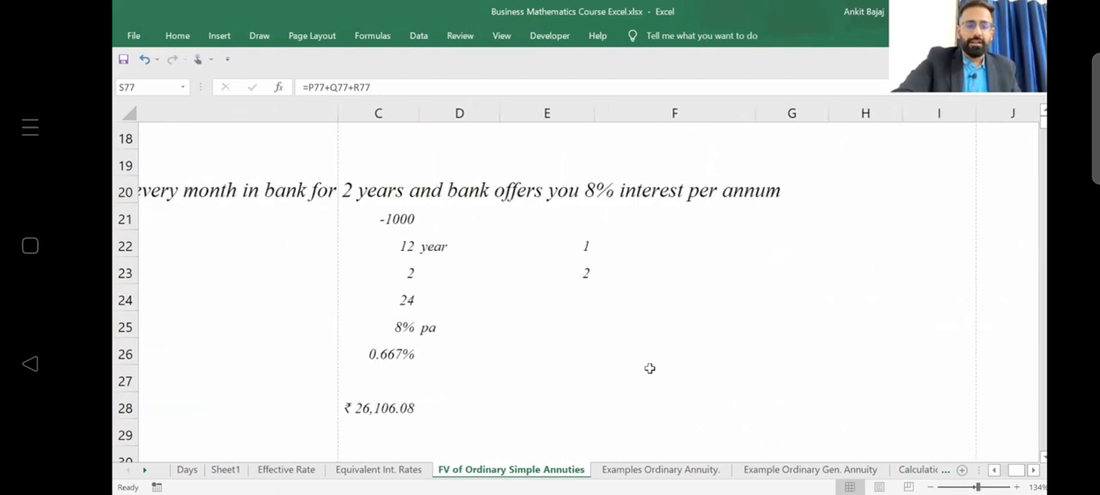
scroll(650, 368, "left", 3)
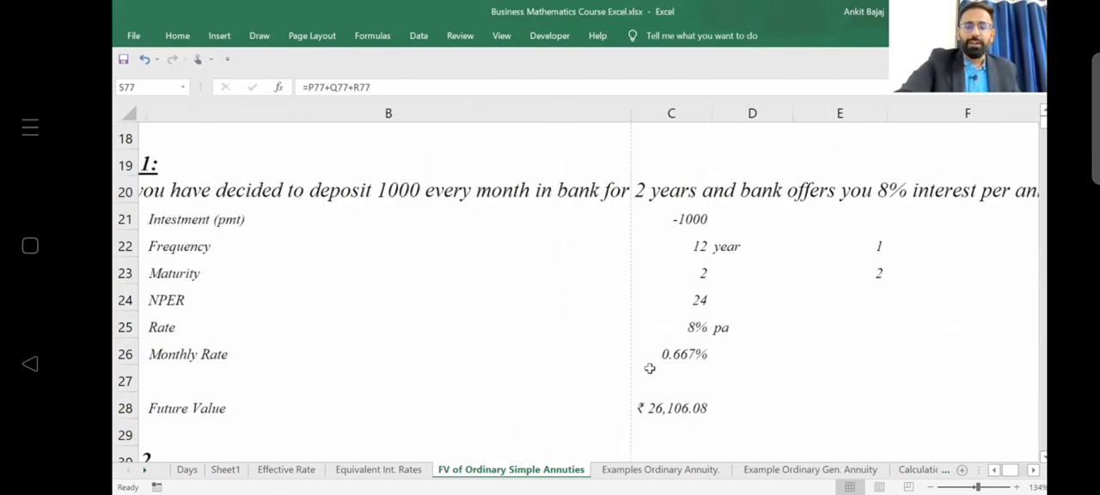
scroll(650, 368, "down", 2)
scroll(650, 368, "down", 3)
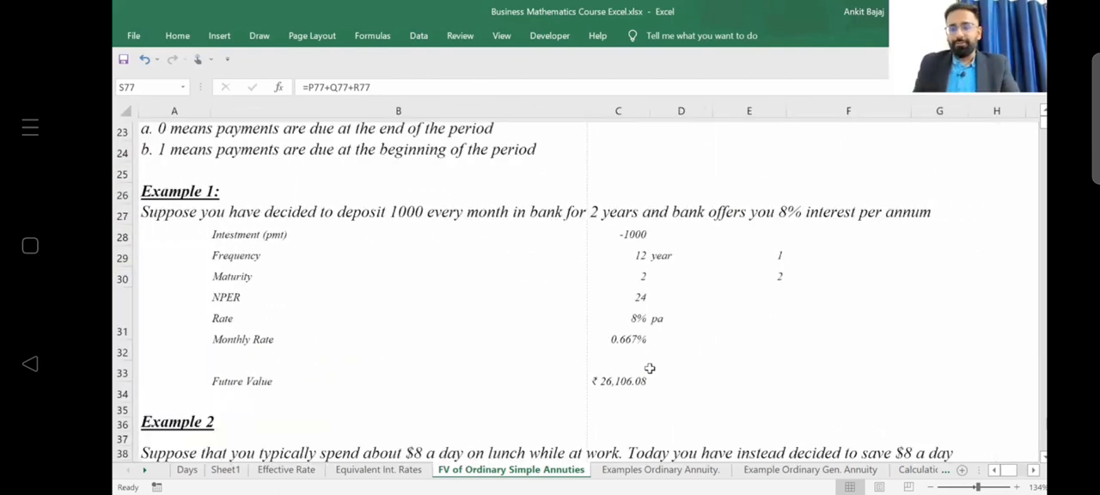